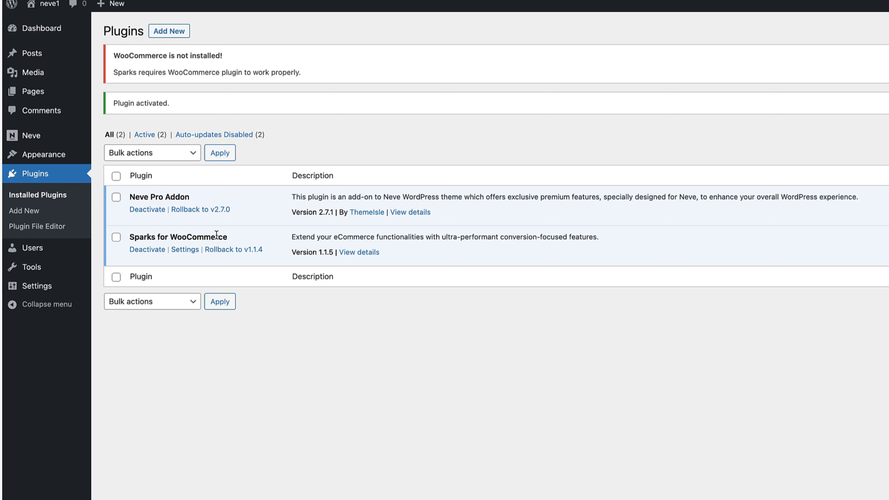
Step: Review the Neve pricing plans to find which one includes Sparks For WooCommerce
left_click_drag(231, 237, 126, 241)
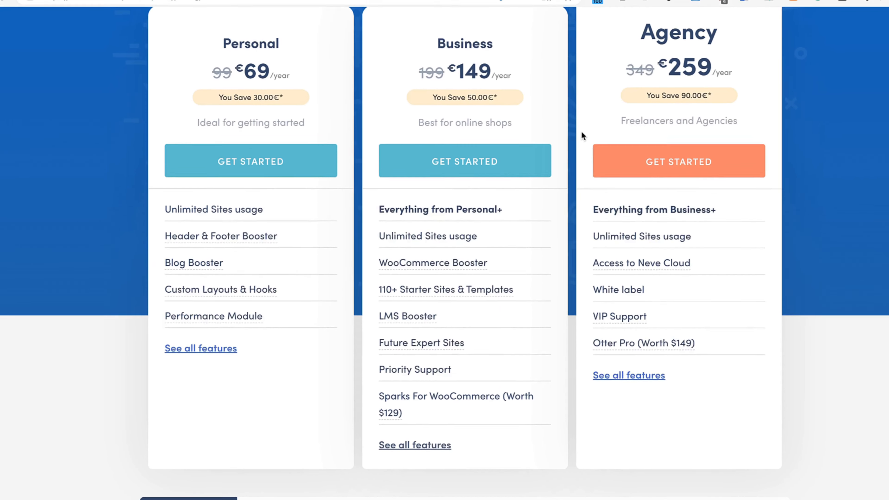
scroll(581, 131, "up", 1)
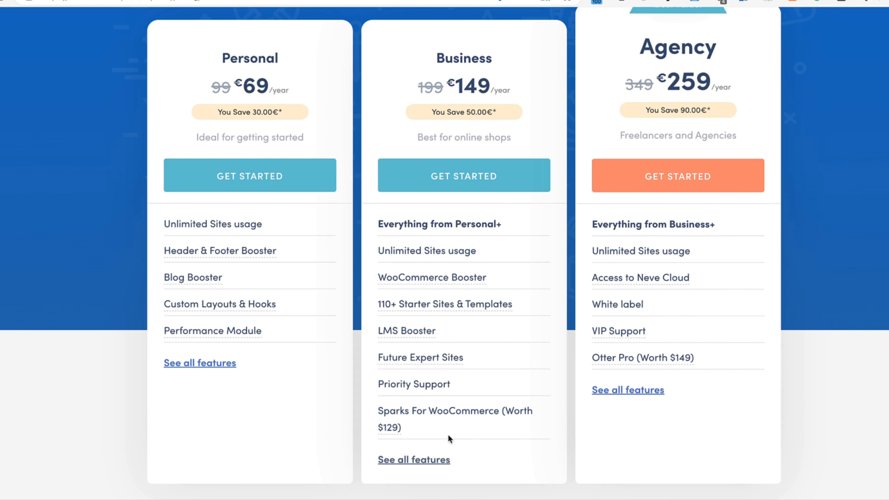
mouse_move(422, 413)
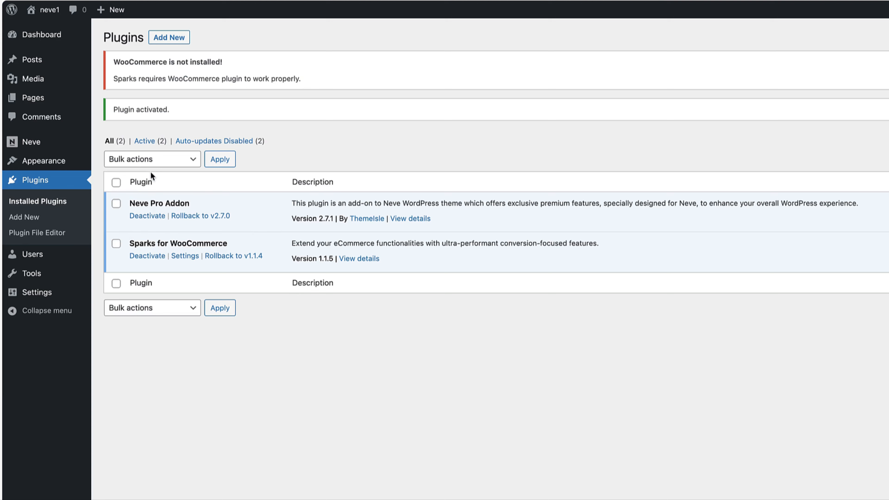
Step: Open Starter Sites in Neve Options, and install and activate the required Cloud Templates & Patterns Collection plugin
mouse_move(45, 140)
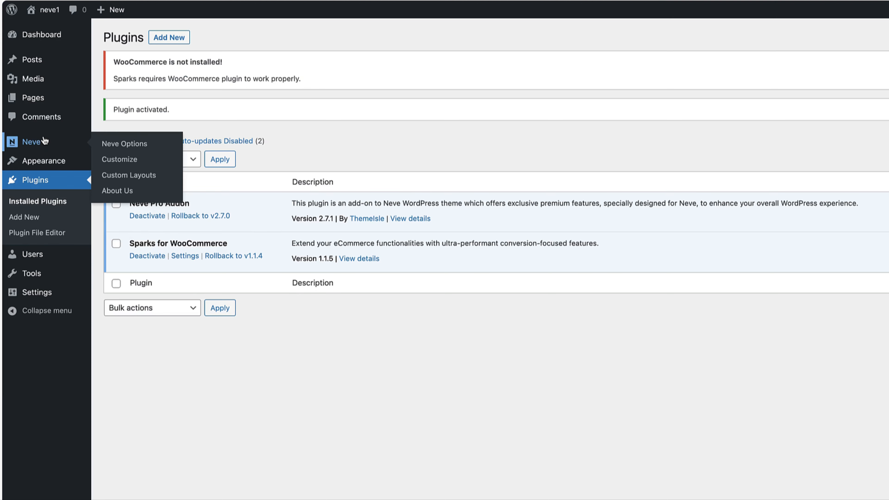
left_click(125, 144)
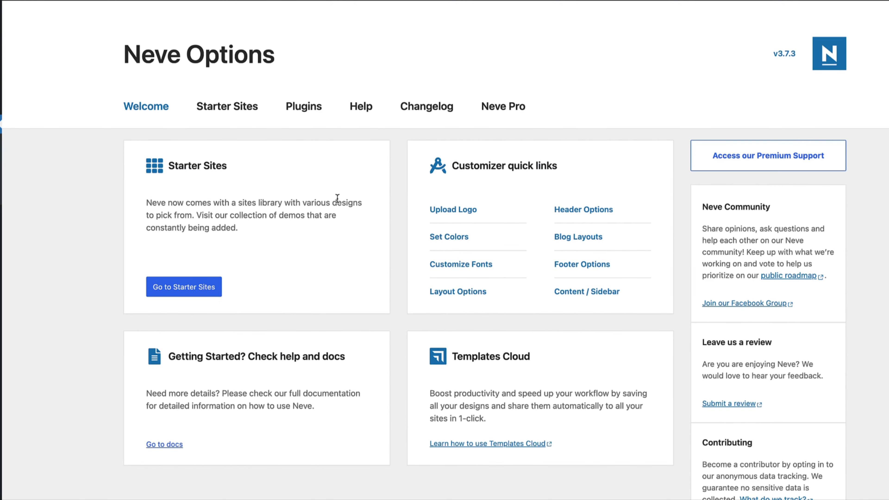
left_click(238, 112)
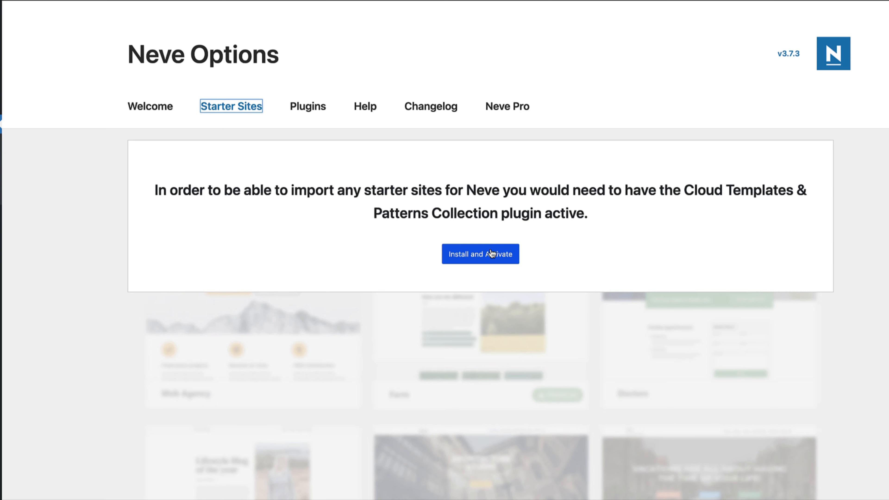
left_click(482, 254)
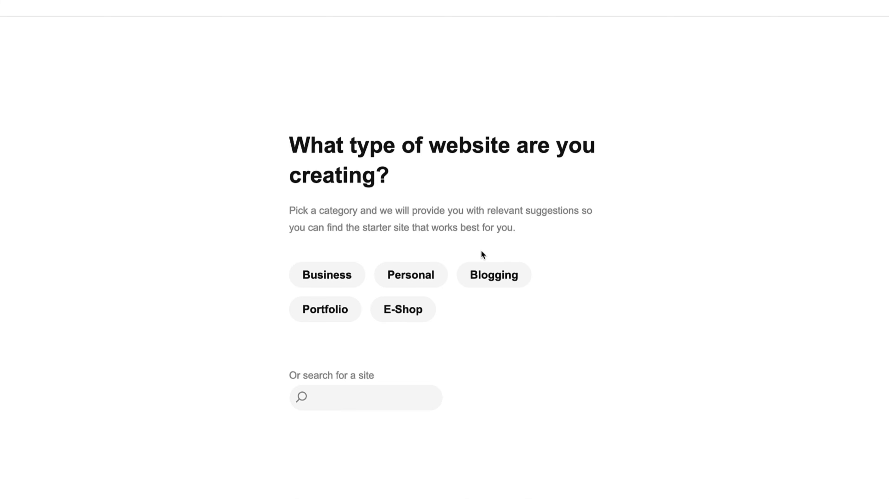
Step: Choose E-Shop as the website type and select the Jewellery Shop starter design
left_click(410, 313)
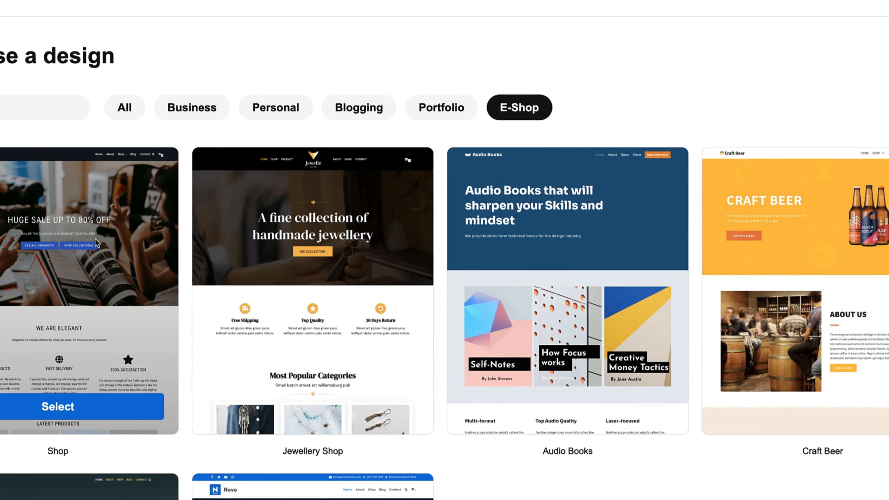
scroll(216, 196, "down", 1)
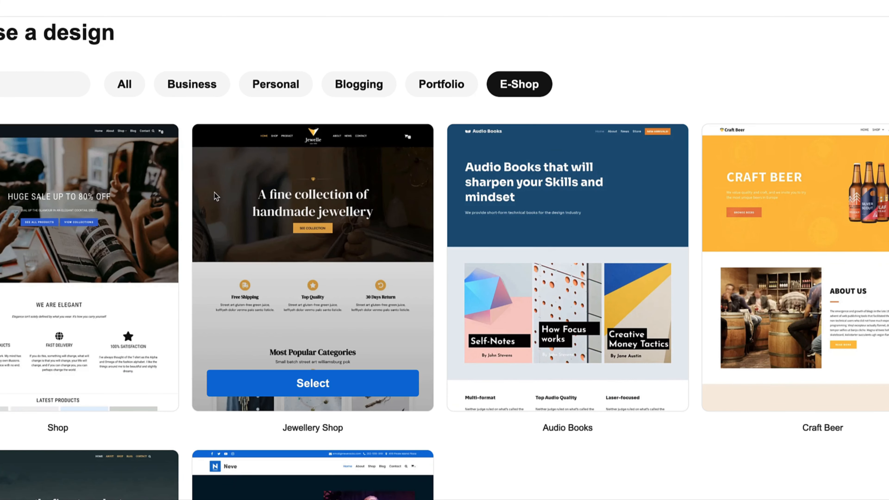
left_click(314, 383)
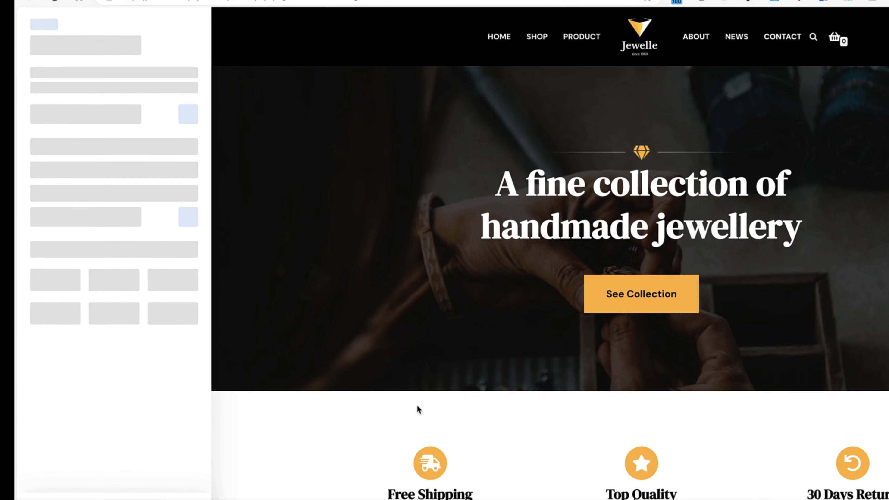
Step: Try the black-background and light-blue color palettes and a serif font on the Jewellery Shop design
left_click(139, 210)
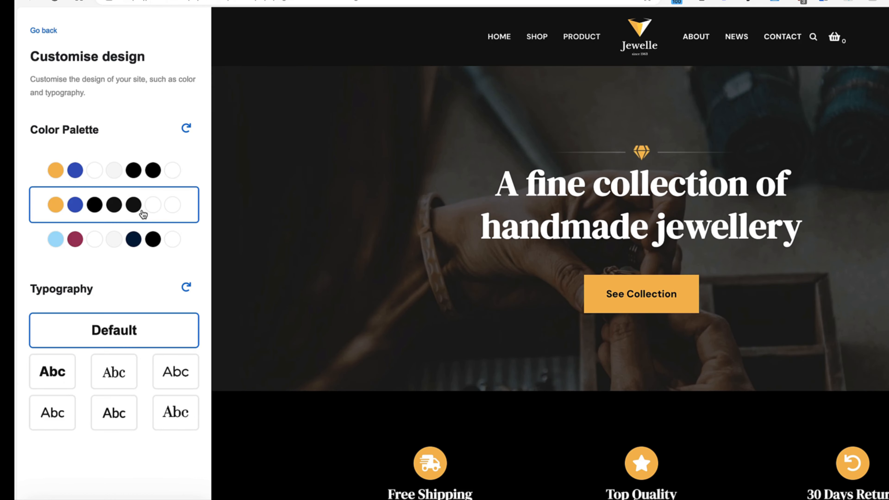
left_click(94, 242)
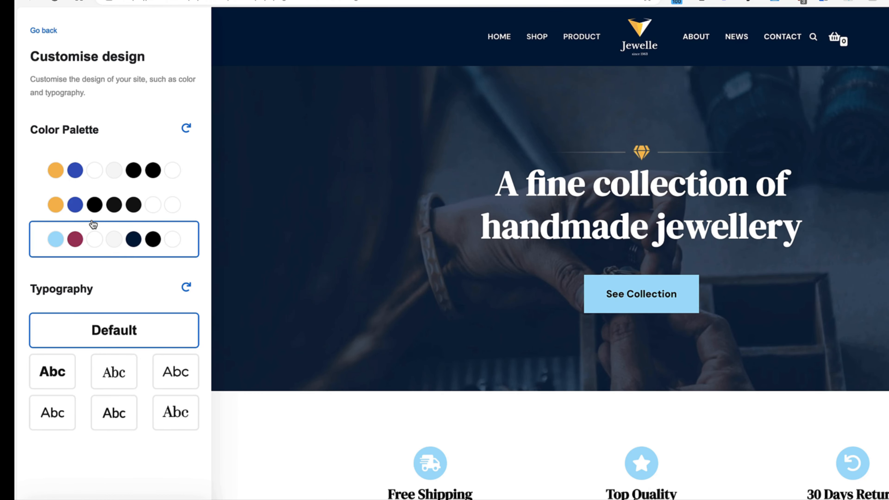
left_click(114, 370)
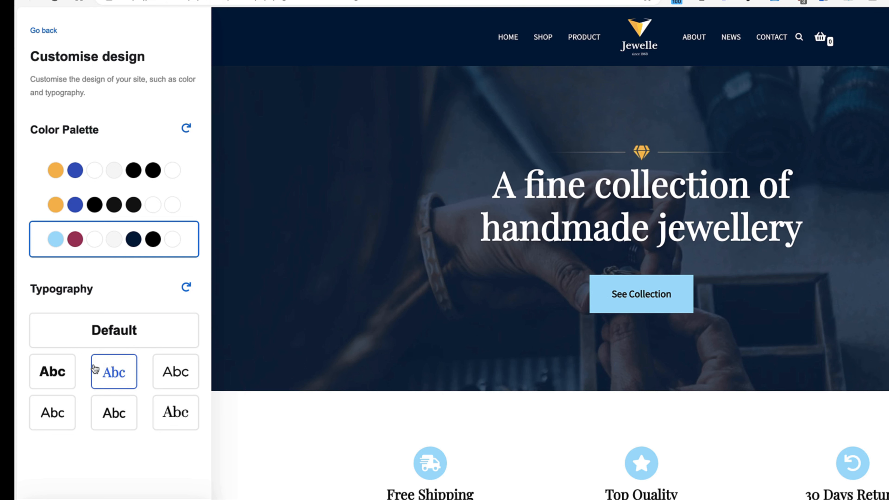
Step: Apply the bold sans-serif font and the orange and blue palette with light backgrounds, and continue to the site details
left_click(43, 380)
left_click(135, 170)
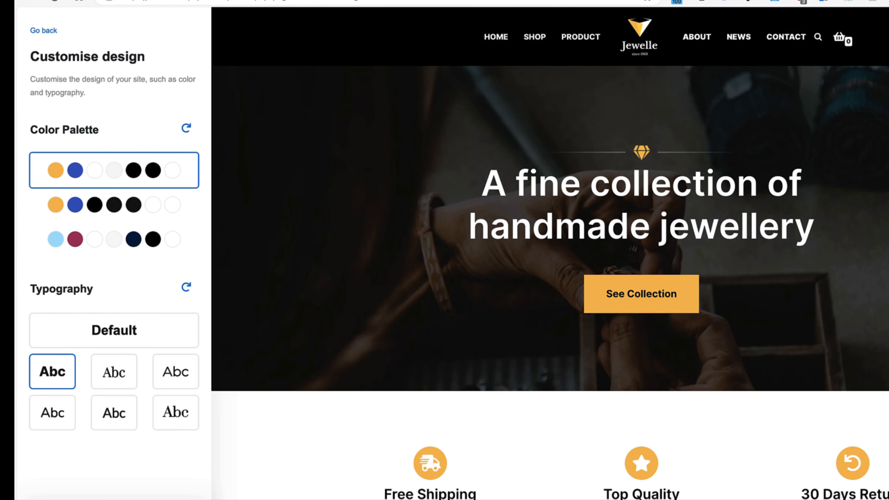
left_click(156, 494)
Step: Enter "Jewelerry shop" as the business name and import the website with content, customizer, widgets and performance features enabled
left_click(124, 153)
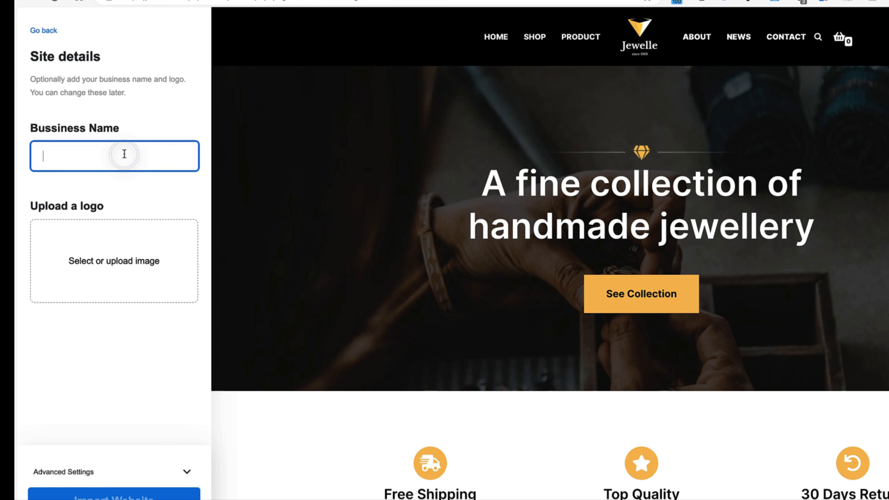
type("Jewelerry shop")
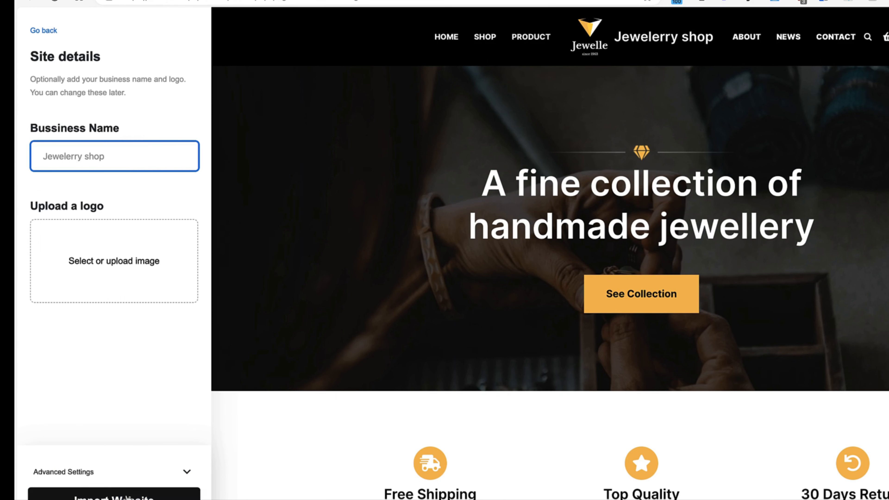
left_click(180, 474)
scroll(166, 350, "down", 3)
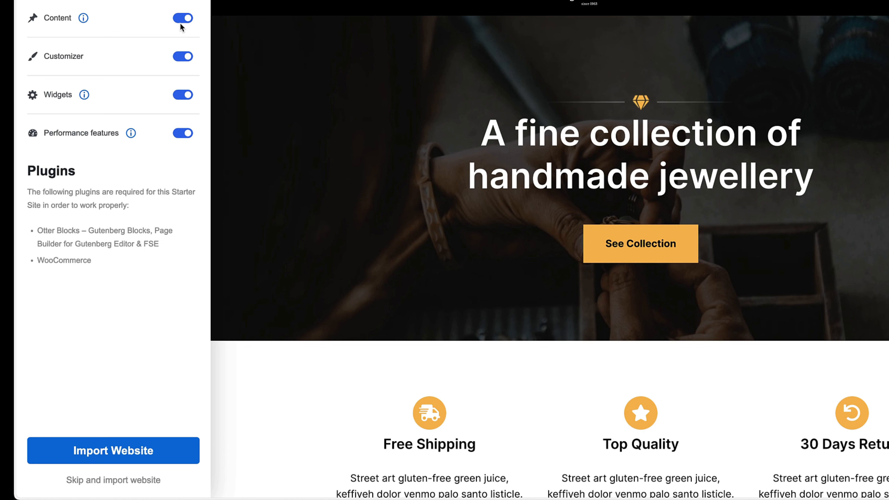
left_click(135, 453)
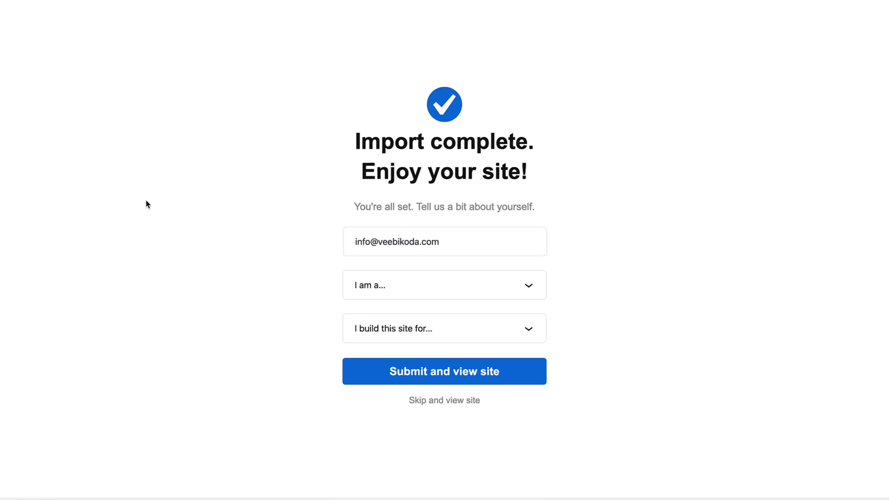
Step: Skip the closing survey and look through the imported site's home and Shop pages
left_click(471, 401)
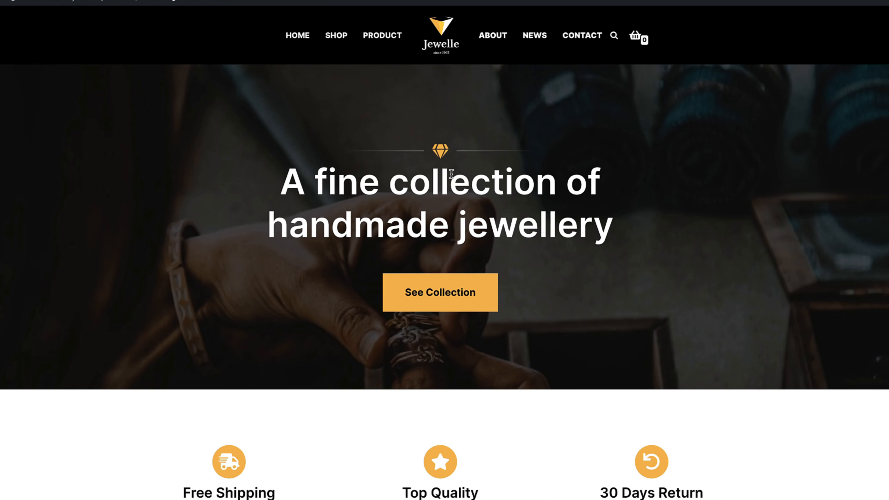
scroll(452, 175, "down", 1)
scroll(452, 175, "down", 20)
scroll(501, 214, "up", 20)
left_click(337, 36)
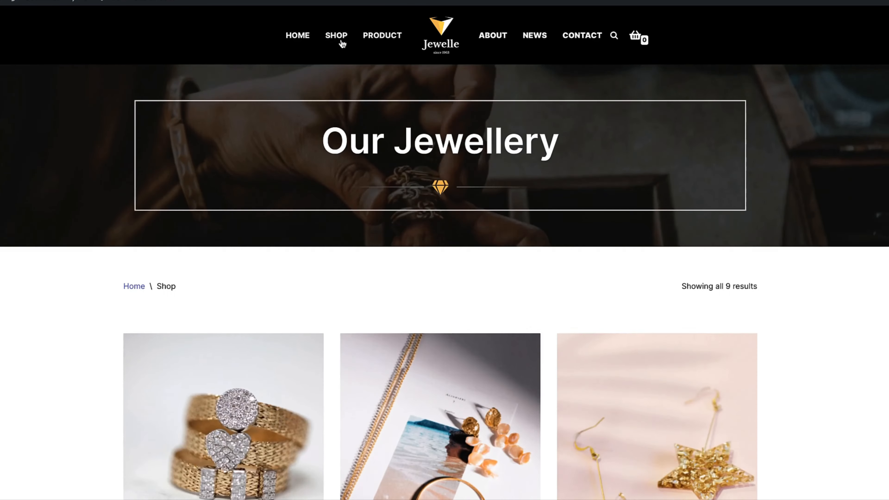
scroll(332, 141, "down", 10)
scroll(385, 214, "up", 10)
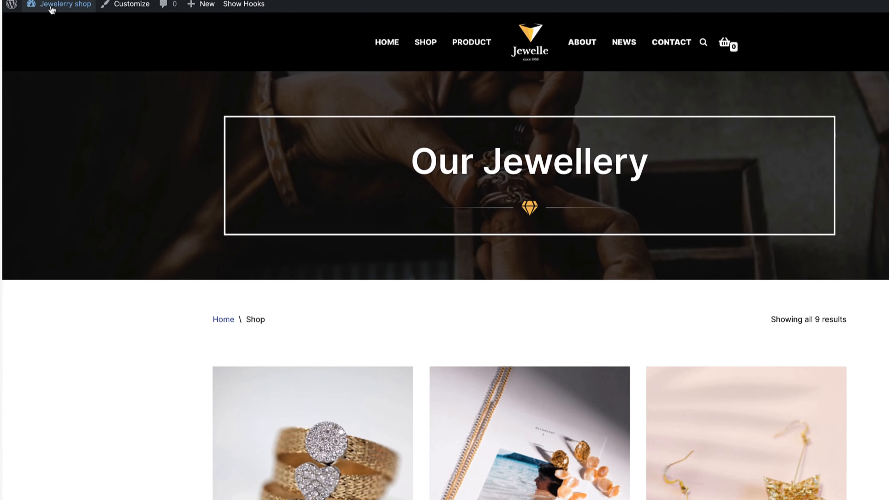
Step: Return to the WordPress dashboard, postpone the OptiMole setup and open the Sparks settings
left_click(39, 24)
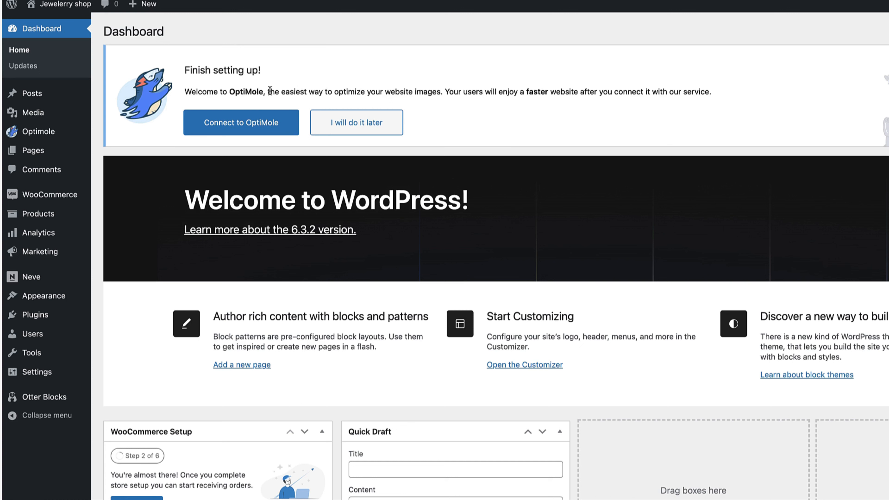
left_click(355, 125)
mouse_move(42, 244)
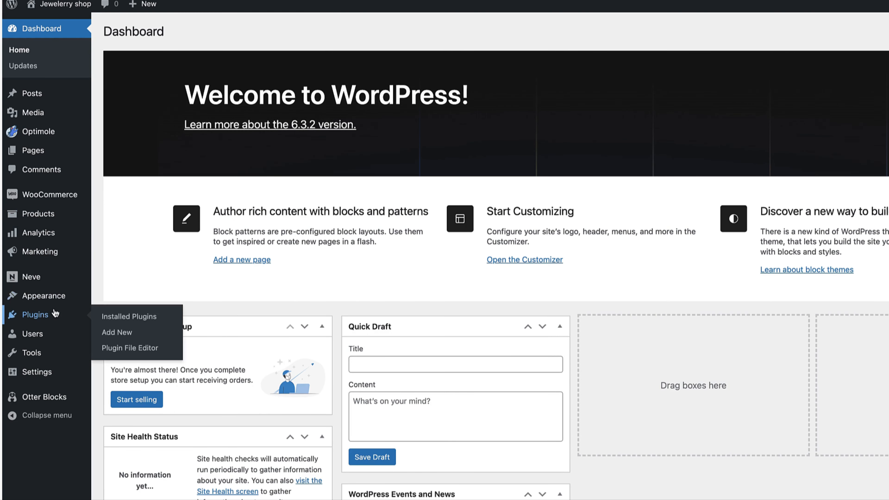
mouse_move(42, 378)
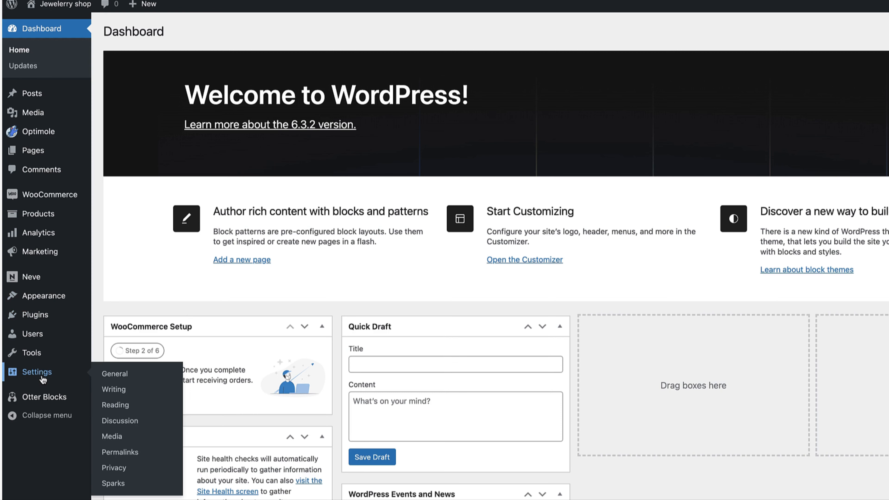
left_click(113, 484)
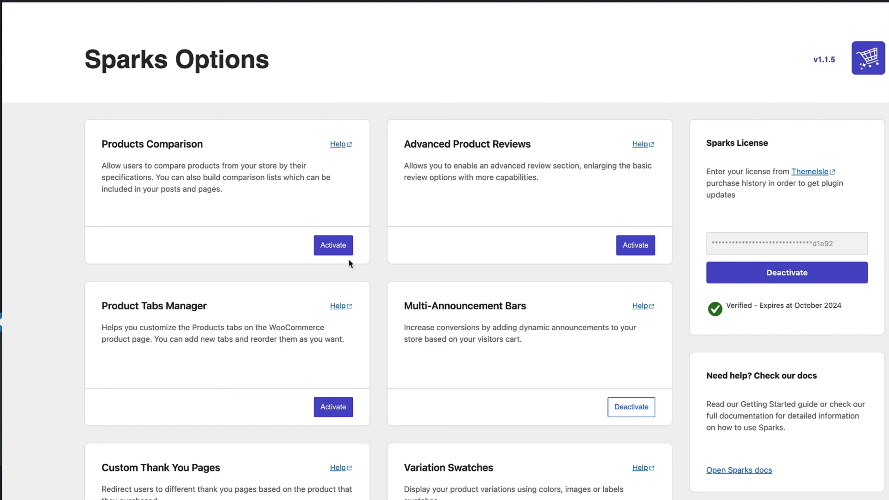
Step: Activate the Products Comparison, Product Tabs Manager and Custom Thank You Pages modules in Sparks
left_click(335, 247)
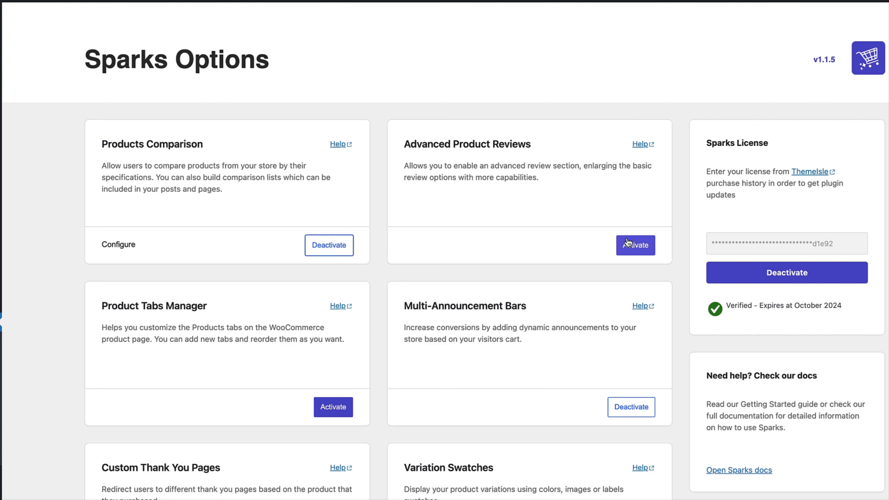
scroll(259, 322, "down", 2)
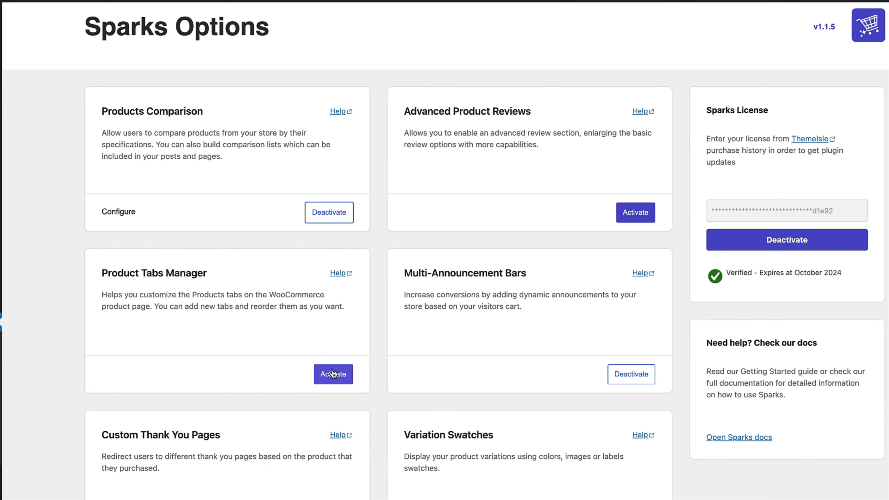
left_click(333, 374)
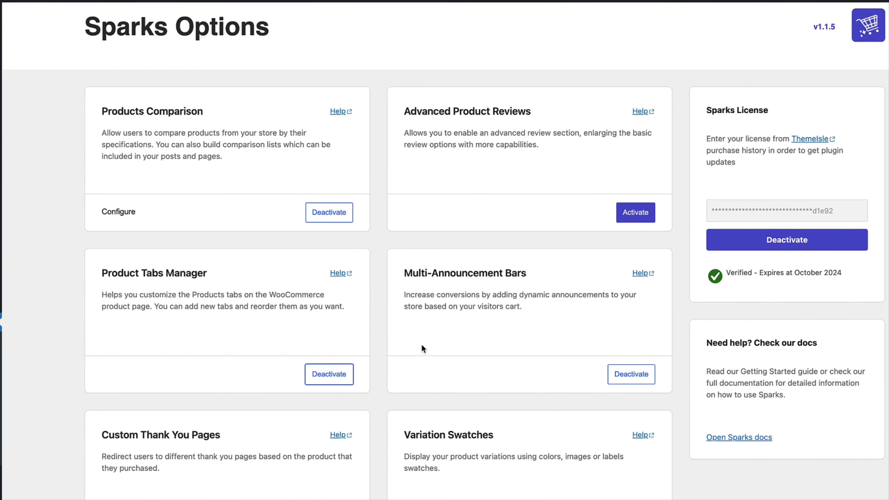
scroll(422, 343, "down", 6)
left_click(333, 325)
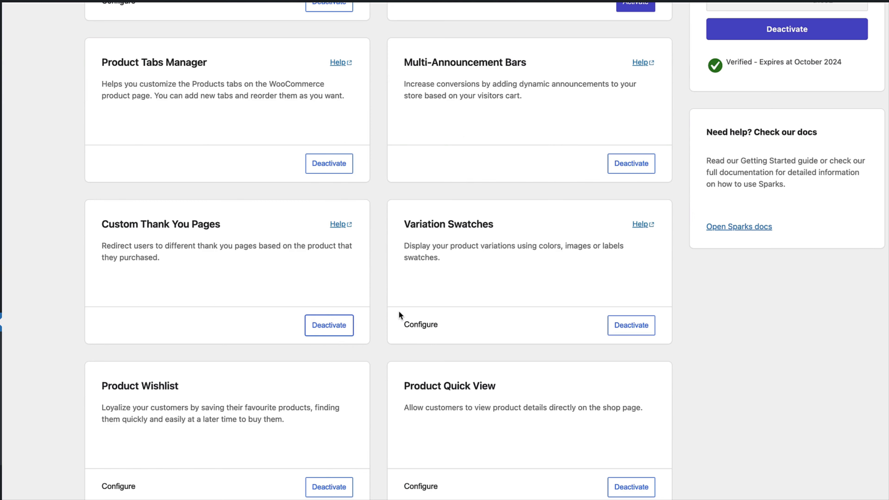
Step: Open the Products Comparison configuration and set the number of products limit to 4, keeping Comparison Table as the comparison page
scroll(31, 202, "up", 7)
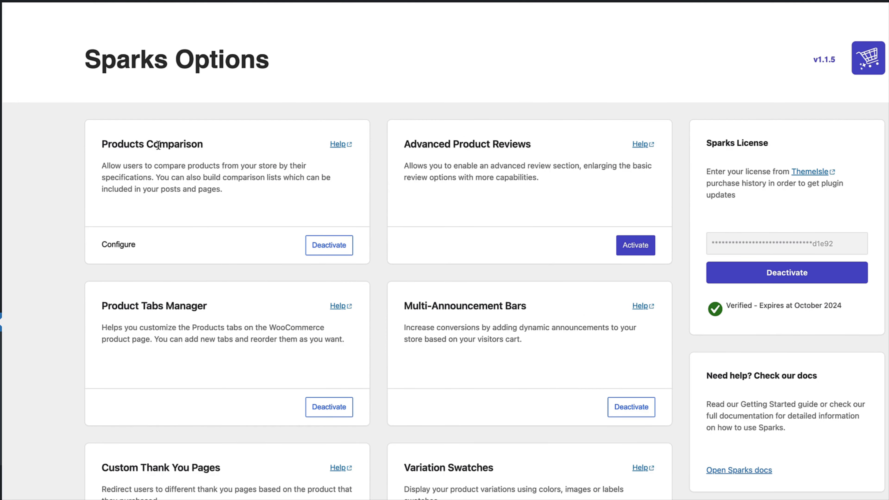
left_click(127, 246)
left_click(207, 239)
left_click(208, 238)
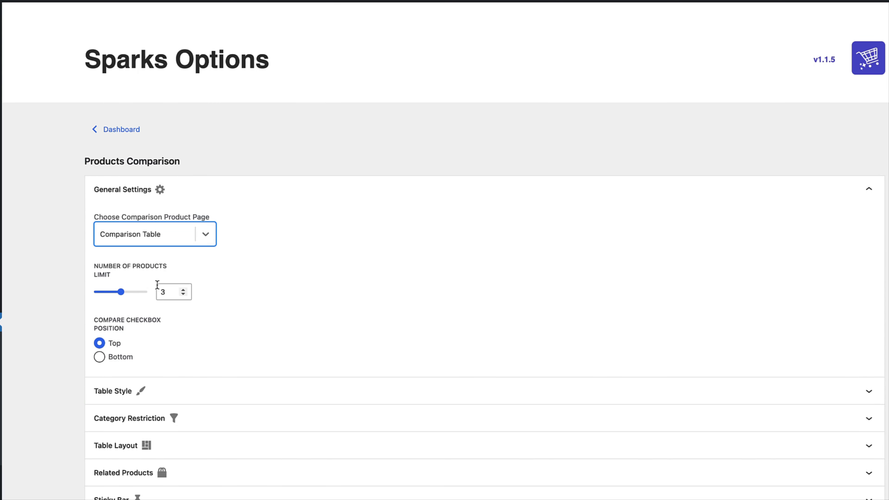
left_click(183, 290)
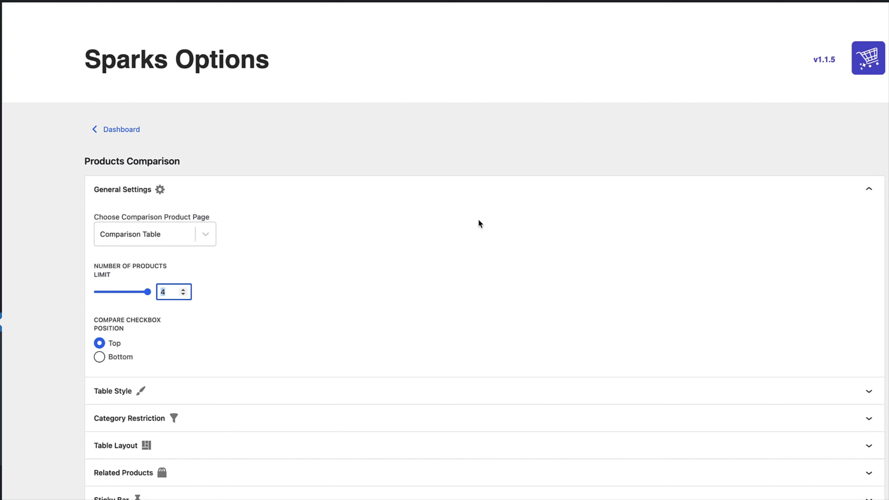
Step: Review the compare checkbox position and the Table Style colour settings of the Products Comparison module
scroll(129, 277, "down", 2)
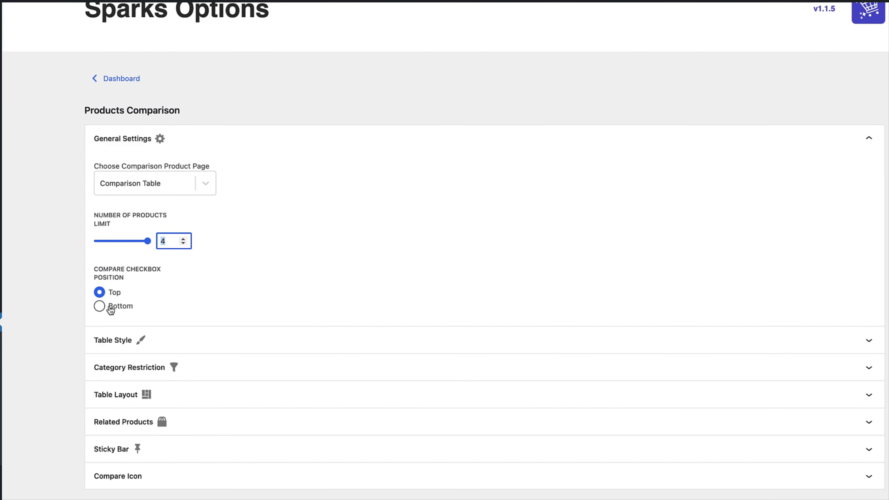
left_click(869, 342)
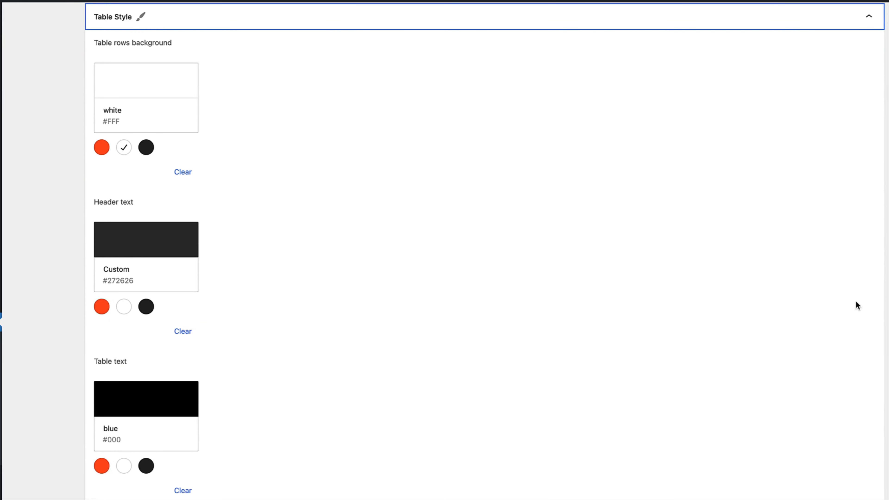
scroll(829, 294, "down", 10)
Step: Try the Exclude type for the comparison's Category Restriction, check the restricted categories choice and return the type to None
left_click(857, 367)
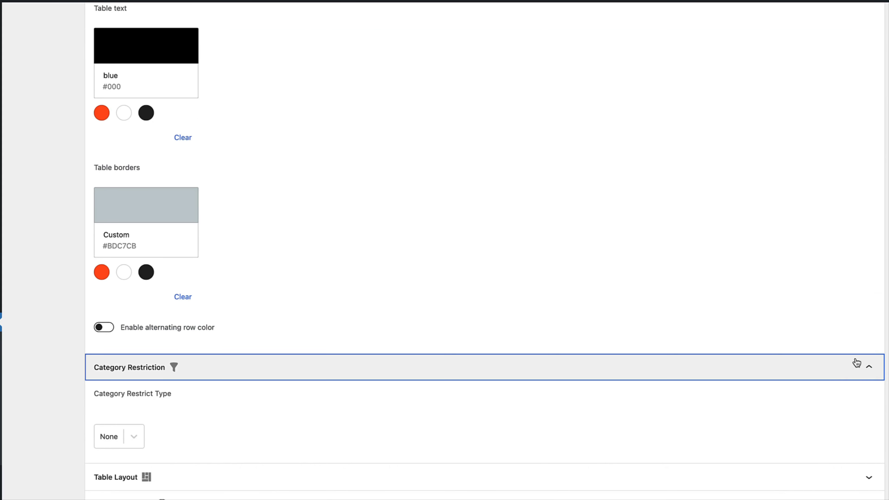
left_click(138, 357)
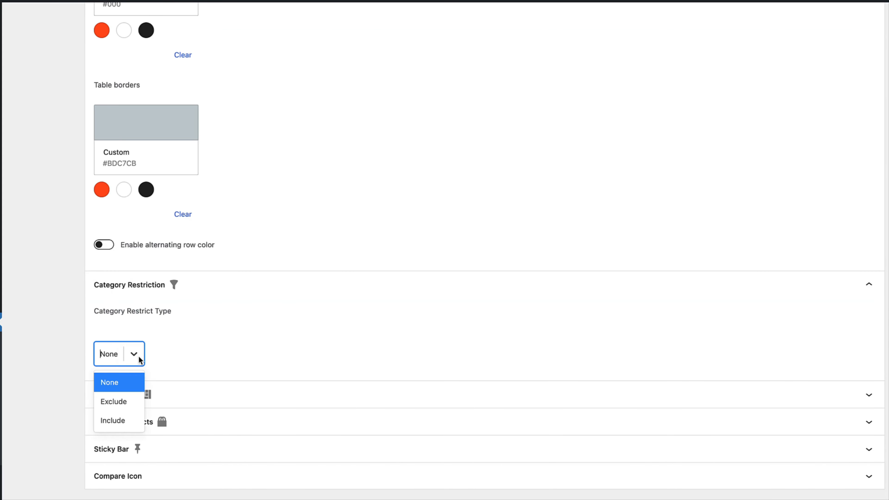
left_click(117, 401)
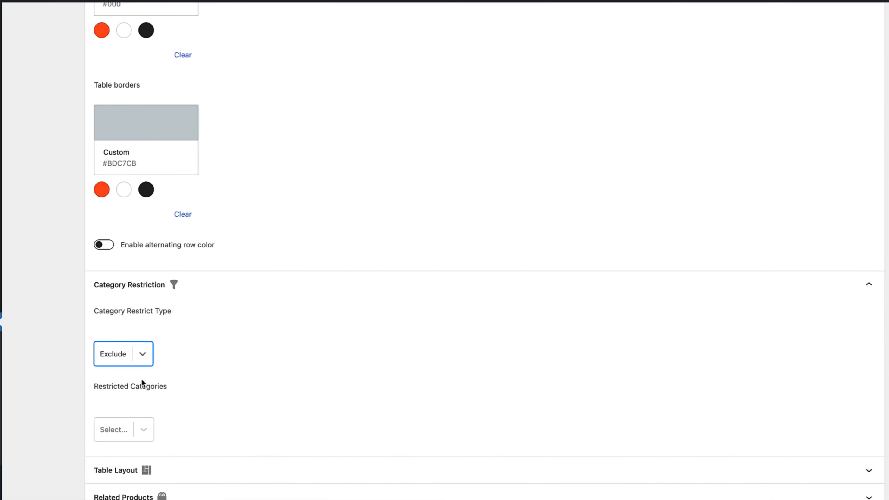
left_click(142, 430)
left_click(36, 392)
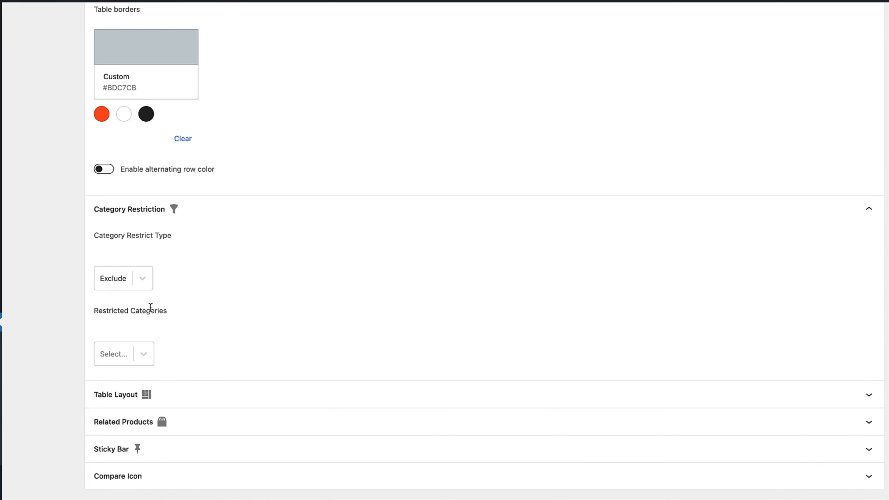
left_click(125, 279)
left_click(118, 307)
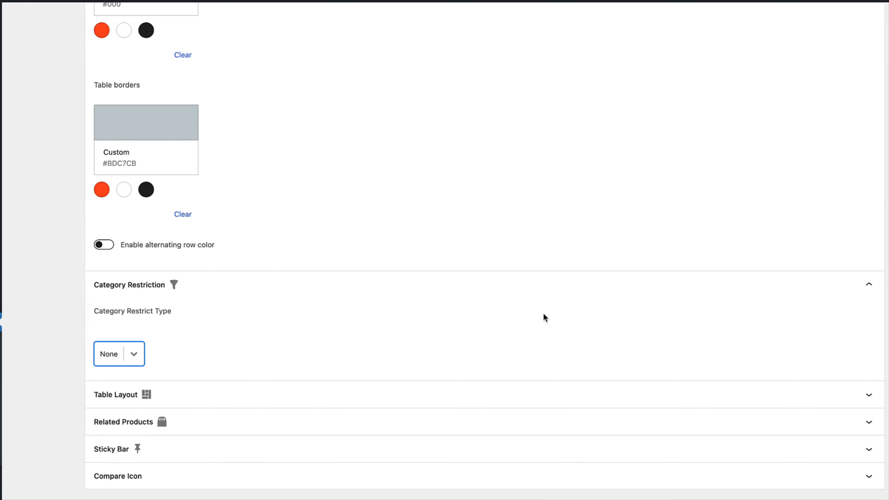
Step: Examine the Table Layout settings, including the fields order and the available table view types, keeping Show as column
left_click(872, 391)
scroll(738, 354, "down", 7)
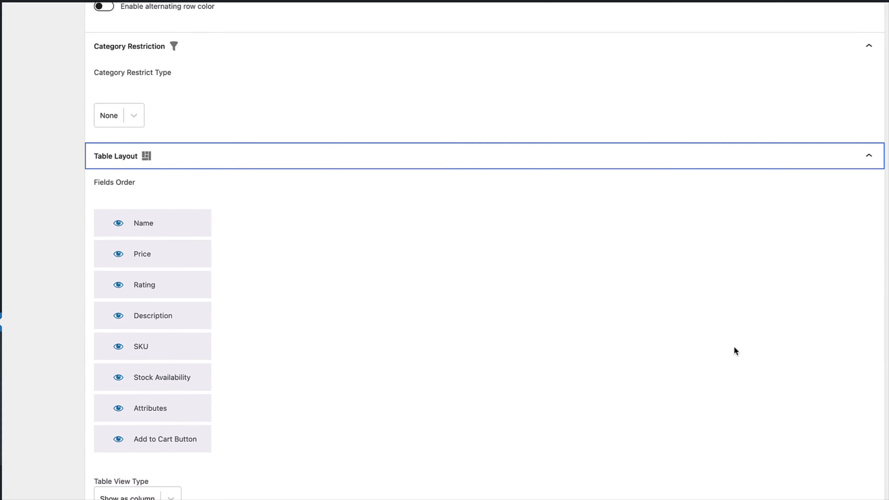
left_click_drag(136, 302, 134, 308)
scroll(646, 264, "down", 3)
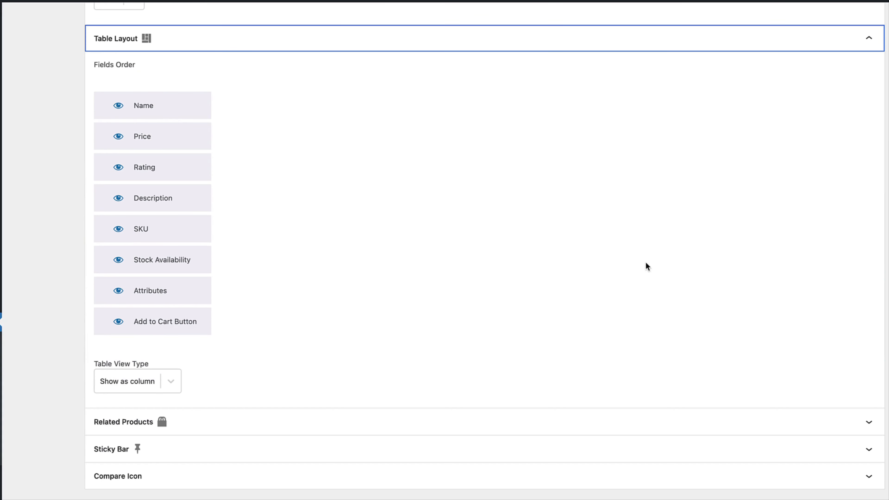
left_click(170, 382)
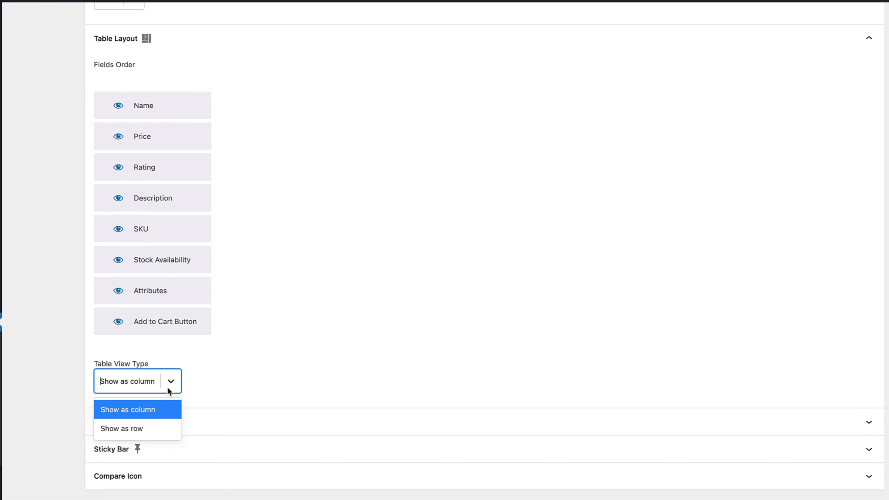
left_click(74, 332)
Step: Look over the Related Products option and the Sticky Bar colour and button type settings
left_click(588, 415)
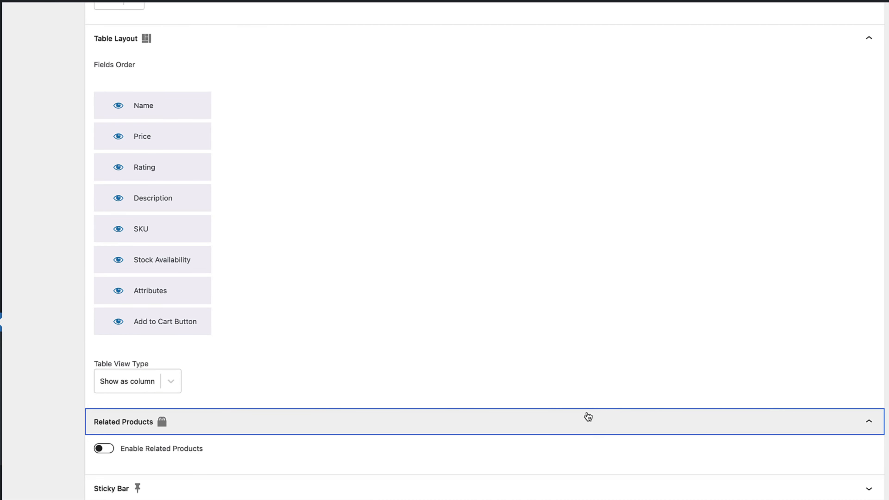
left_click(391, 449)
scroll(446, 424, "down", 10)
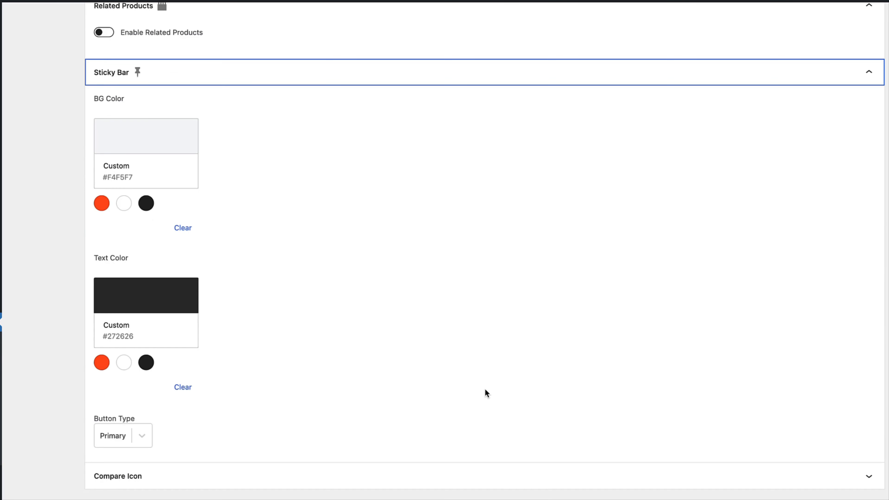
Step: Set the Compare Add Button icon to the two opposing arrows in the Compare Icon settings
left_click(379, 473)
scroll(487, 437, "down", 2)
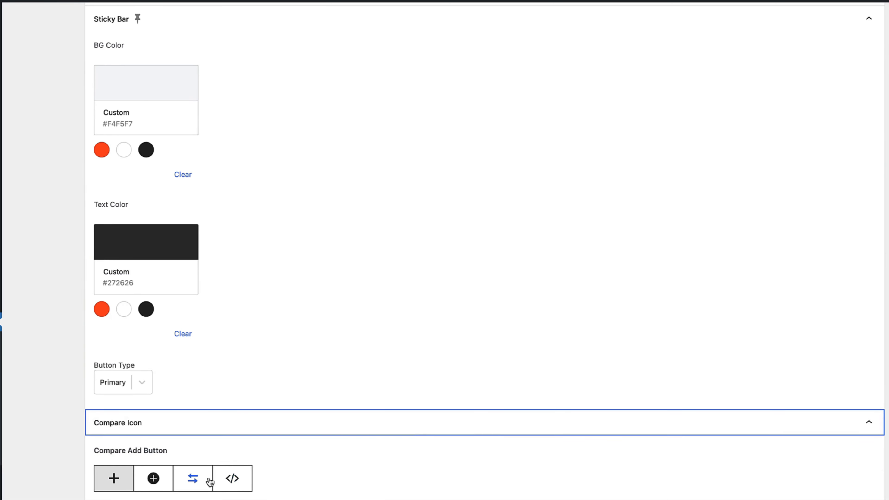
left_click(202, 487)
scroll(622, 372, "down", 2)
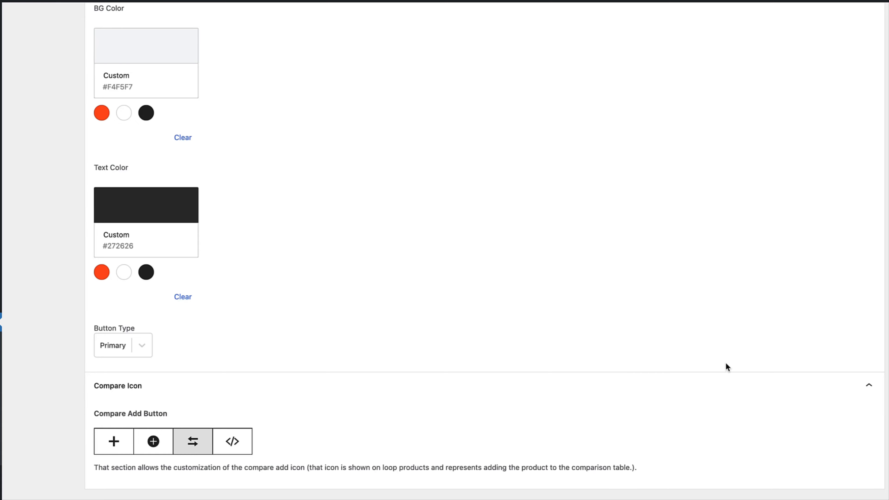
Step: Return to the Sparks dashboard and look through the available modules
scroll(523, 324, "up", 15)
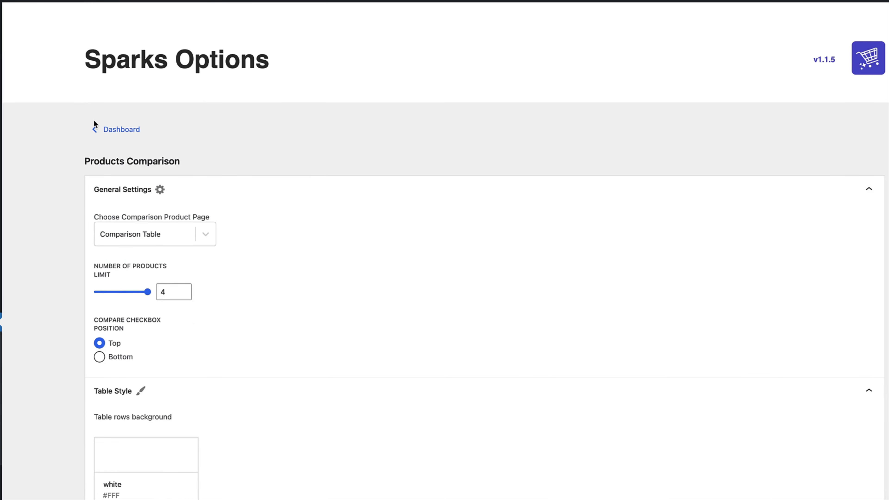
left_click(118, 131)
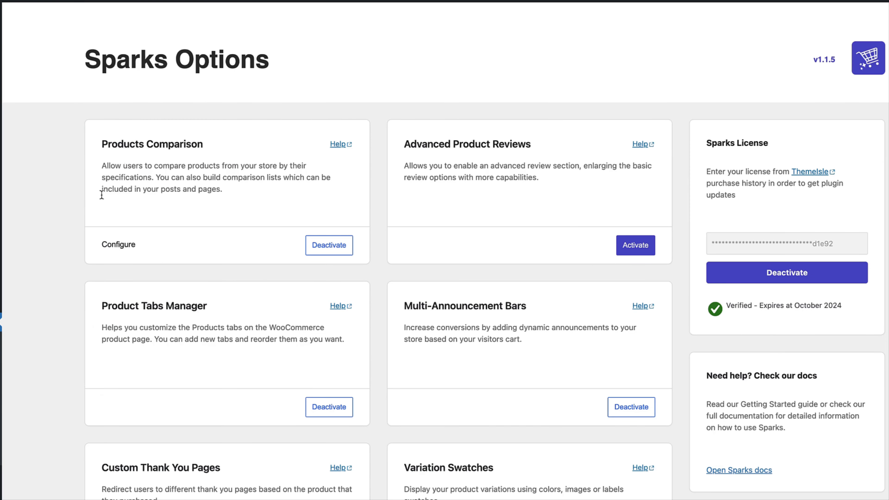
scroll(75, 269, "down", 8)
scroll(98, 260, "up", 8)
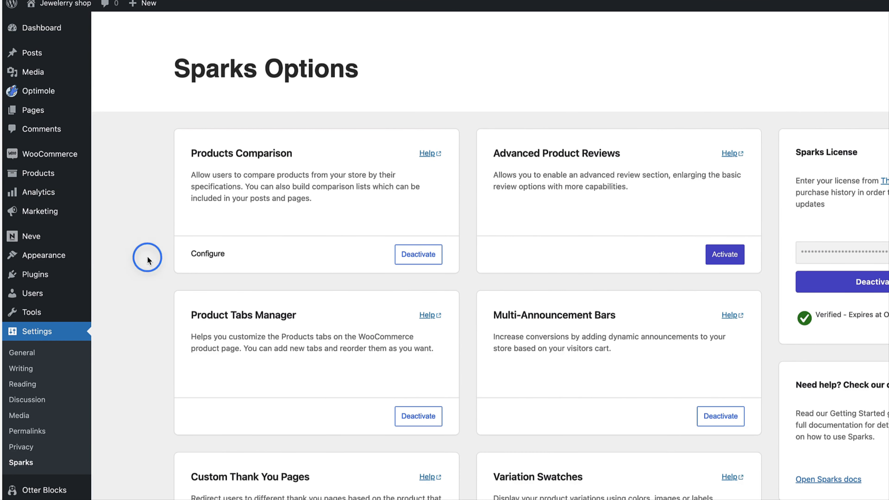
Step: Add a new WooCommerce product tab titled "Demo tab" with the content "Demo info", dismissing the Otter Blocks welcome guide
mouse_move(80, 153)
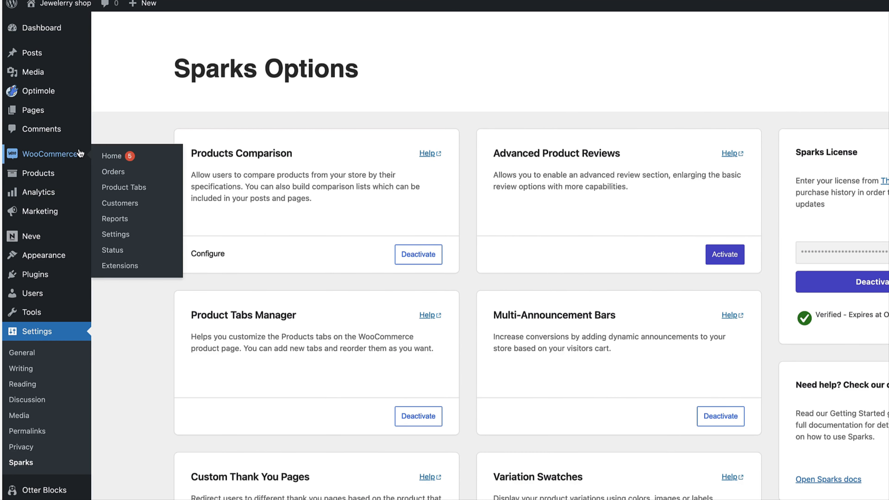
left_click(136, 188)
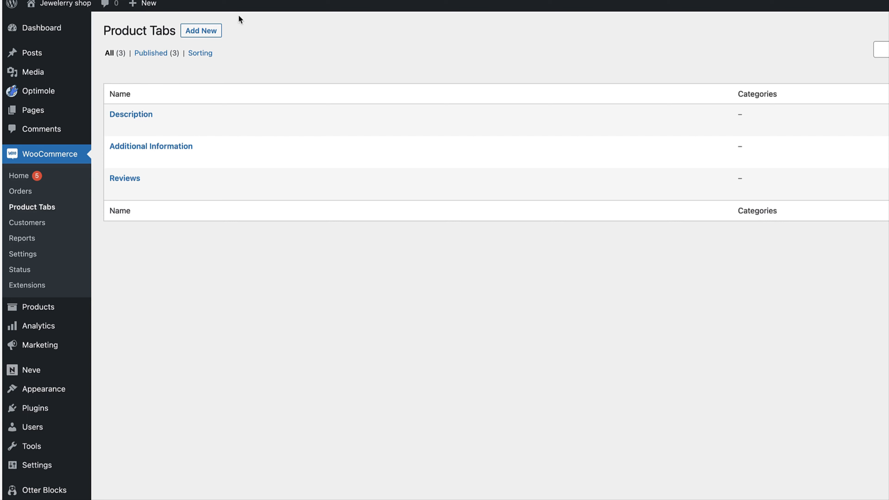
left_click(207, 30)
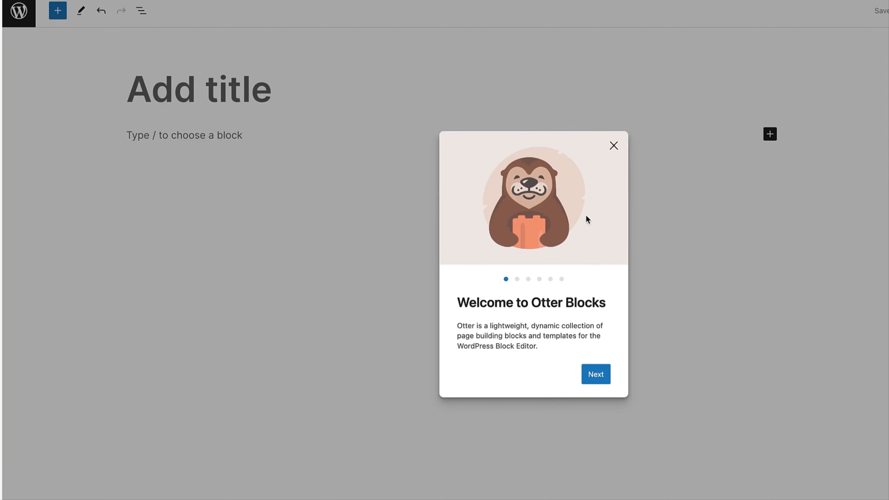
left_click(244, 90)
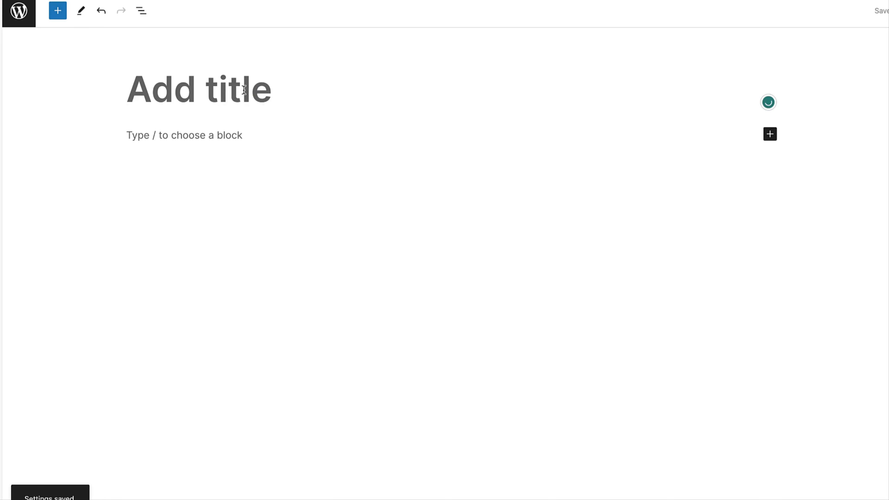
type("Demo tab")
left_click(176, 129)
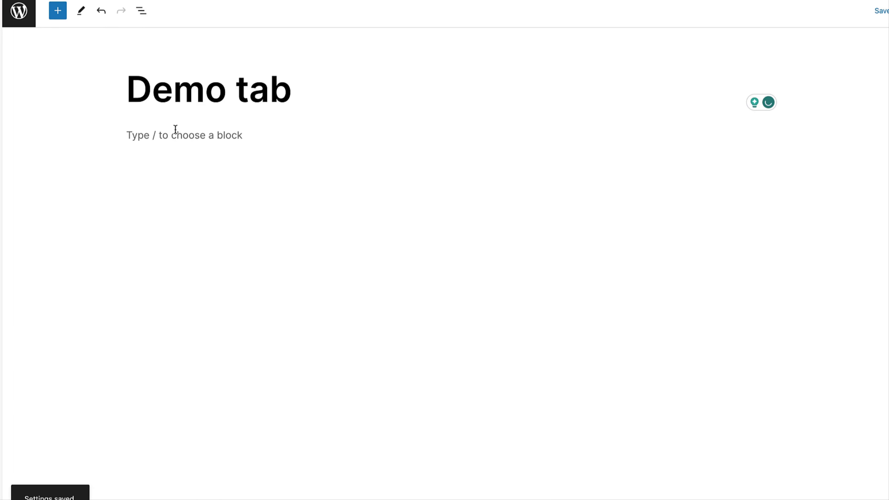
type("Demo info")
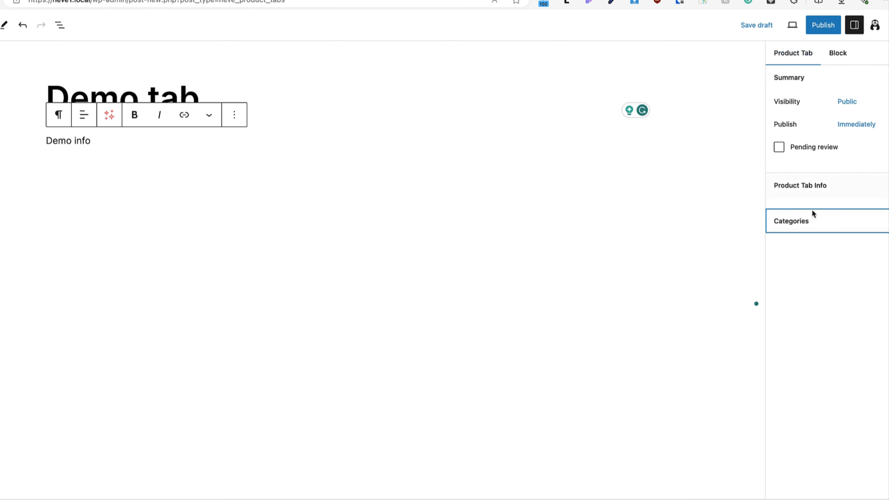
Step: Assign the new product tab to the Bracelets category and publish it
left_click(813, 221)
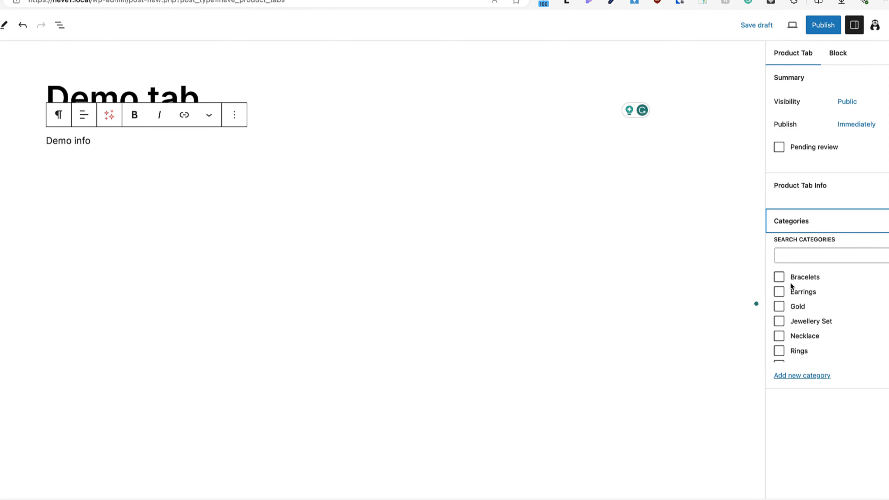
left_click(784, 279)
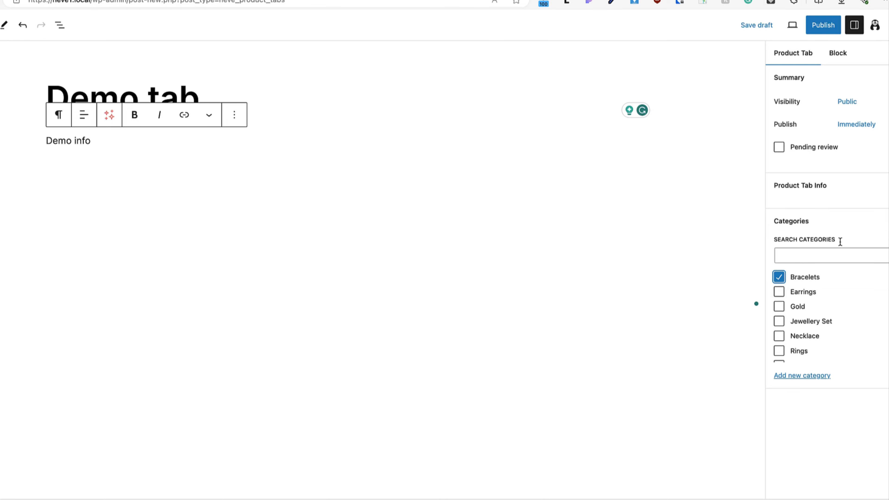
left_click(810, 31)
left_click(823, 26)
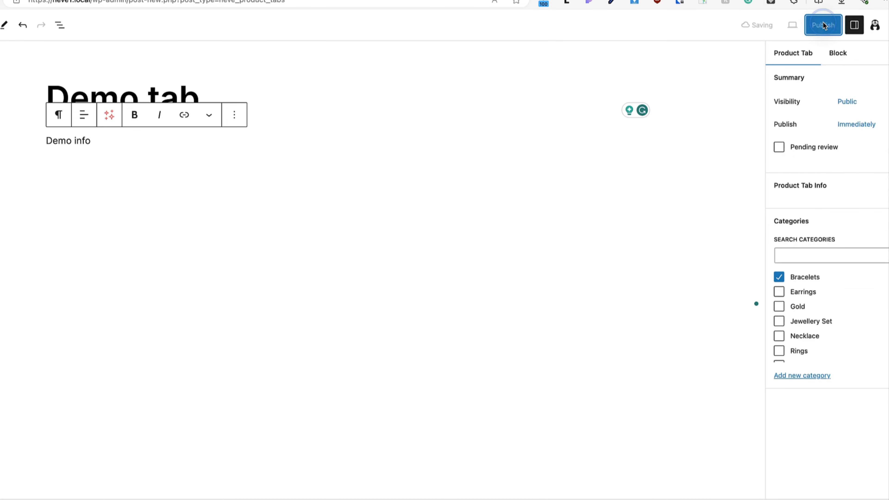
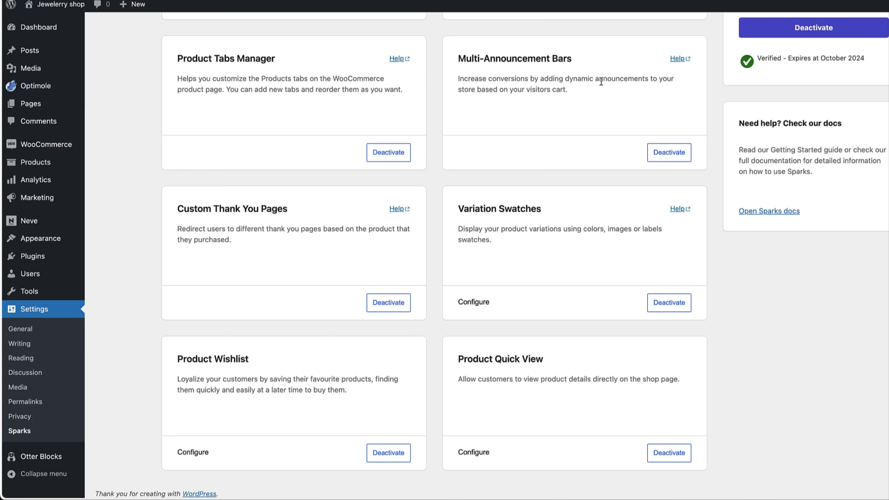
Step: Look back over the Sparks modules and open the theme Customizer for the shop site
scroll(601, 82, "up", 3)
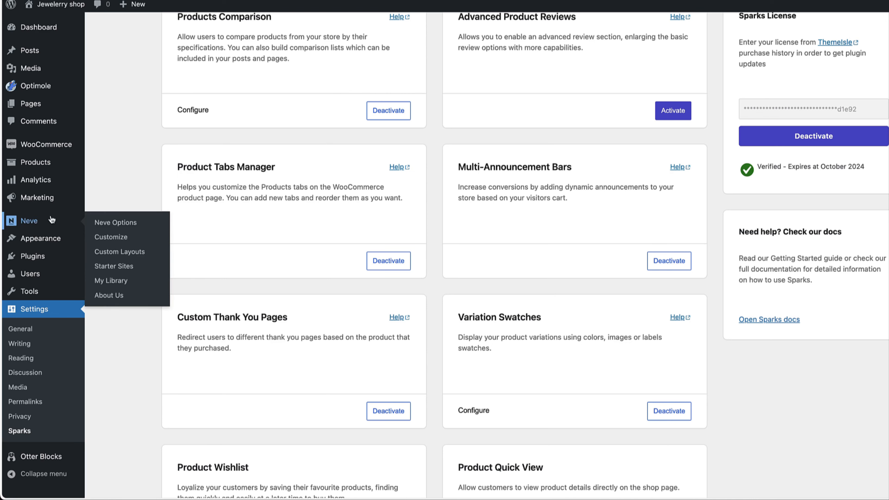
mouse_move(59, 239)
left_click(112, 256)
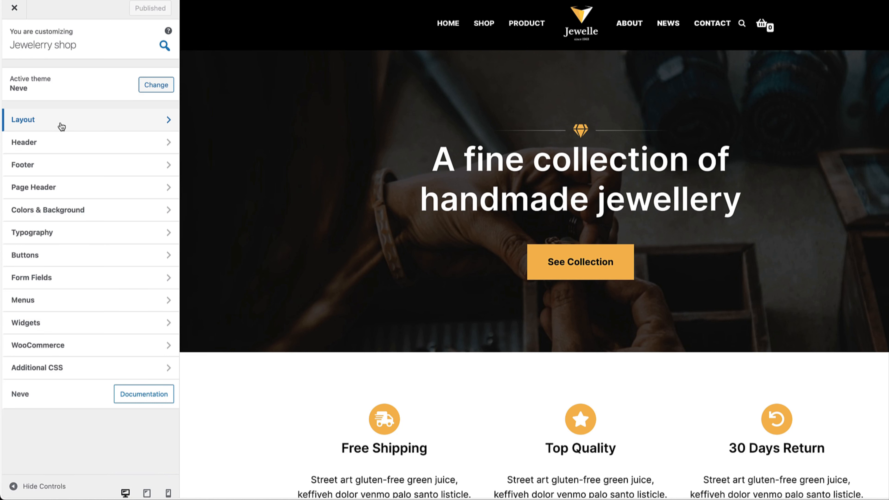
Step: Examine the Container settings of the site layout, including the Default Container Style choices, and return to the Layout options
left_click(58, 121)
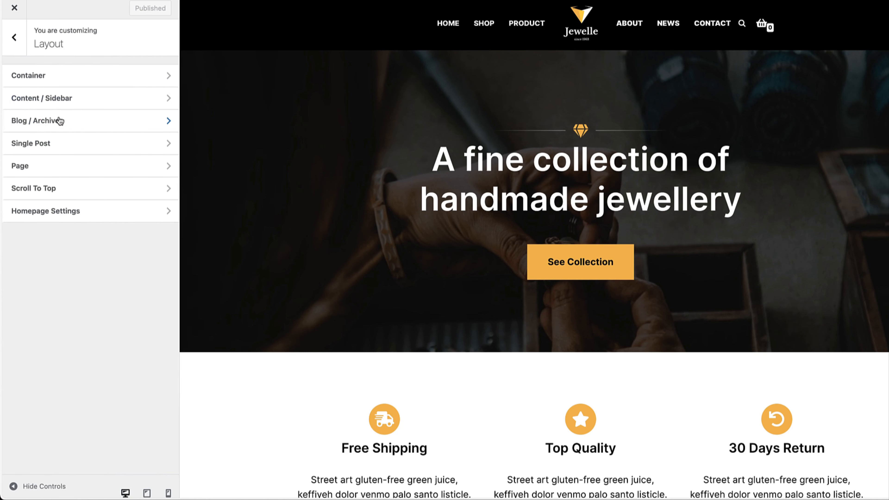
left_click(93, 72)
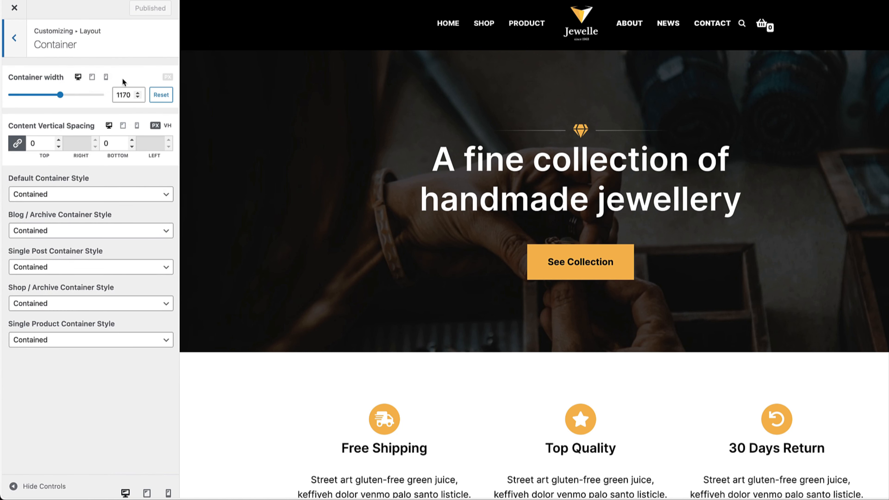
left_click(74, 195)
left_click(75, 195)
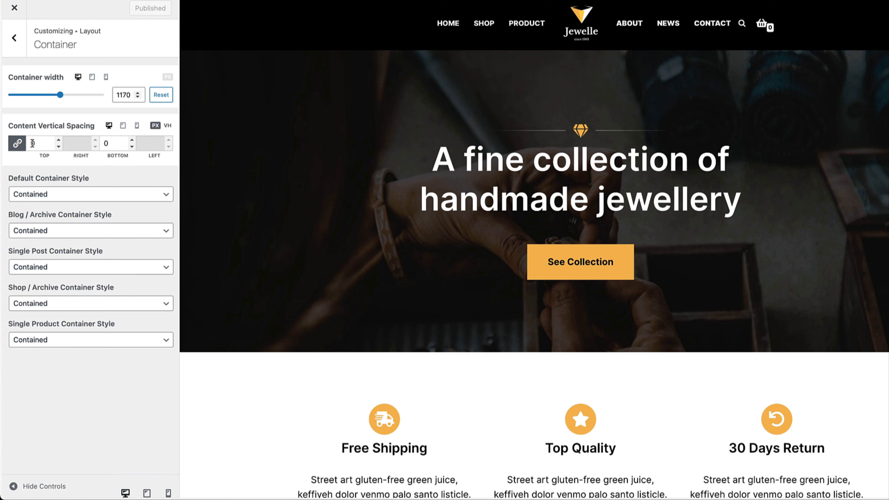
left_click(14, 38)
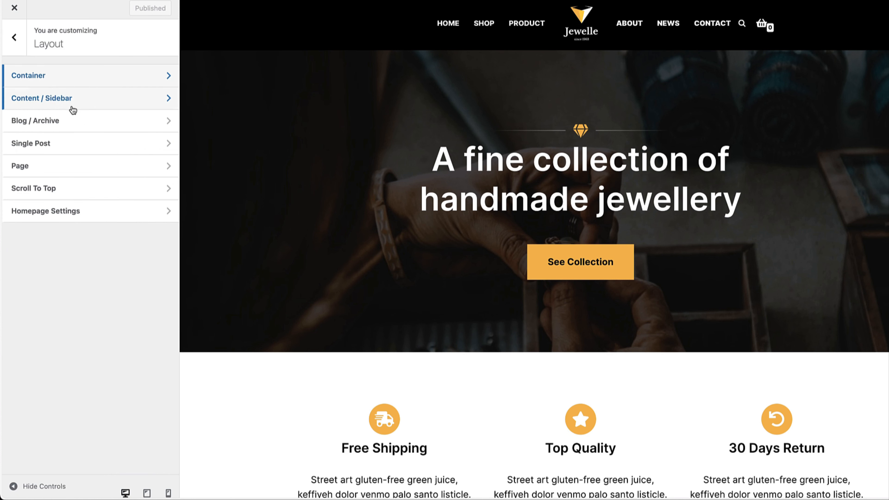
Step: Examine the Content / Sidebar layout settings, including the Single Post, Shop / Archive, Single Product and Others sections, and return to the Layout options
left_click(70, 105)
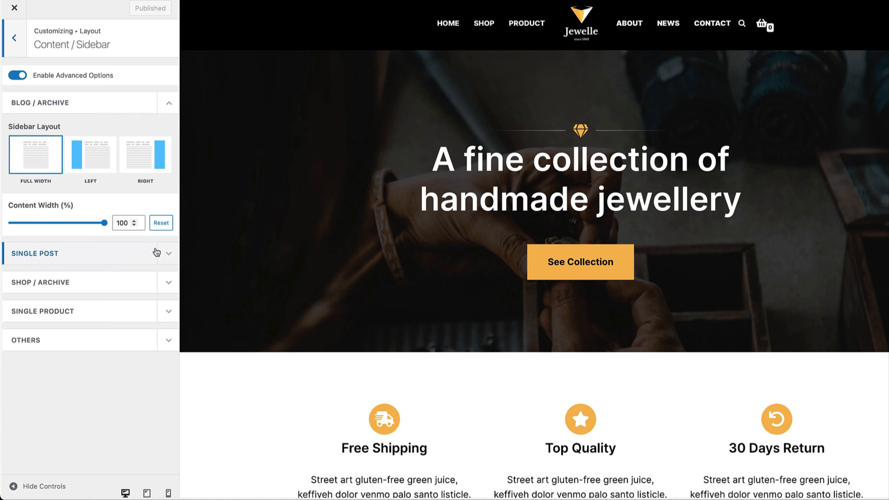
left_click(162, 252)
left_click(162, 252)
left_click(167, 281)
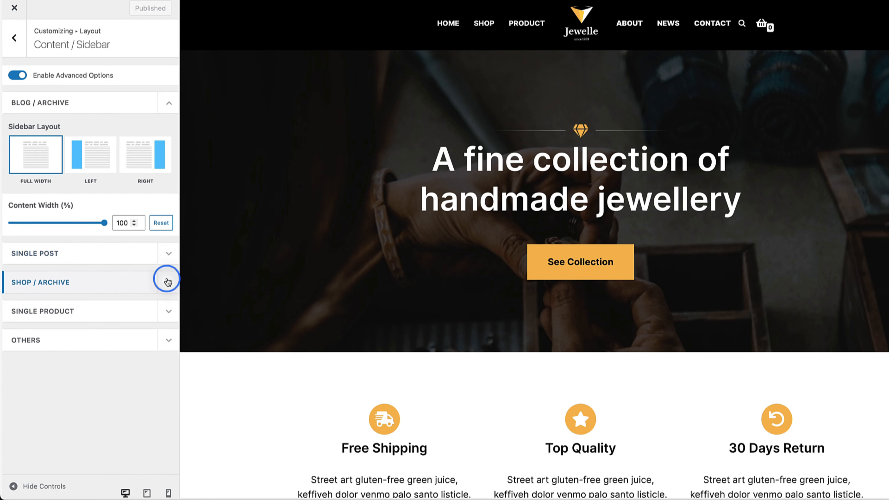
left_click(168, 282)
left_click(168, 312)
left_click(169, 312)
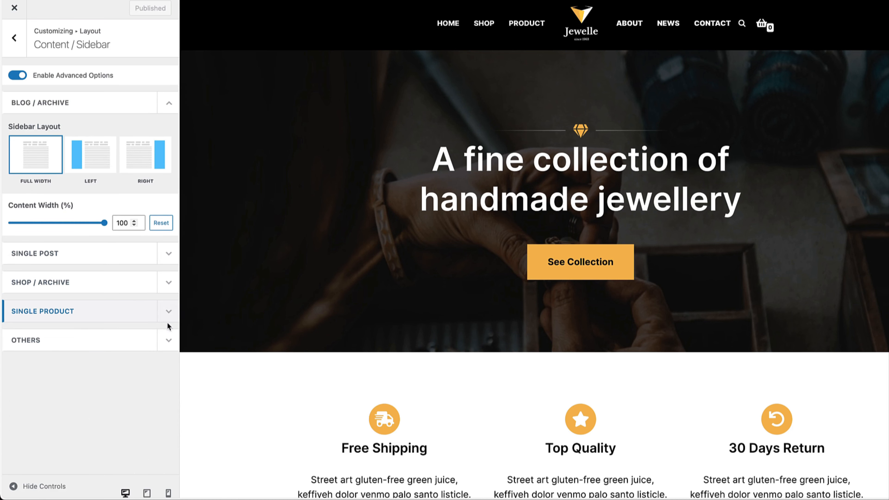
left_click(168, 339)
left_click(168, 339)
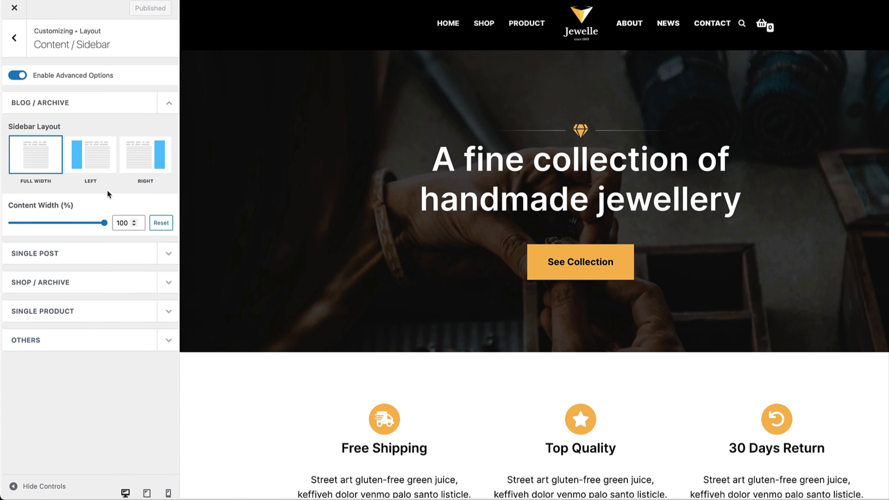
left_click(16, 49)
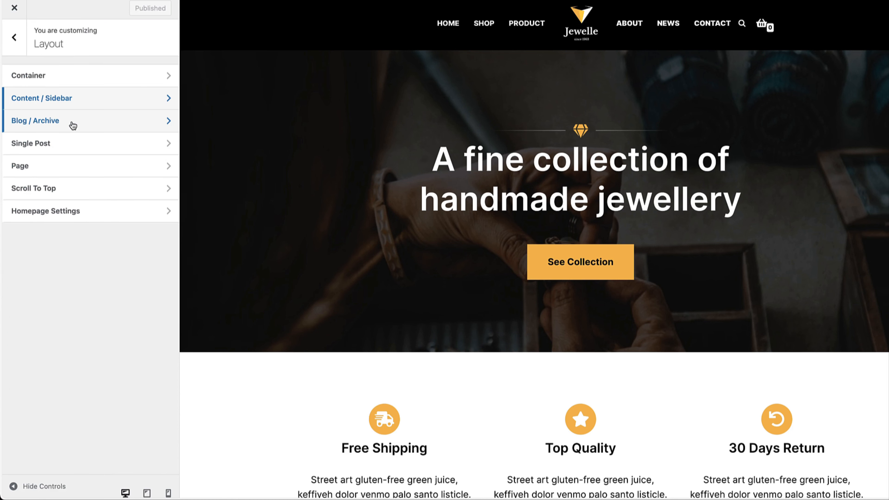
Step: Try the Covers and Grid layouts for the blog archive and switch back to List
left_click(72, 122)
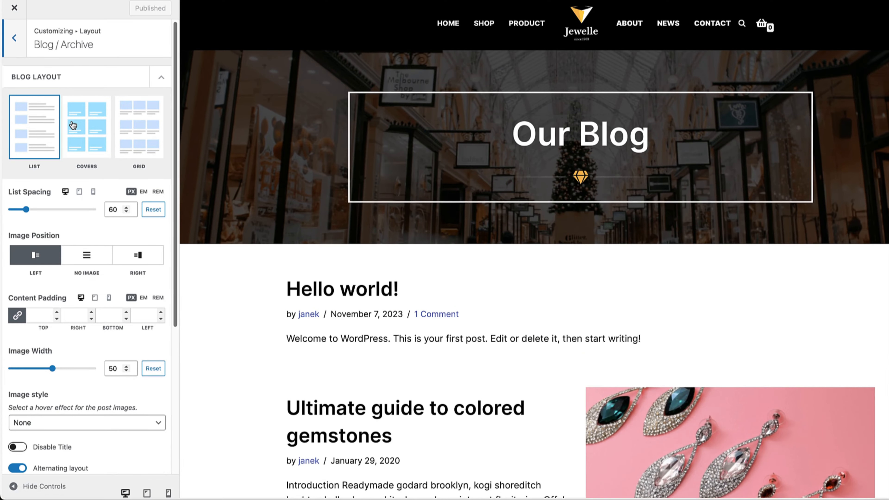
scroll(190, 159, "down", 5)
left_click(80, 129)
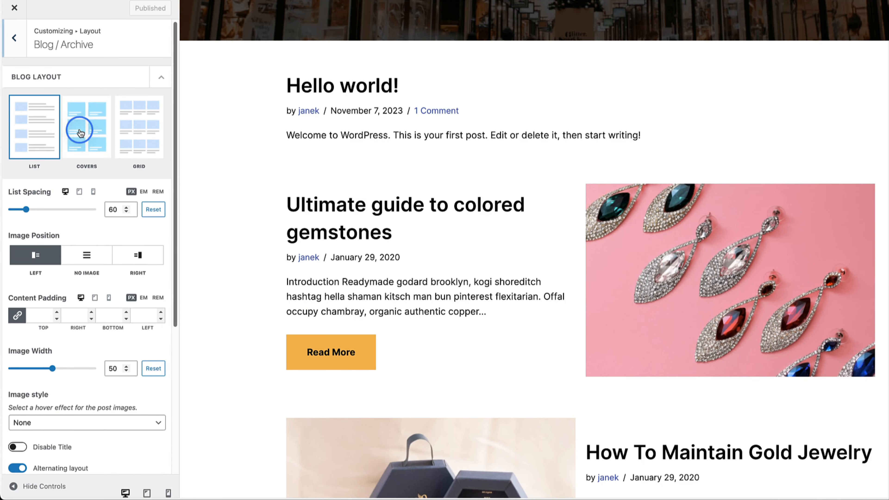
left_click(149, 127)
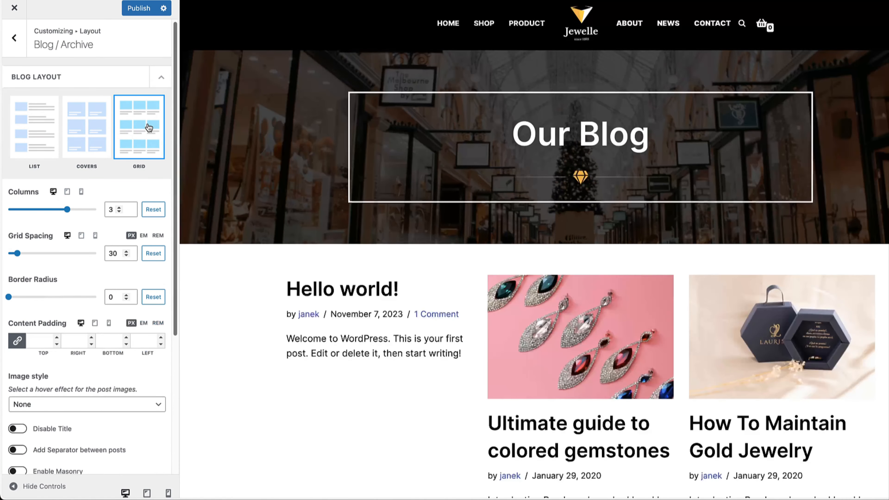
left_click(40, 129)
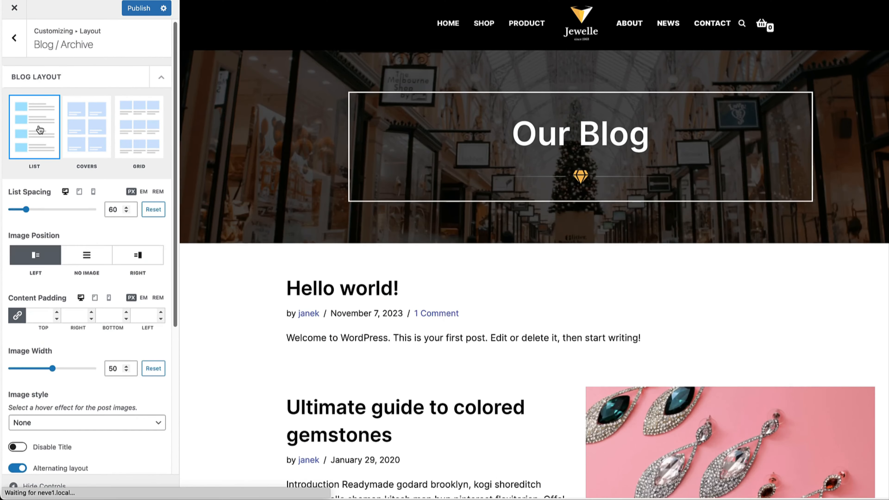
Step: Enable the featured post section for the blog archive, keeping Latest Post as the featured post
scroll(60, 204, "down", 2)
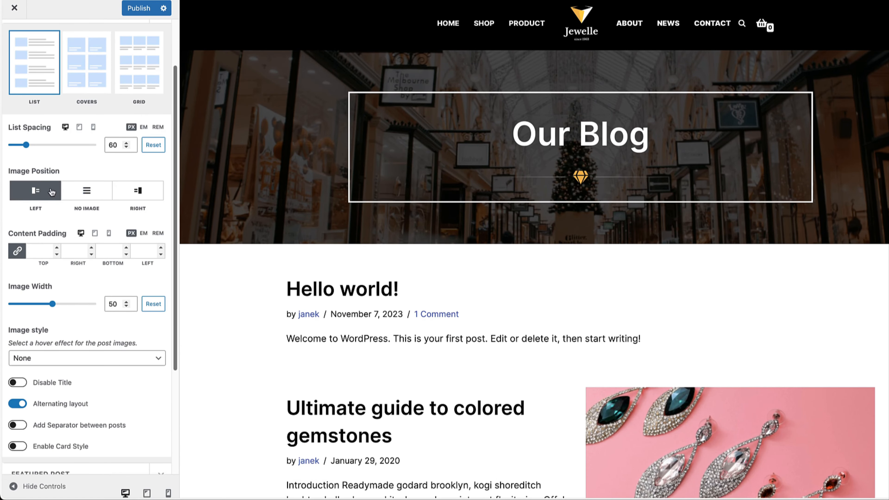
scroll(95, 205, "down", 3)
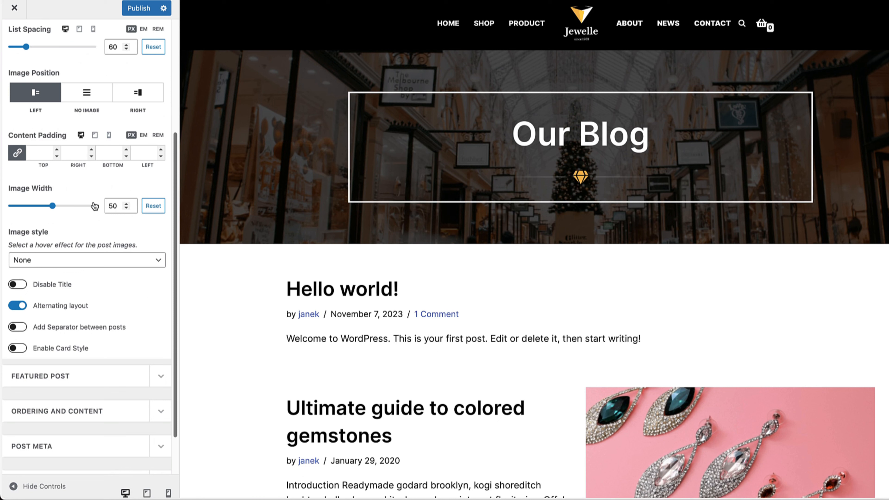
scroll(41, 288, "down", 2)
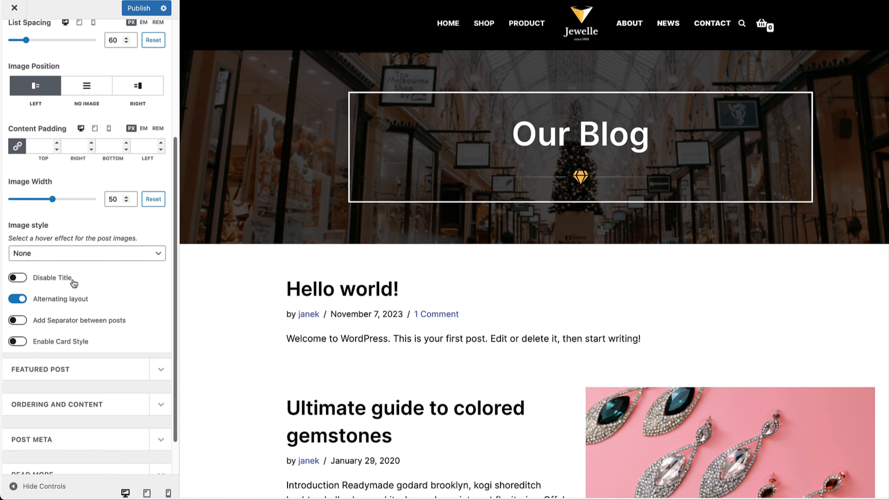
left_click(167, 327)
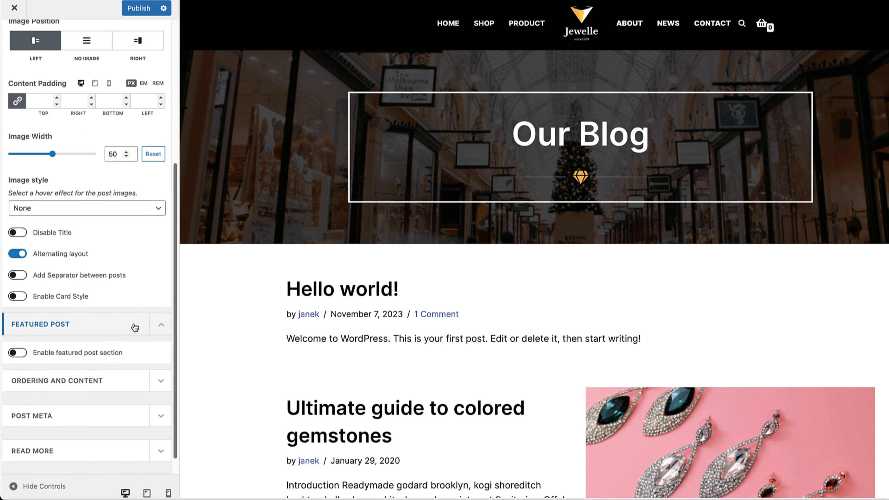
left_click(17, 352)
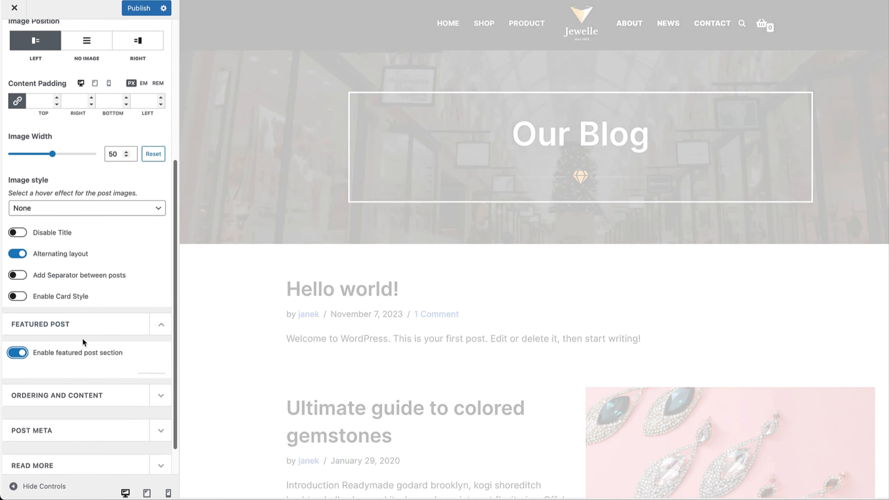
scroll(89, 351, "down", 8)
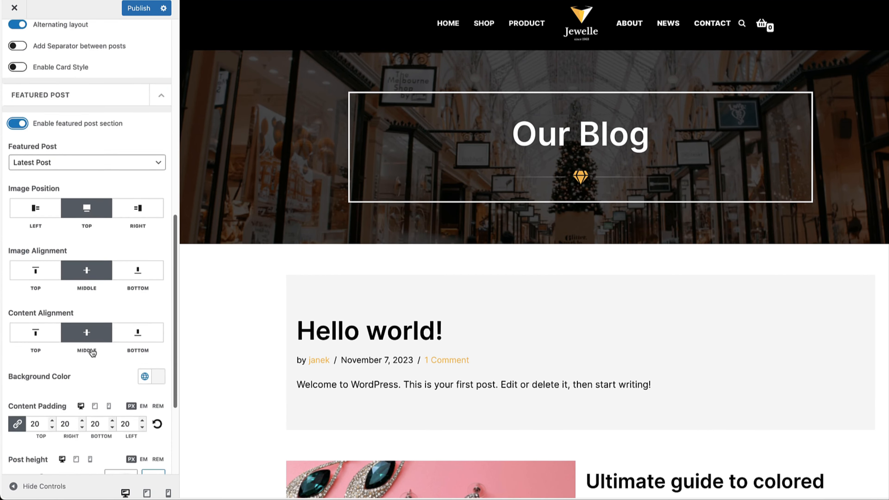
left_click(64, 99)
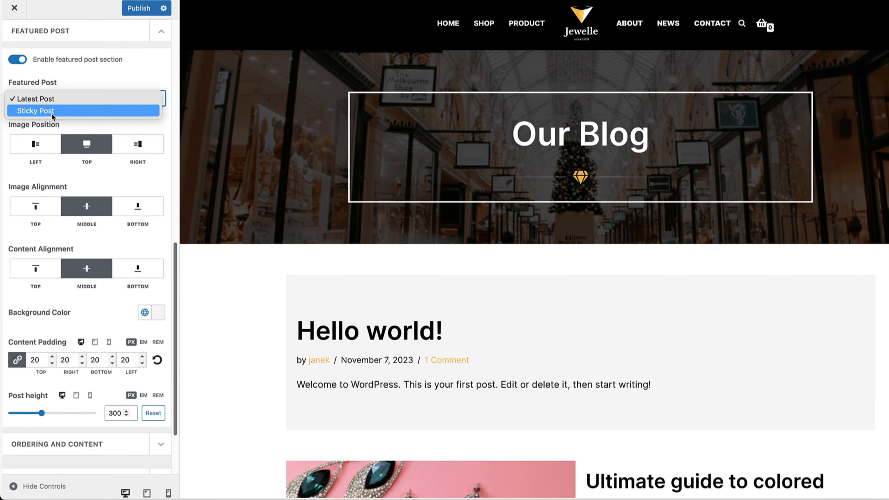
left_click(124, 72)
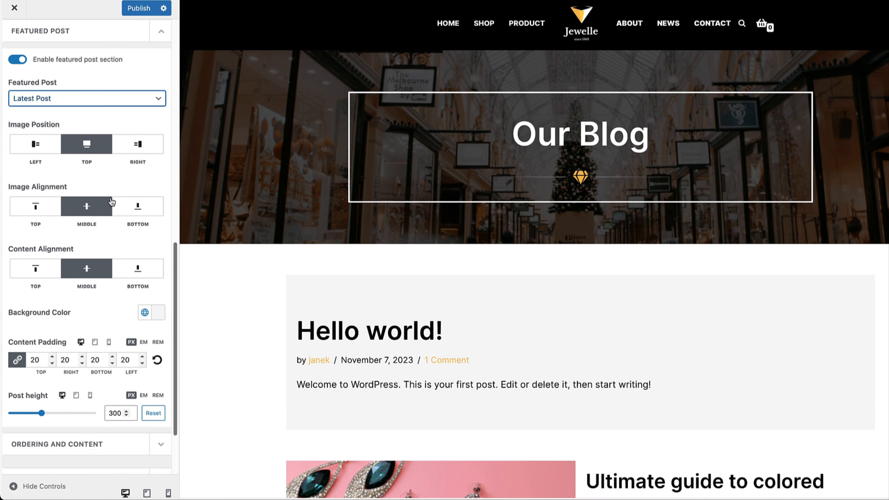
Step: Examine the Ordering and Content, Post Meta and Read More settings of the blog archive layout
scroll(111, 202, "down", 2)
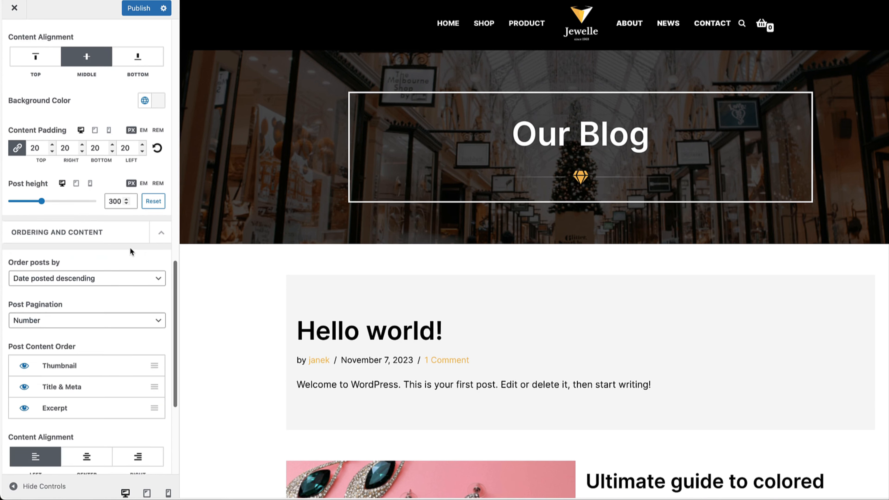
scroll(129, 250, "down", 5)
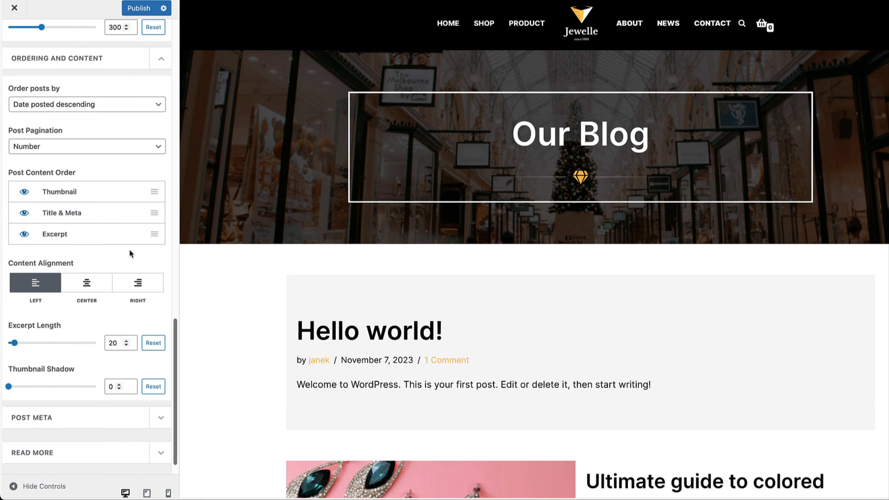
scroll(511, 256, "down", 10)
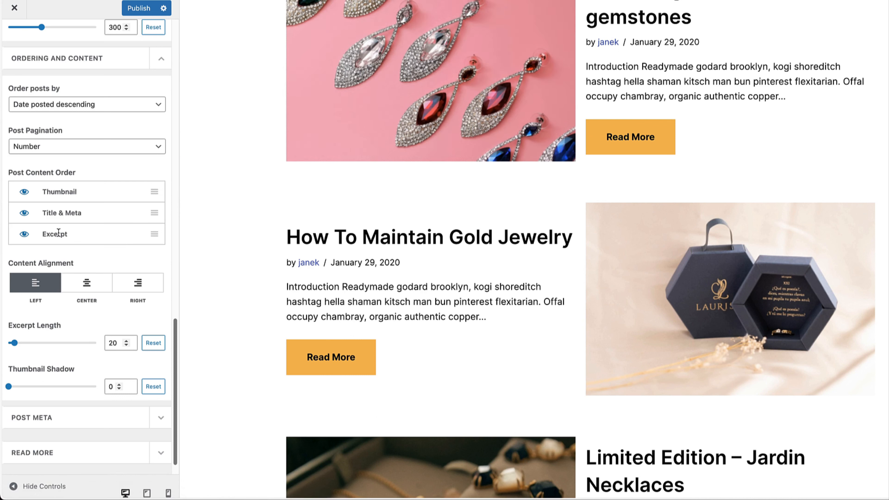
left_click_drag(158, 235, 155, 267)
scroll(113, 341, "down", 1)
left_click(154, 395)
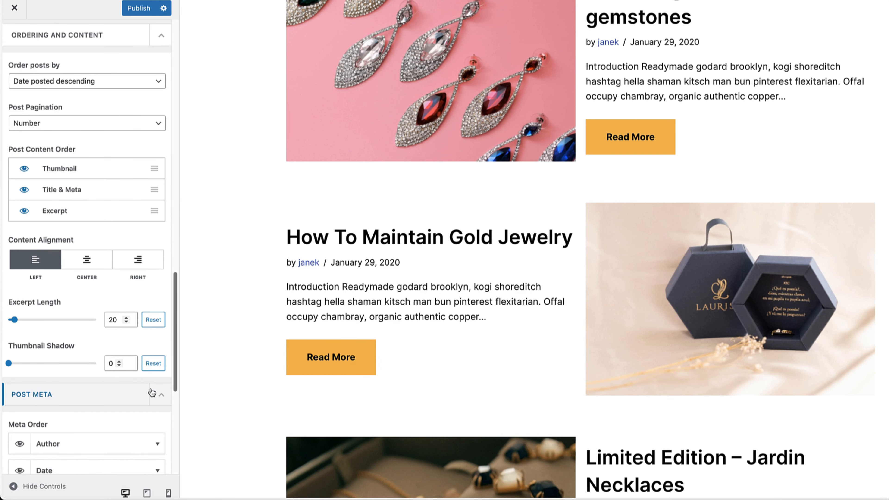
scroll(141, 385, "down", 5)
scroll(144, 424, "down", 3)
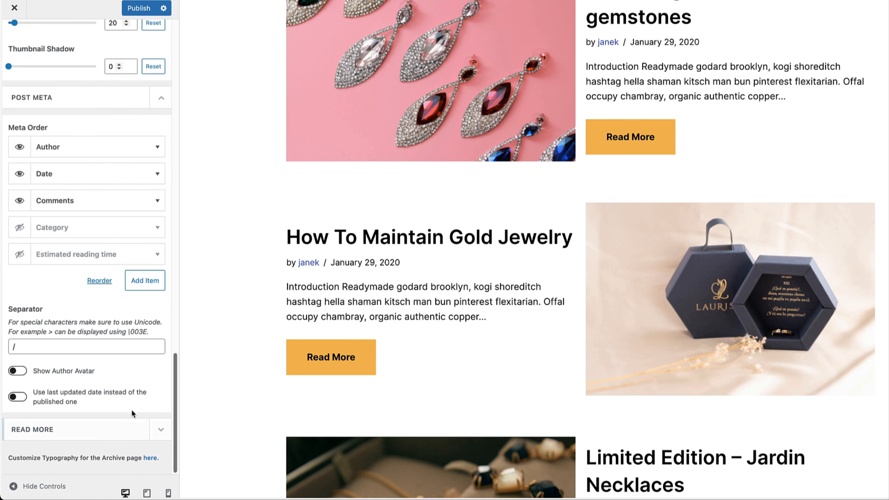
left_click(107, 429)
scroll(109, 364, "down", 3)
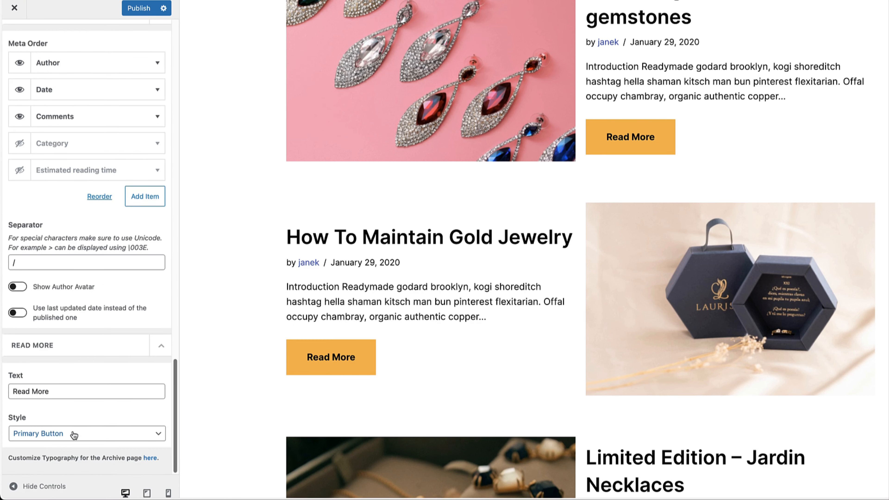
scroll(126, 269, "up", 20)
scroll(127, 269, "up", 2)
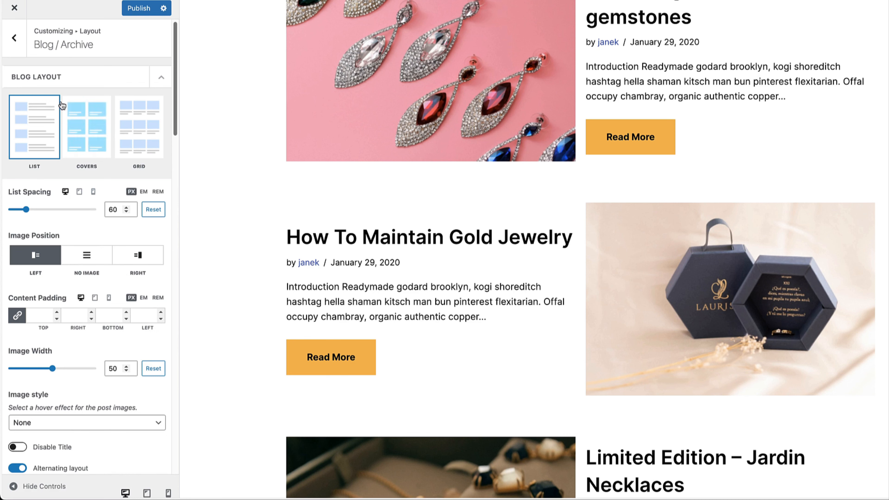
Step: Set the single post header layout to Cover and display the meta before the title
left_click(14, 38)
left_click(36, 144)
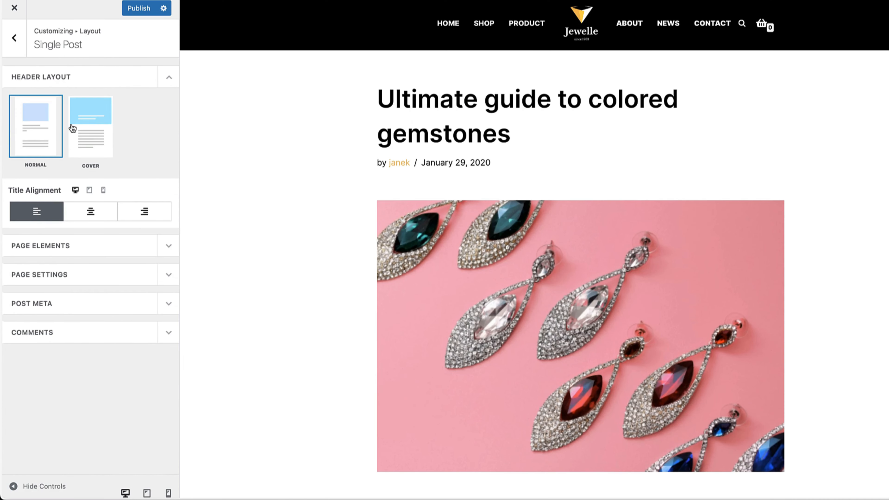
left_click(92, 123)
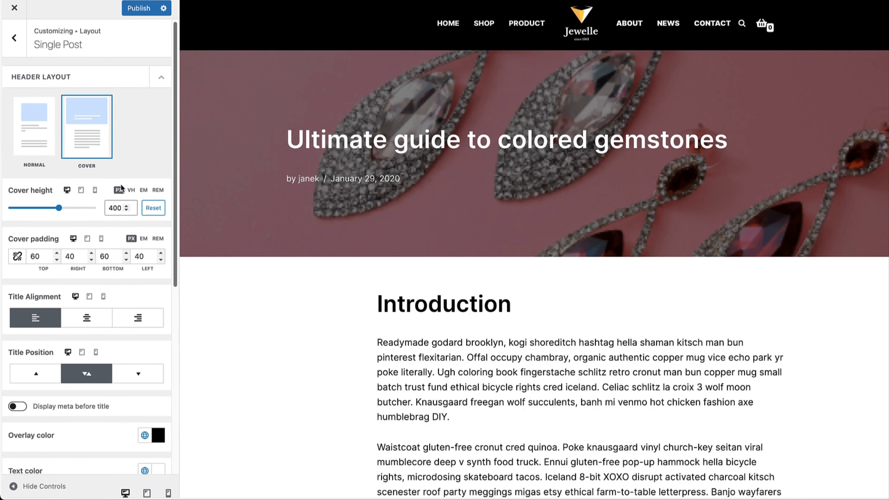
scroll(88, 245, "down", 5)
left_click(19, 258)
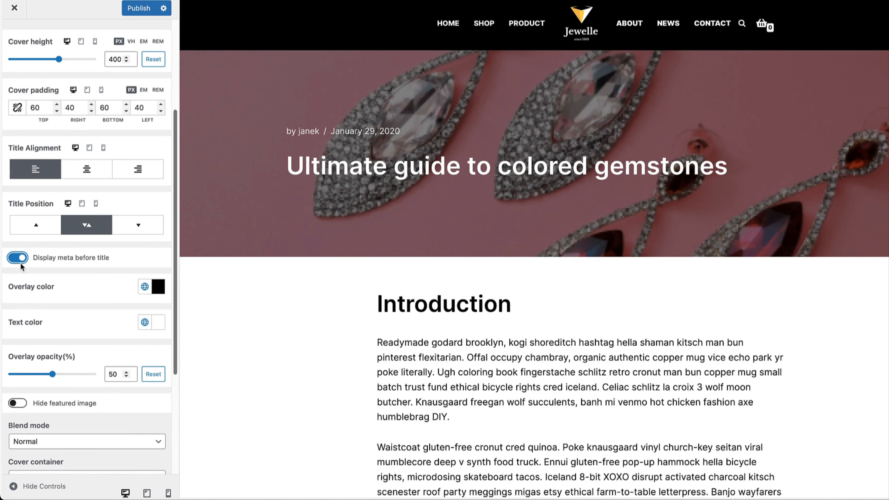
Step: Show the Post navigation, Related Posts and Sharing Icons elements on single posts
scroll(140, 290, "down", 5)
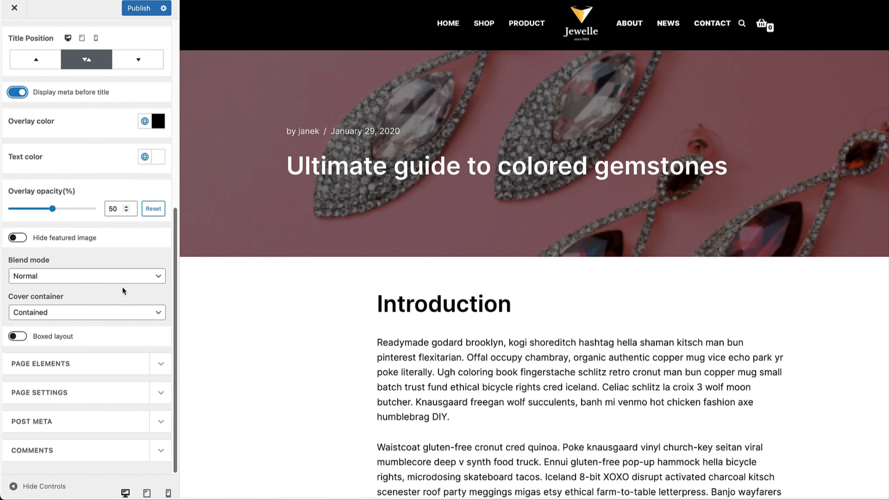
left_click(159, 361)
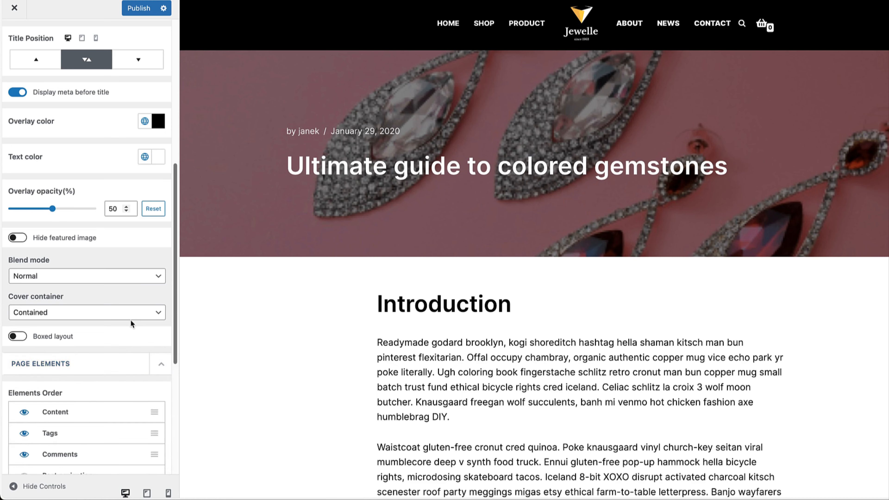
scroll(132, 315, "down", 5)
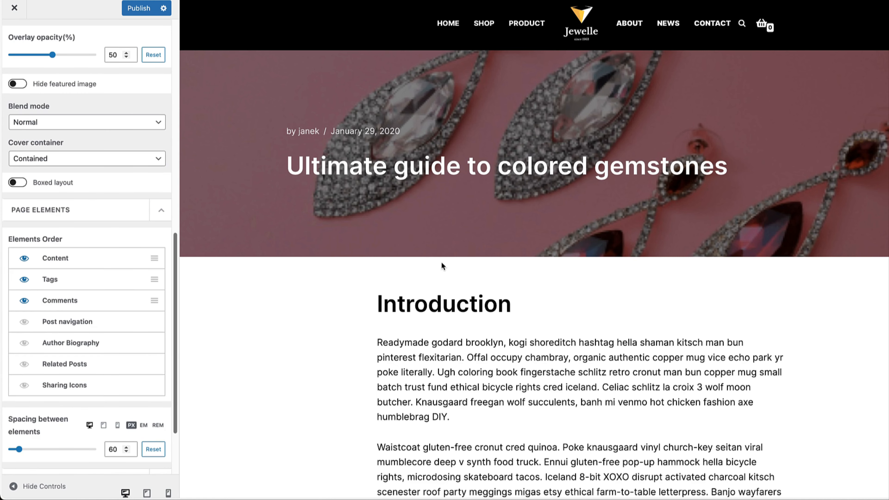
scroll(441, 265, "down", 15)
left_click(23, 321)
scroll(759, 406, "down", 2)
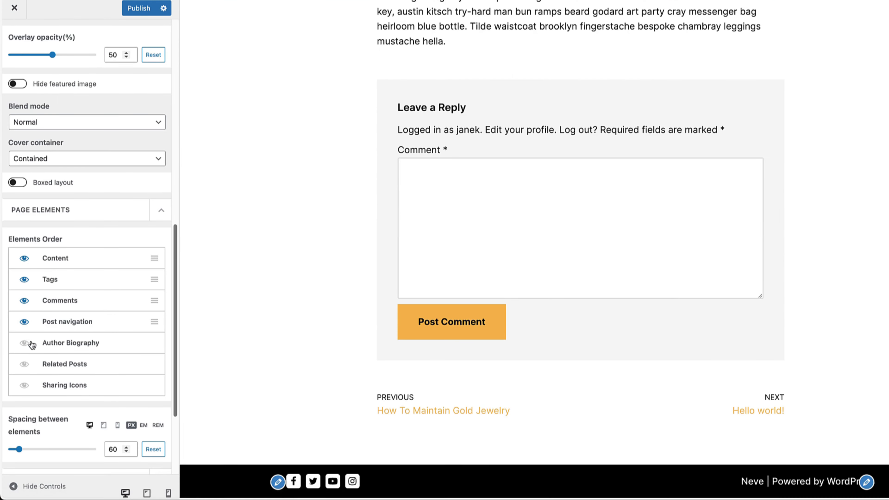
left_click(24, 365)
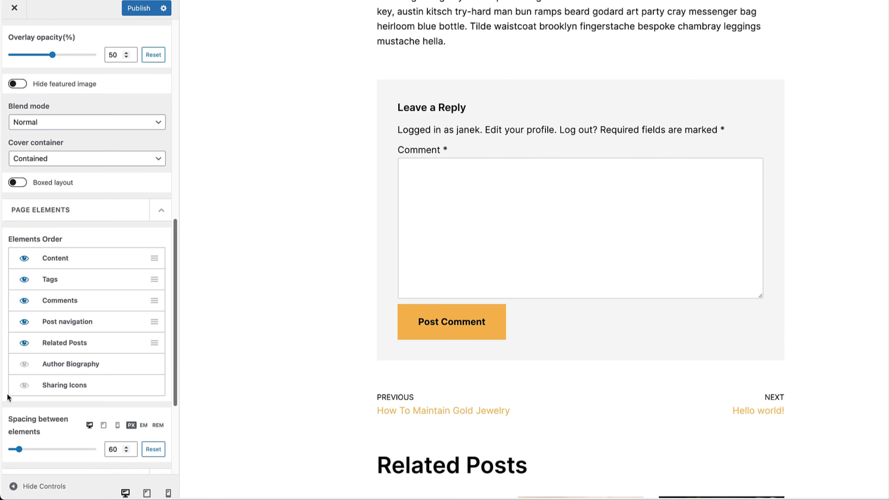
left_click(25, 385)
Step: Examine the single post's Page Settings, Post Meta and Comments options and the Page header layout options
scroll(133, 342, "down", 4)
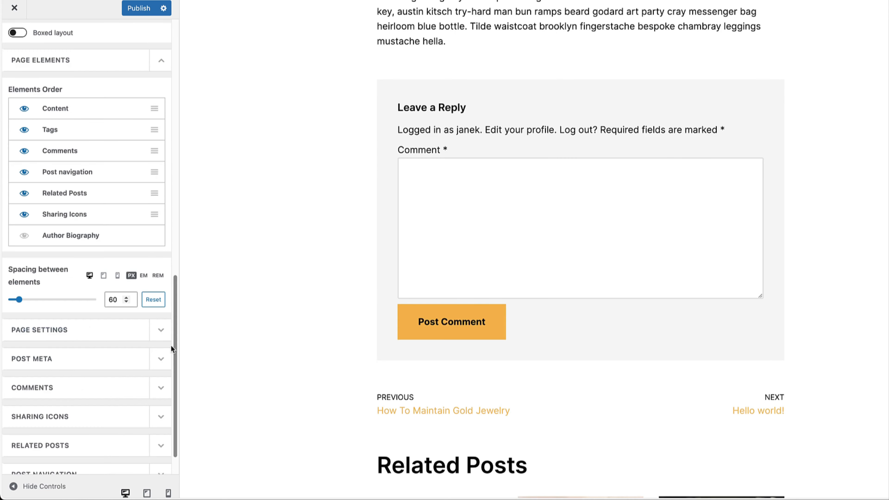
left_click(161, 331)
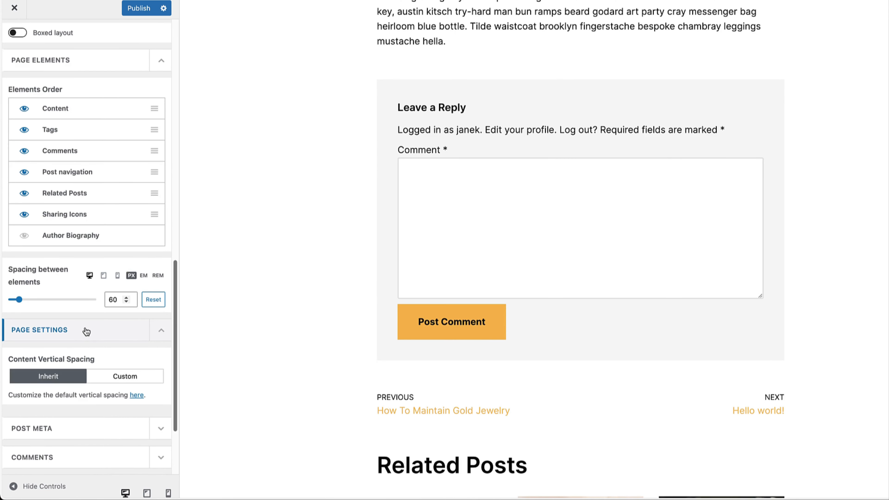
scroll(87, 335, "down", 2)
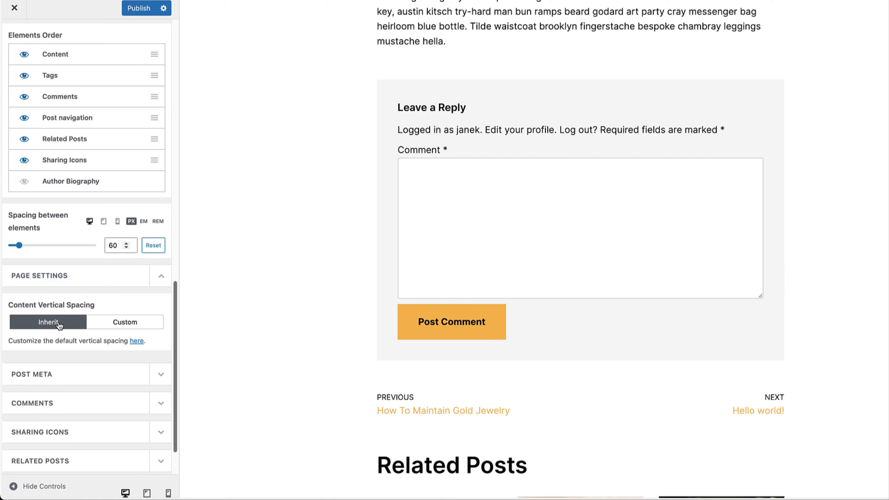
left_click(128, 372)
scroll(125, 358, "down", 4)
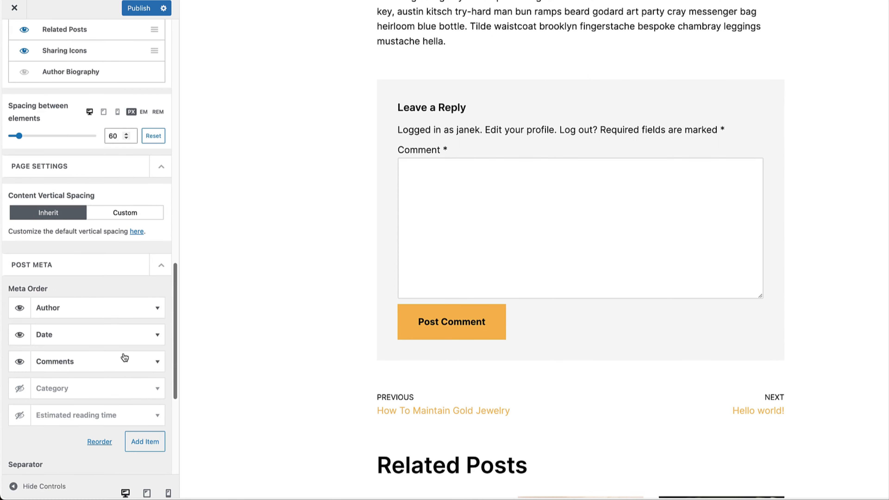
scroll(123, 352, "down", 7)
left_click(124, 351)
scroll(139, 356, "down", 5)
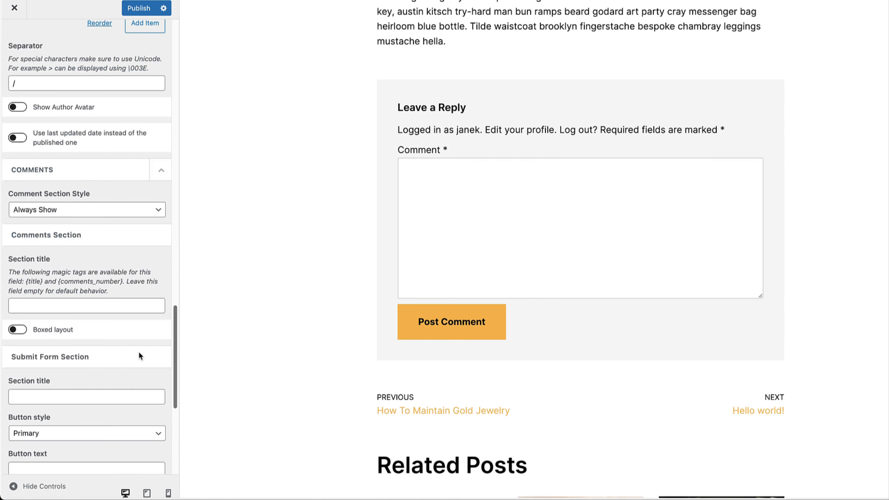
scroll(140, 356, "down", 9)
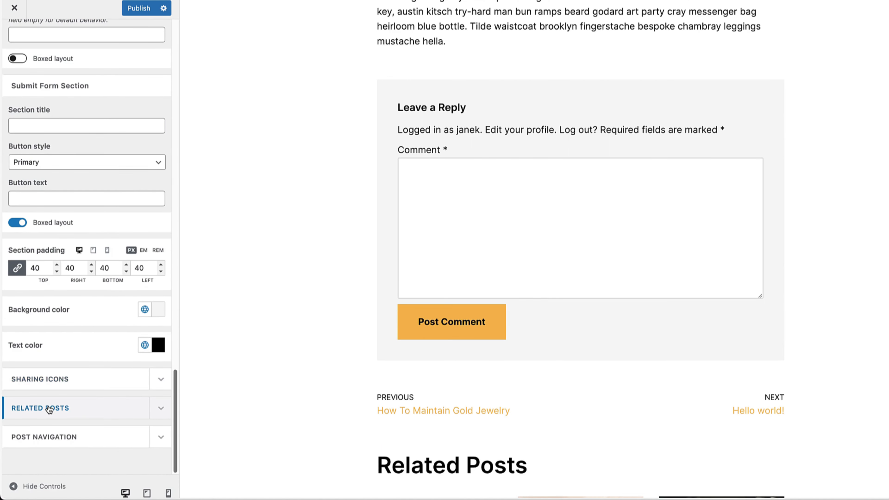
scroll(125, 363, "up", 20)
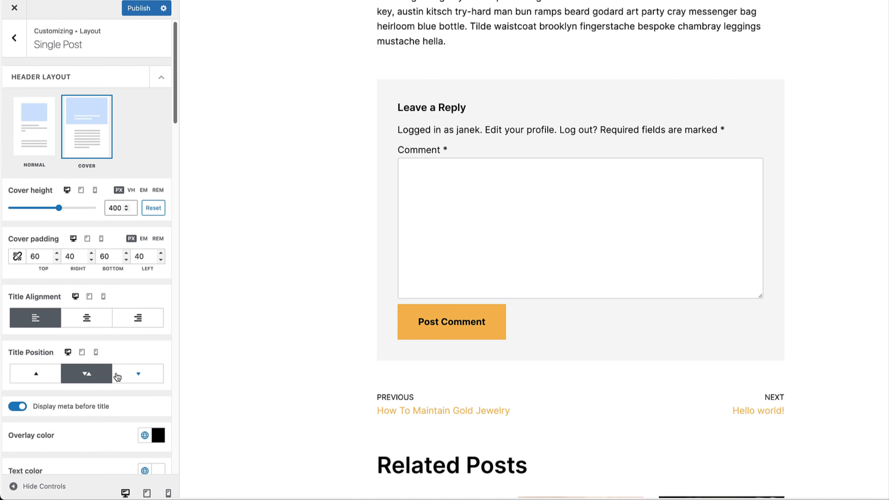
key("Escape")
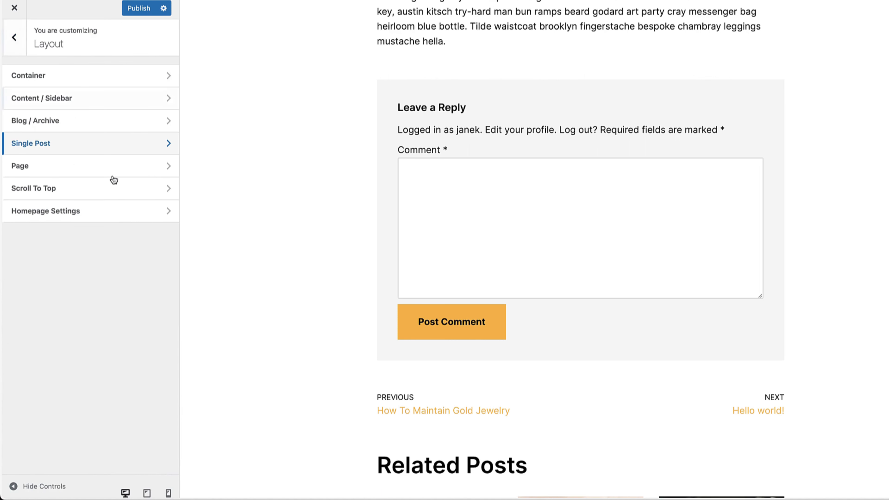
left_click(52, 165)
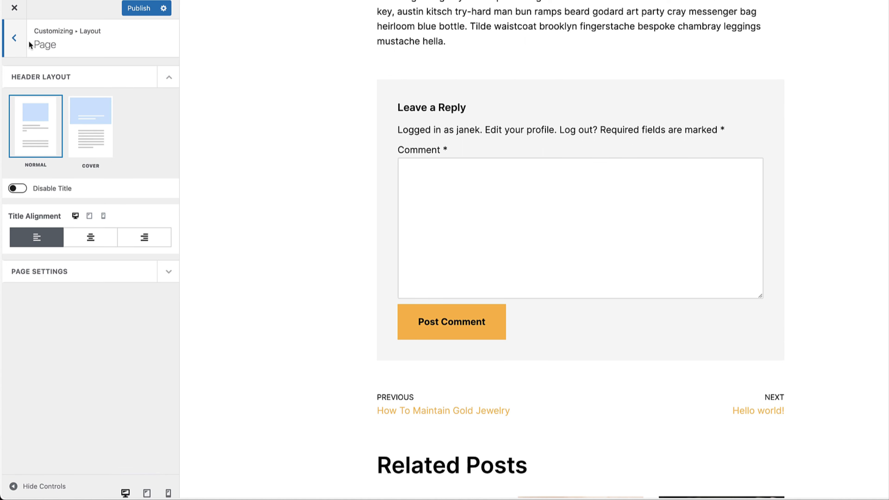
left_click(5, 40)
Step: Choose the chevron as the Scroll To Top icon and set its padding to 10 px on all sides
left_click(68, 187)
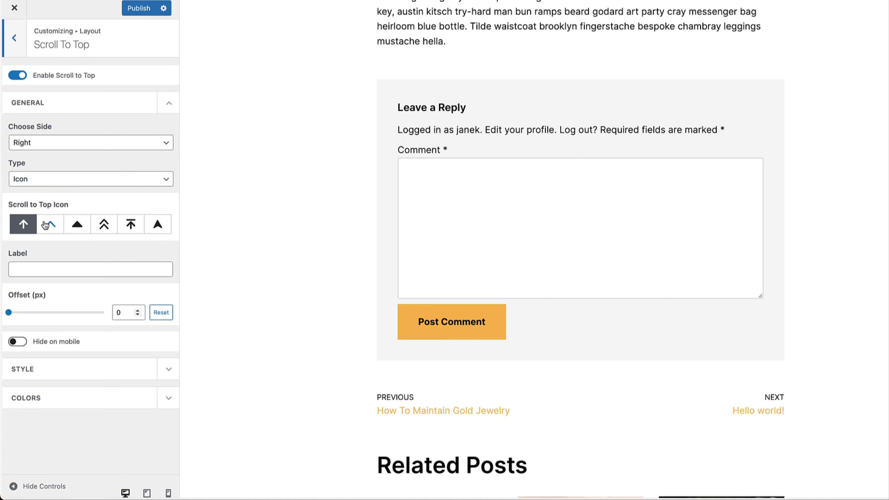
left_click(50, 226)
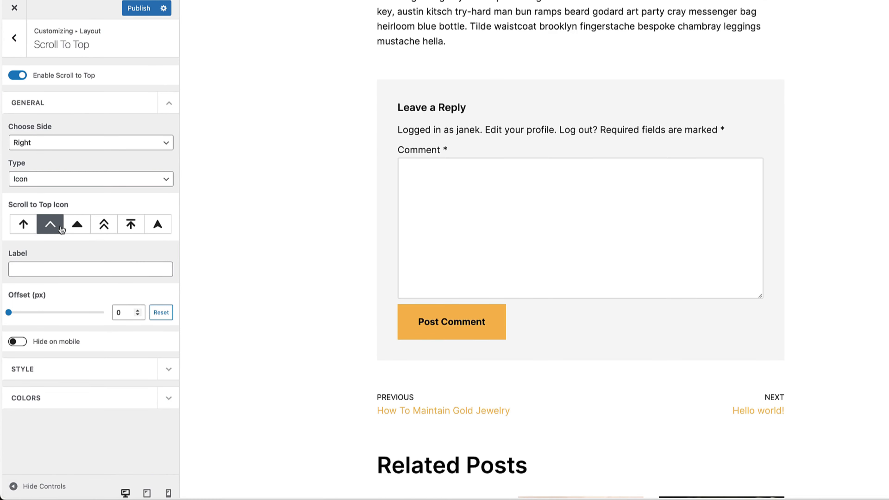
left_click(174, 369)
scroll(91, 350, "down", 1)
scroll(91, 349, "down", 3)
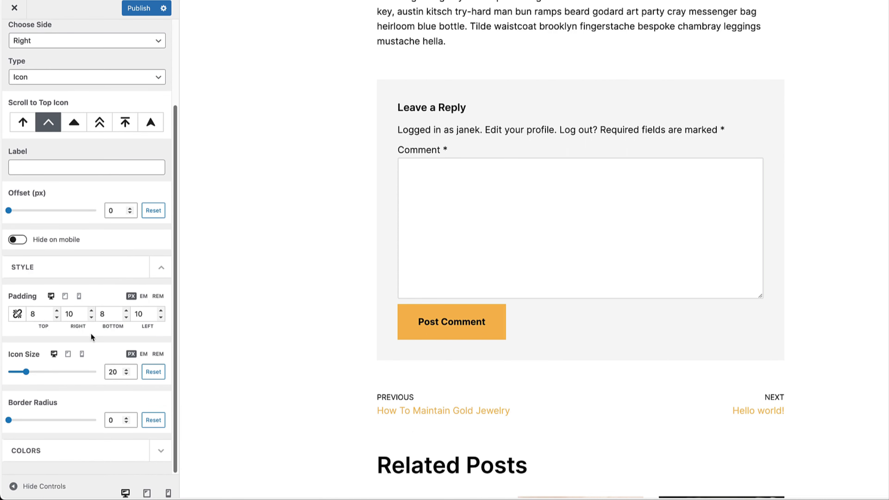
double_click(30, 313)
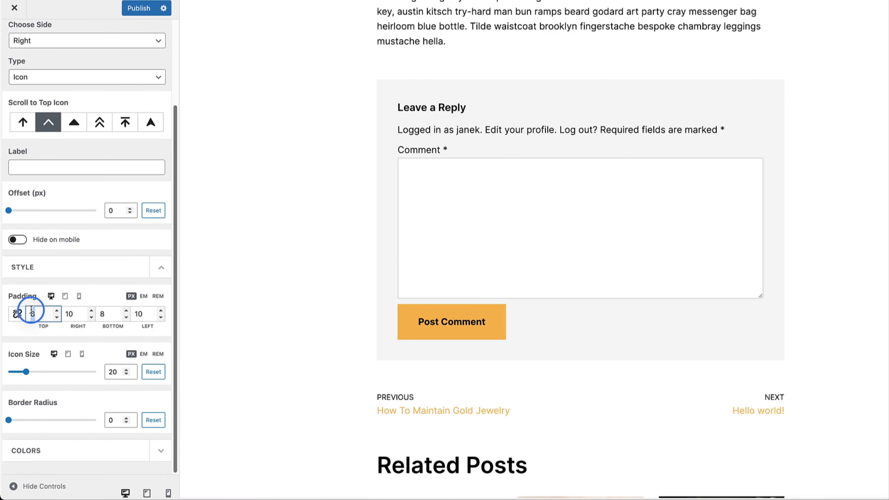
type("10")
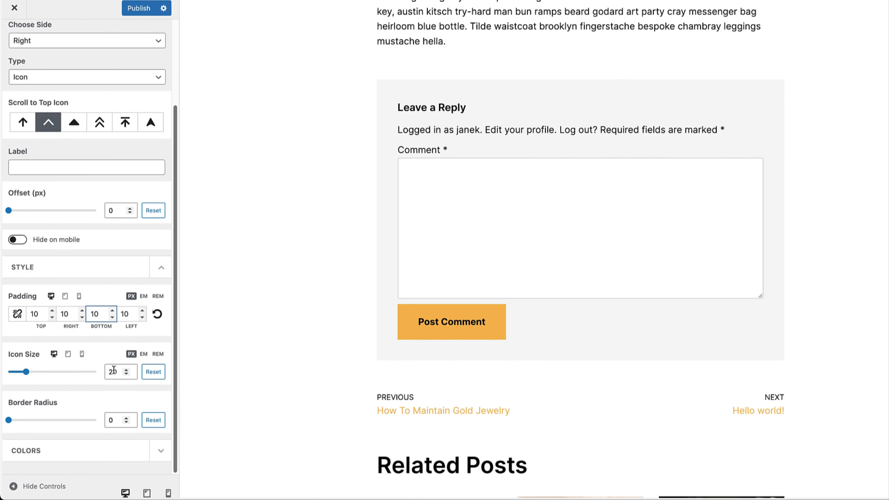
Step: Set the Scroll To Top icon size to 17 px and border radius to 50, and publish the changes
left_click(126, 374)
left_click(125, 373)
left_click(126, 374)
double_click(109, 420)
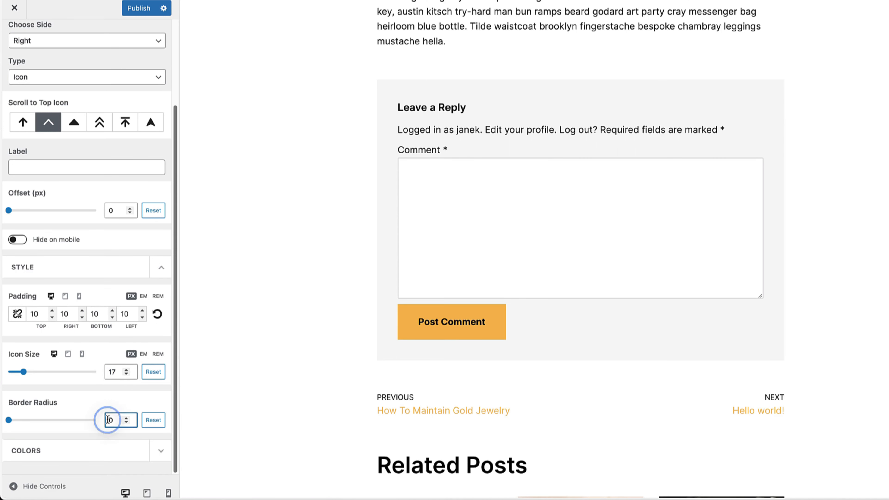
type("50")
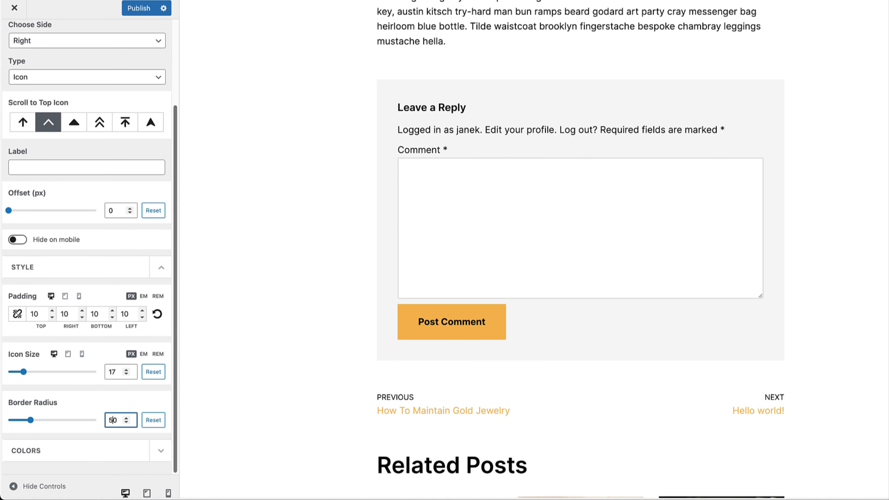
left_click(139, 9)
scroll(115, 164, "up", 5)
left_click(18, 40)
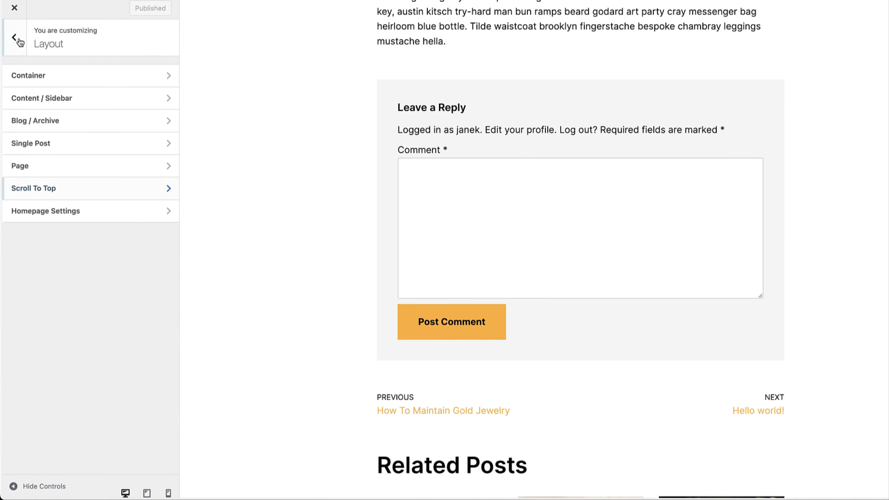
Step: Check which pages the Homepage Settings assign as the homepage and the posts page
left_click(44, 211)
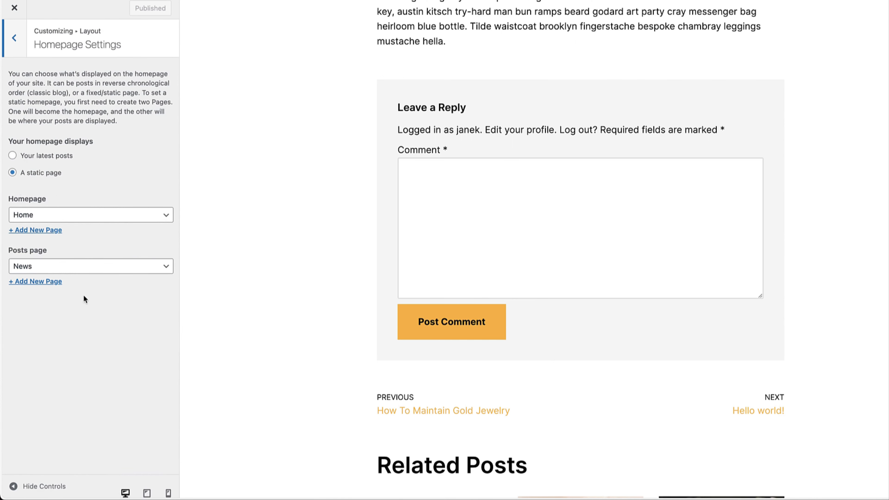
left_click(15, 39)
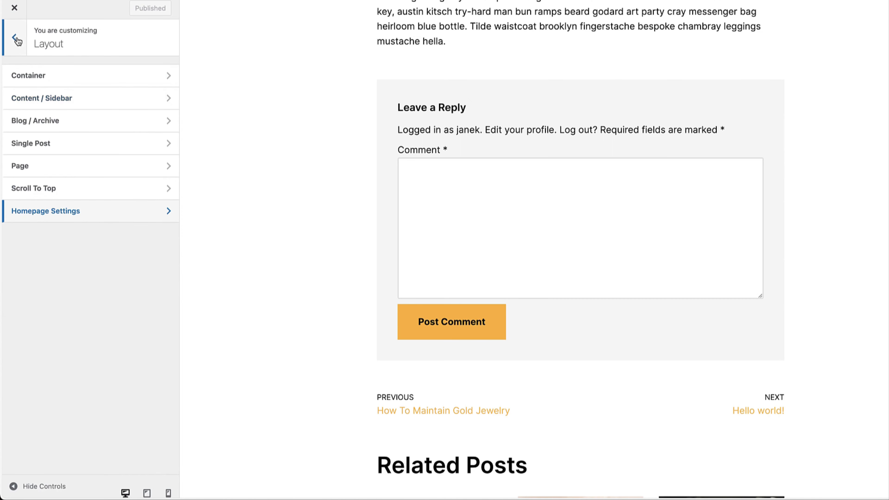
left_click(15, 39)
Step: Try several header presets and apply the one with logo and search icon on one side, menu and cart on the other
left_click(48, 143)
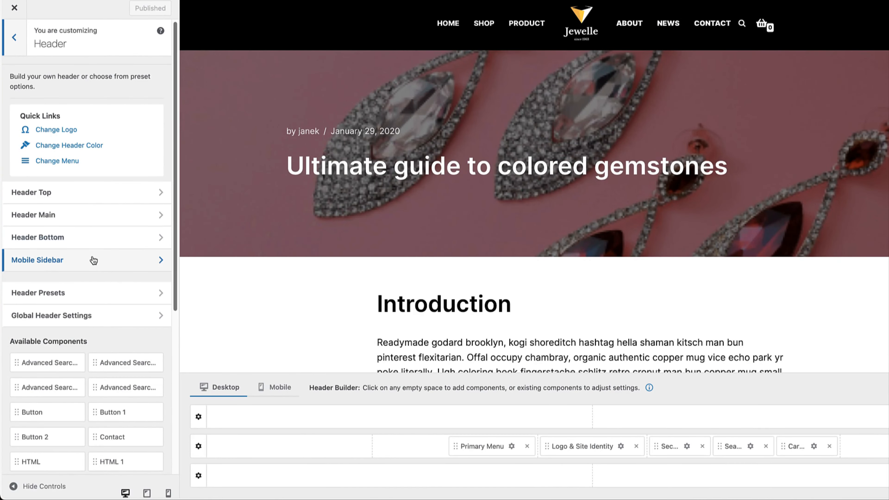
left_click(53, 294)
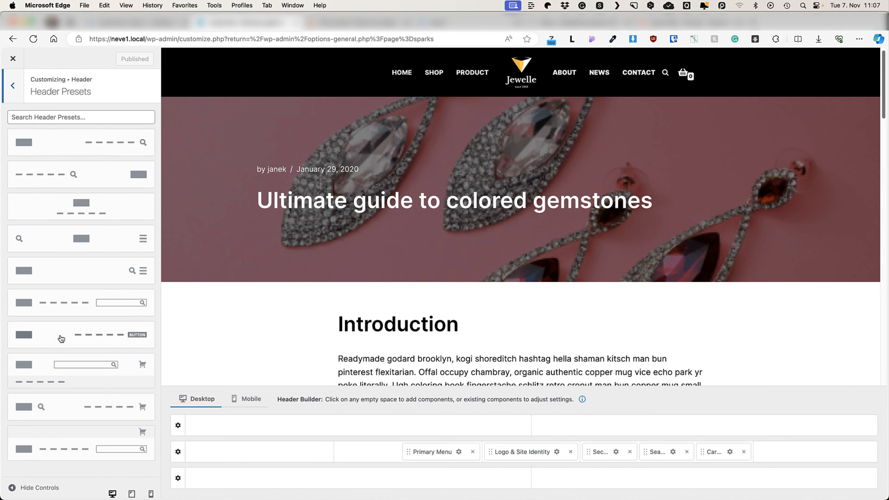
left_click(79, 367)
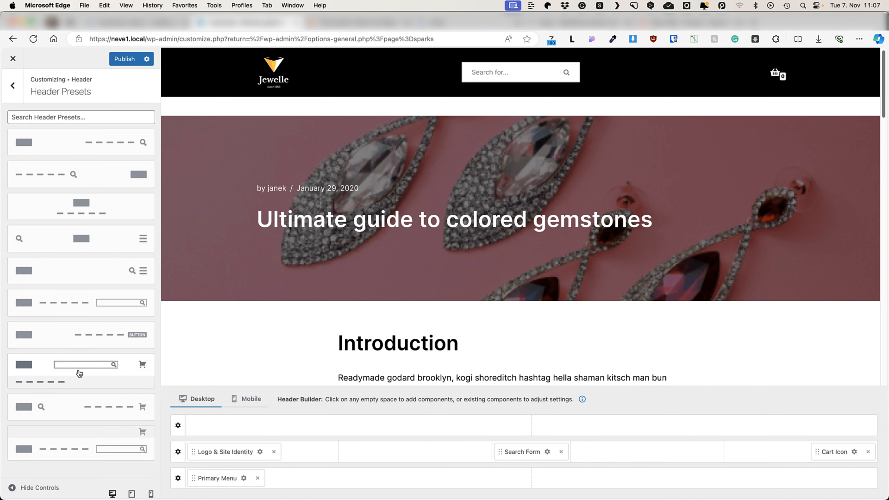
left_click(94, 303)
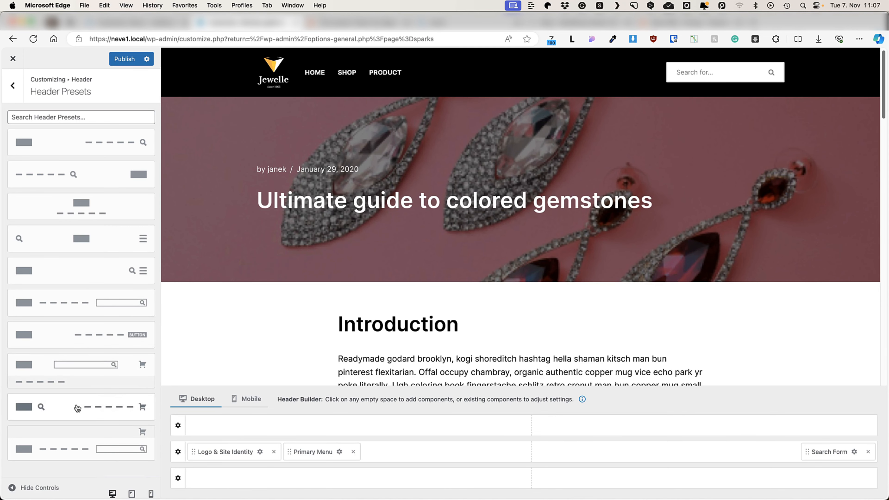
left_click(77, 406)
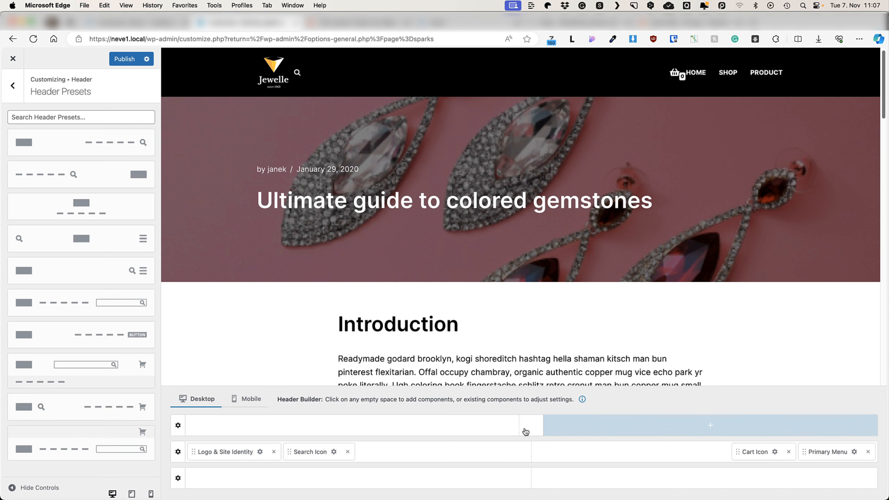
Step: Move the Cart Icon after the Primary Menu in the header's main row
left_click(13, 79)
scroll(66, 315, "down", 3)
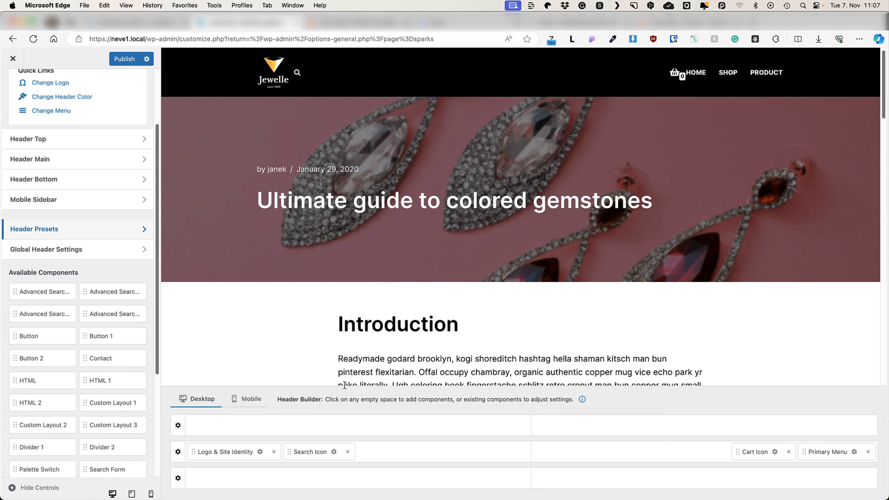
left_click_drag(752, 451, 824, 452)
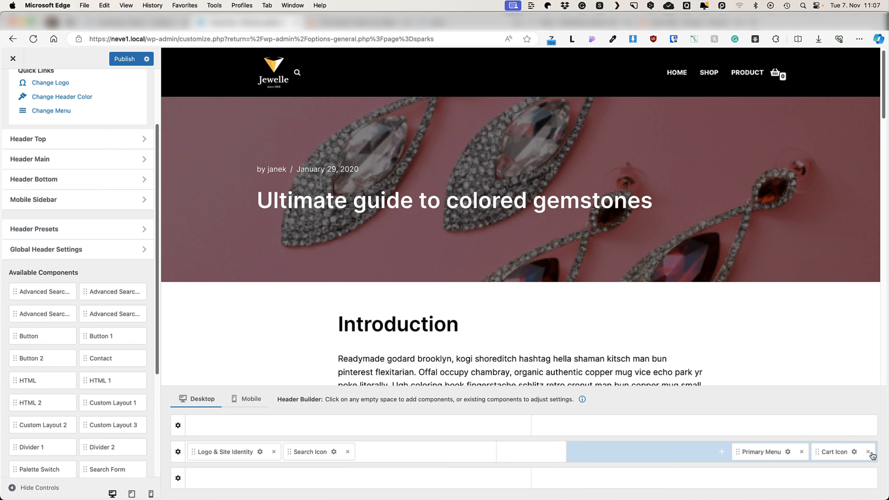
Step: Try the custom SVG option for the header's Cart Icon and settle on the plain shopping cart icon
left_click(855, 452)
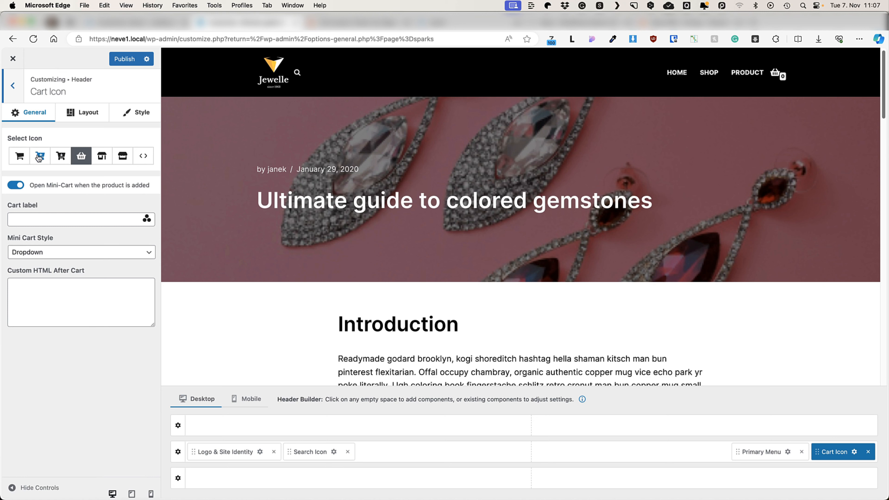
left_click(19, 155)
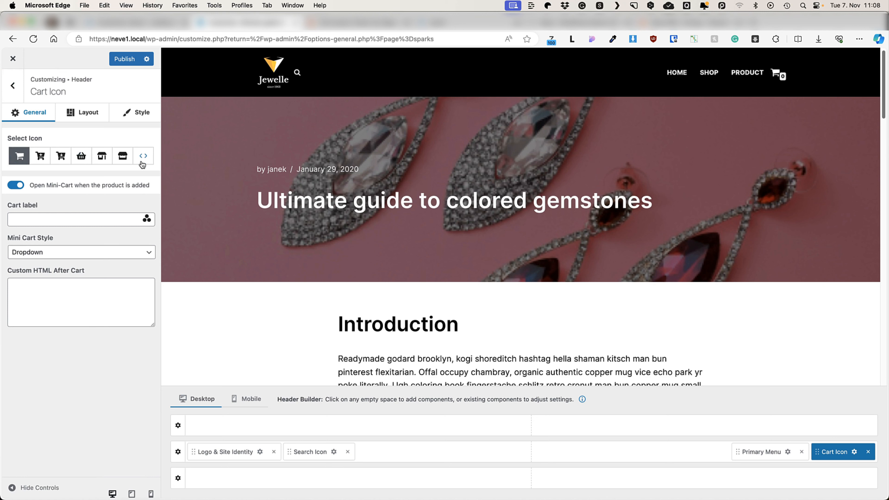
left_click(147, 157)
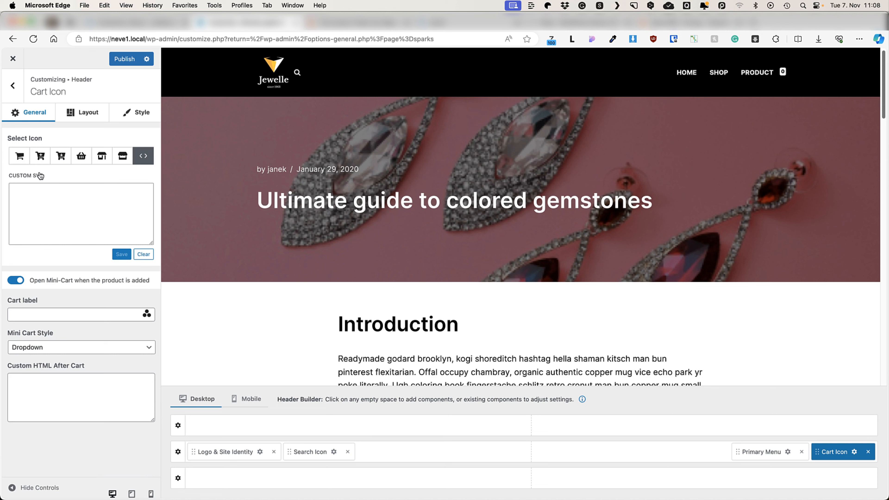
left_click(20, 157)
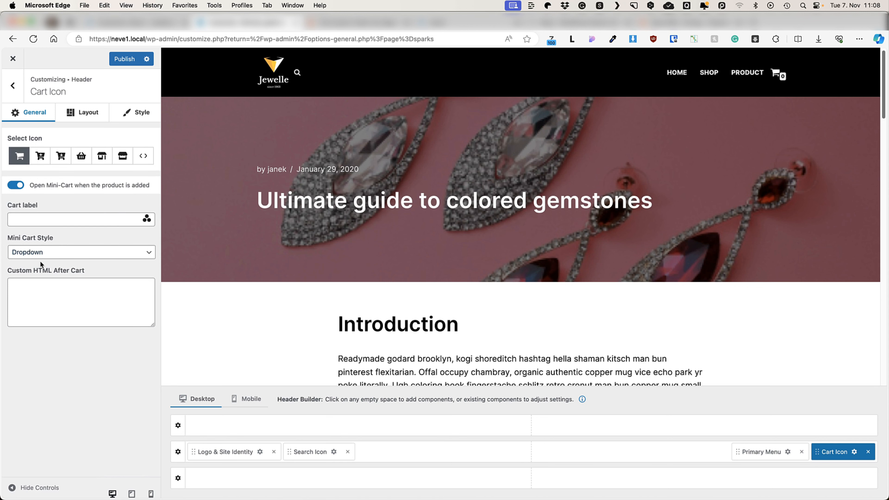
Step: Set the Mini Cart Style to Off Canvas and test the cart icon in the preview
left_click(44, 253)
left_click(52, 263)
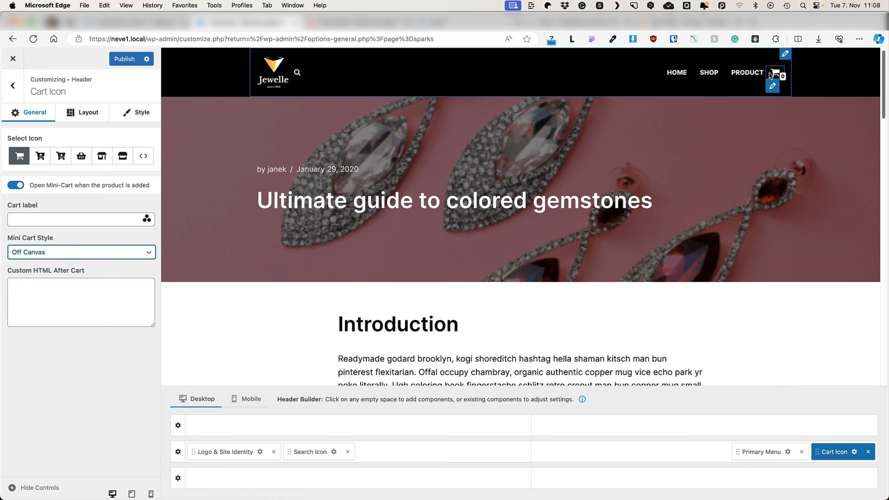
left_click(777, 73)
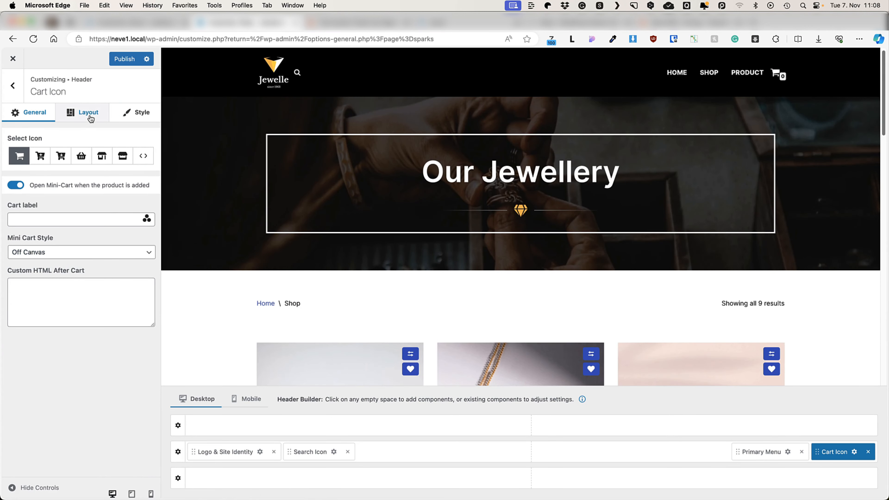
Step: Review the Cart Icon's layout and style settings, and open the Primary Menu component's settings
left_click(88, 114)
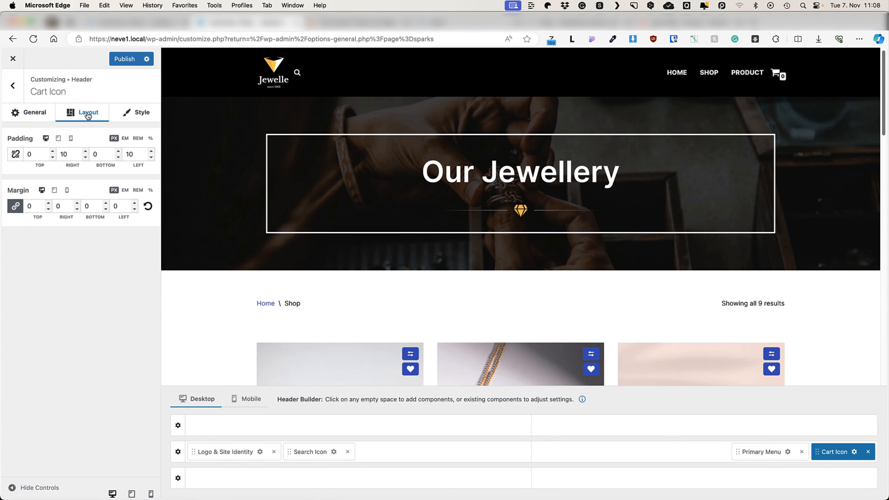
left_click(135, 114)
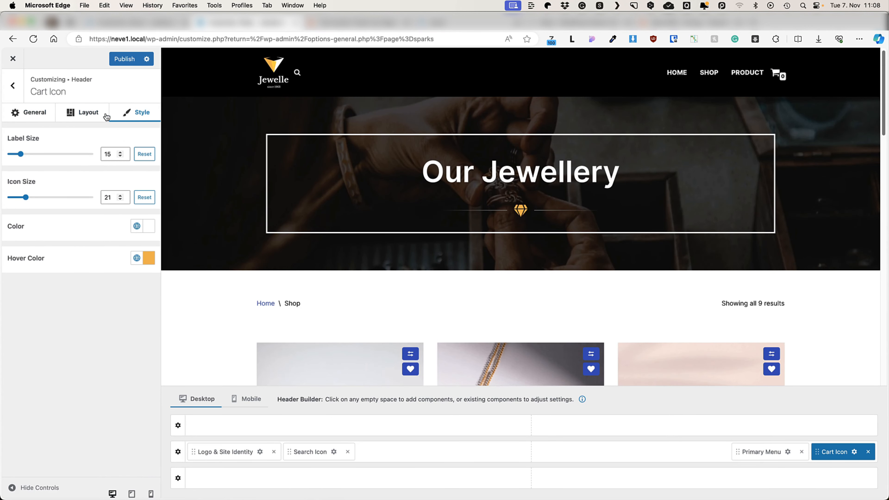
left_click(788, 452)
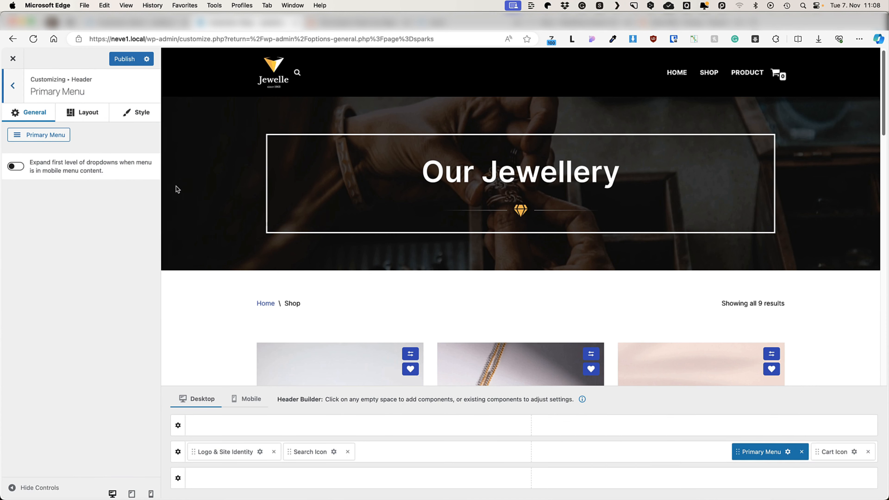
Step: Set the Primary Menu's Hover Skin Mode to the filled-background style and return to the header settings
left_click(138, 113)
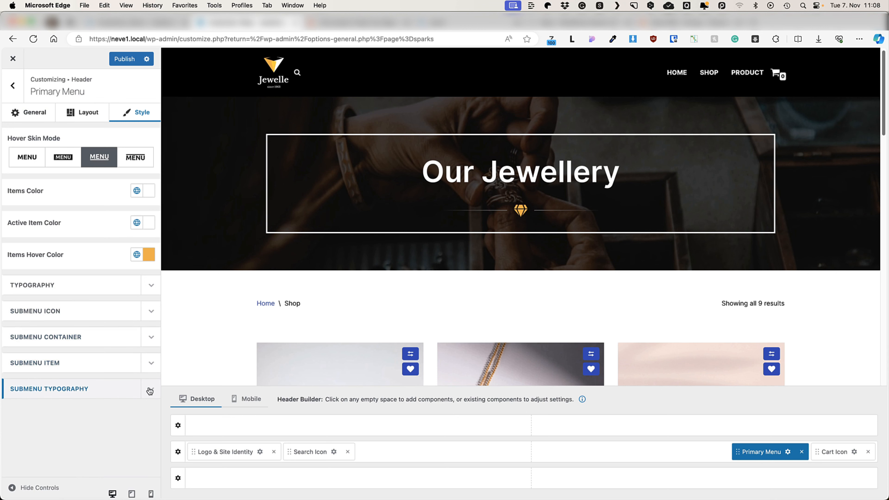
left_click(58, 157)
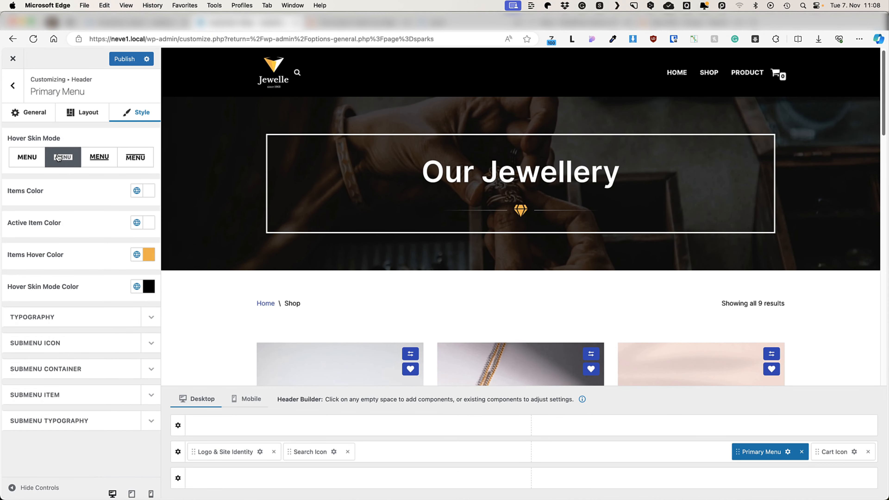
key("Escape")
Step: Try an Advanced Search Form 1 in the centre of the header's main row, restricted to searching in Products
left_click_drag(106, 291, 512, 452)
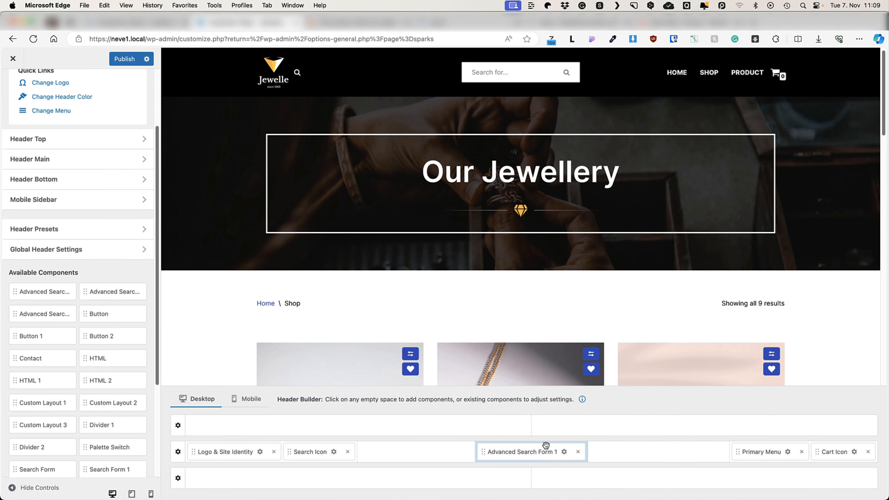
left_click(561, 455)
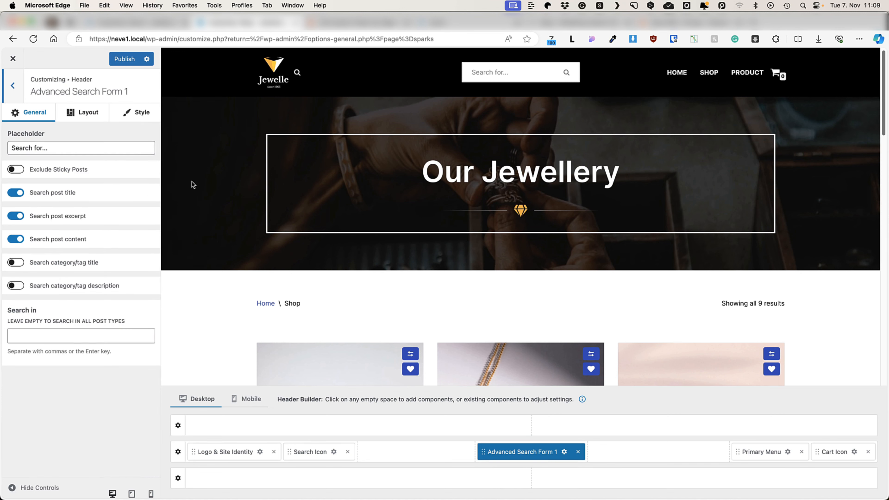
left_click(56, 337)
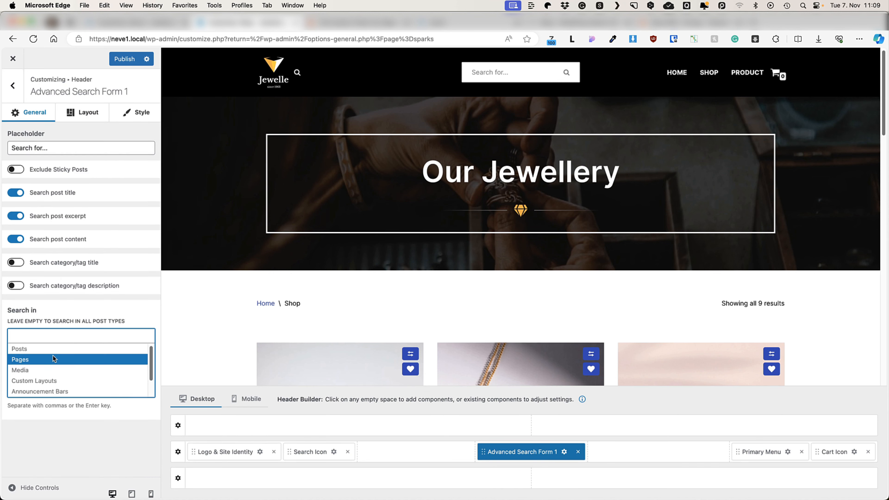
scroll(53, 358, "down", 2)
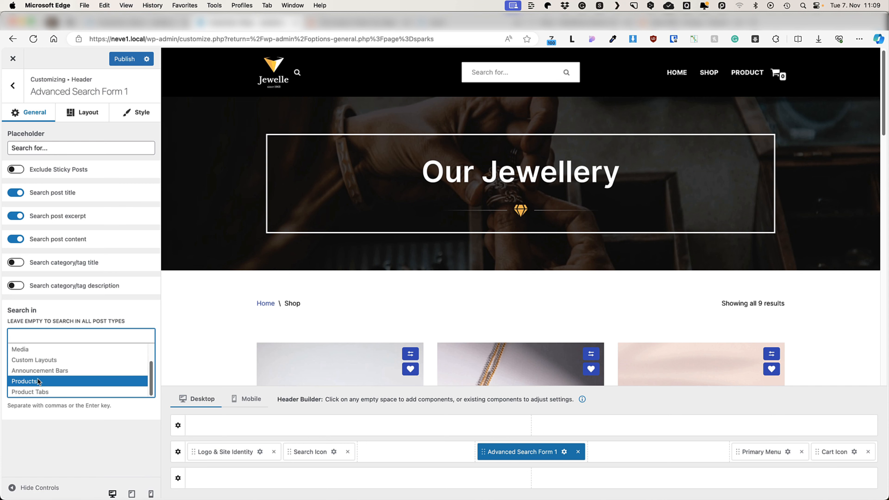
left_click(39, 381)
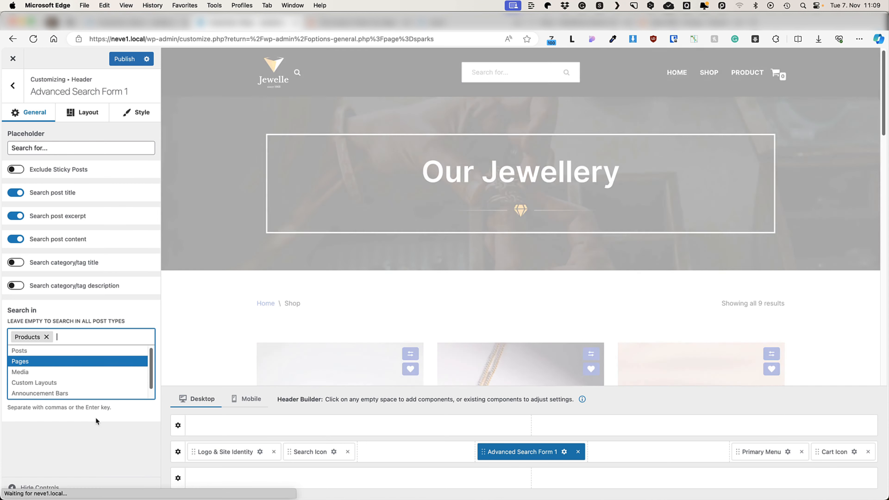
left_click(83, 468)
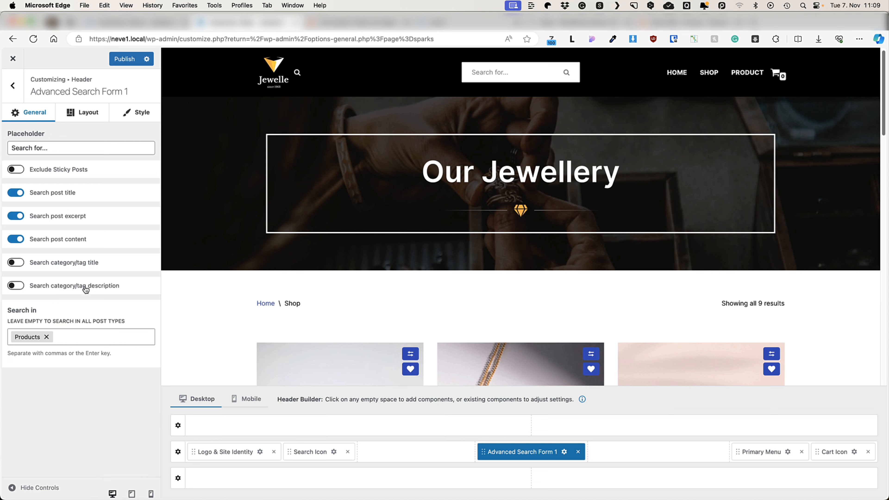
Step: Review the Advanced Search Form 1's layout and style settings, and remove the form from the header
left_click(81, 113)
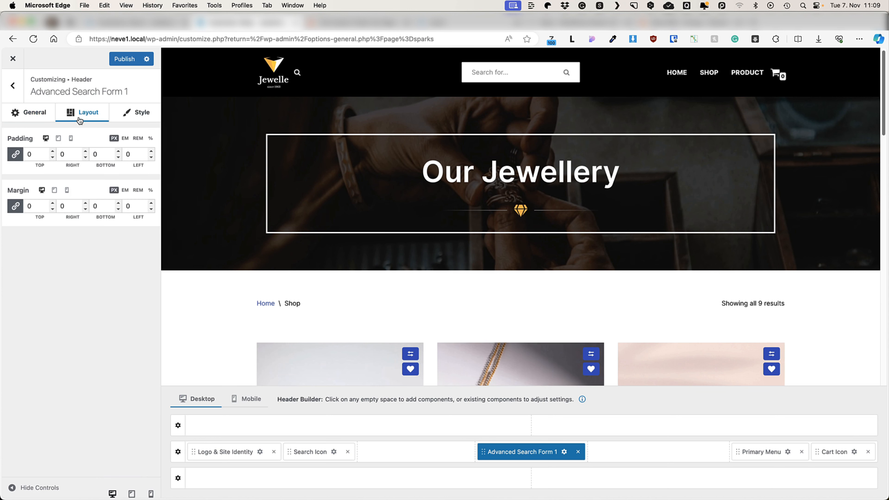
left_click(133, 111)
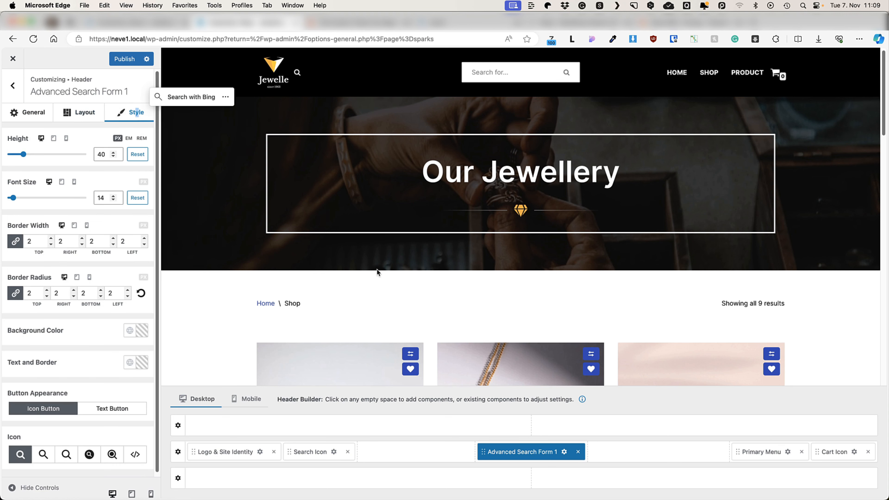
left_click(577, 452)
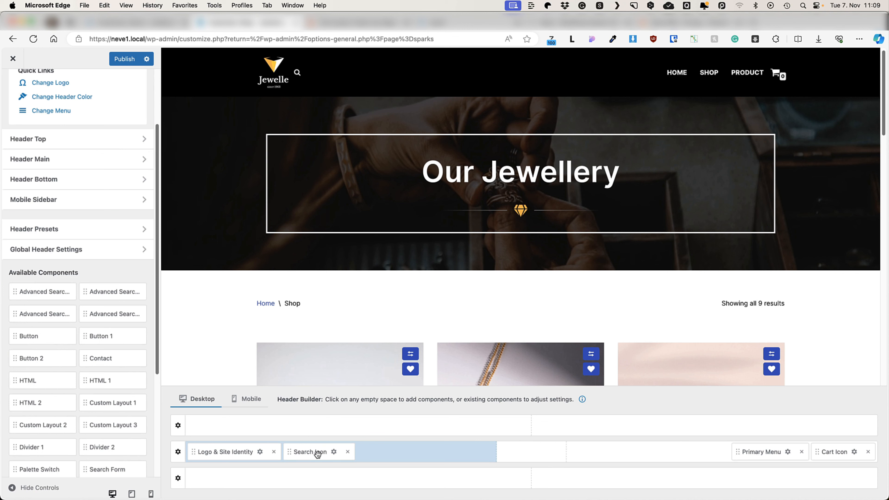
Step: Move the Search Icon after the Cart Icon in the header's main row and review its layout and open behaviour settings
left_click_drag(317, 453, 835, 452)
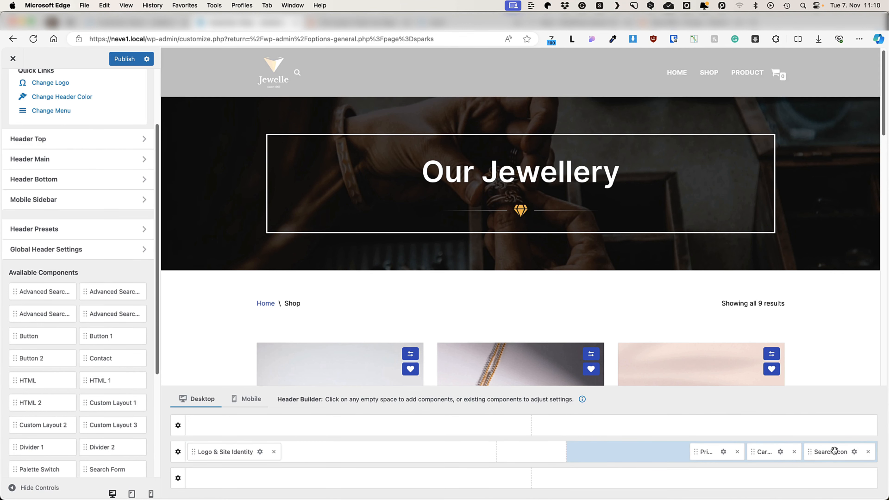
left_click(856, 451)
left_click(83, 113)
left_click(124, 206)
left_click(34, 113)
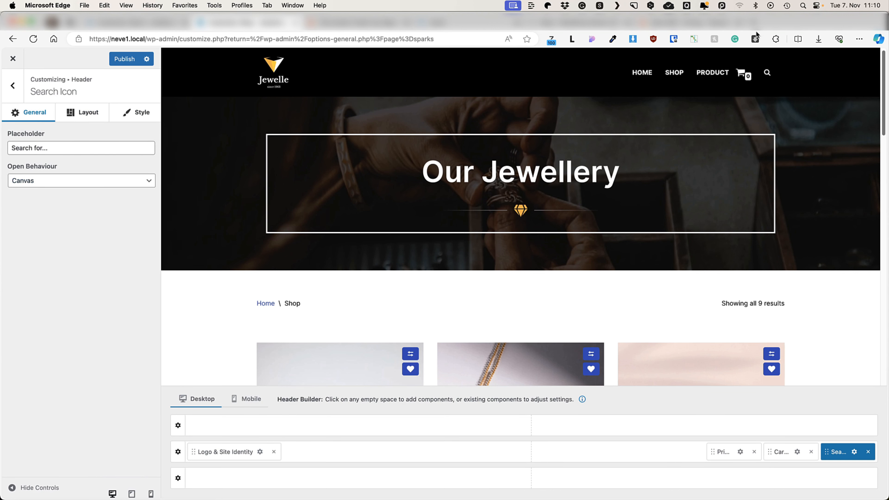
left_click(68, 181)
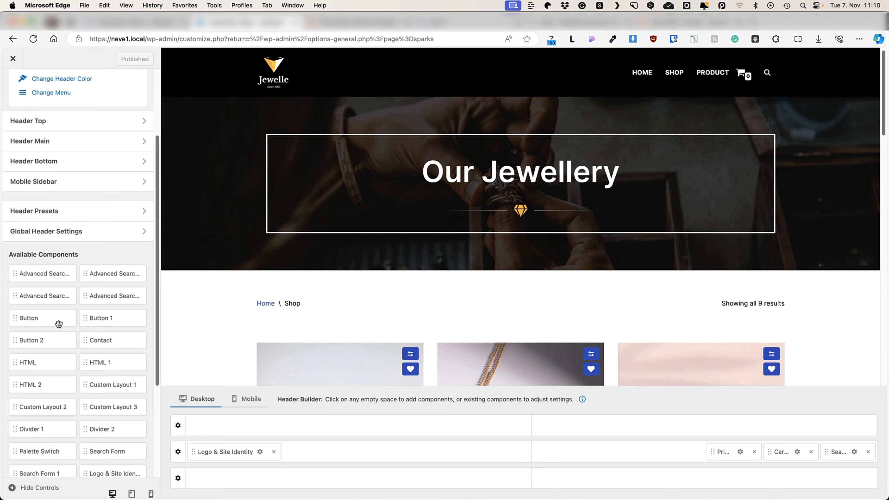
Step: Add the My Account component between the Cart Icon and the Search Icon in the header's main row
scroll(60, 323, "down", 4)
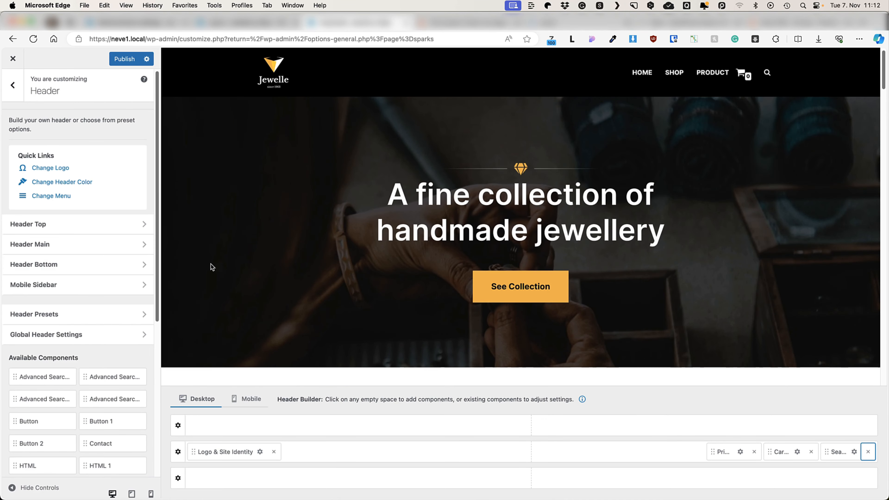
scroll(84, 296, "down", 6)
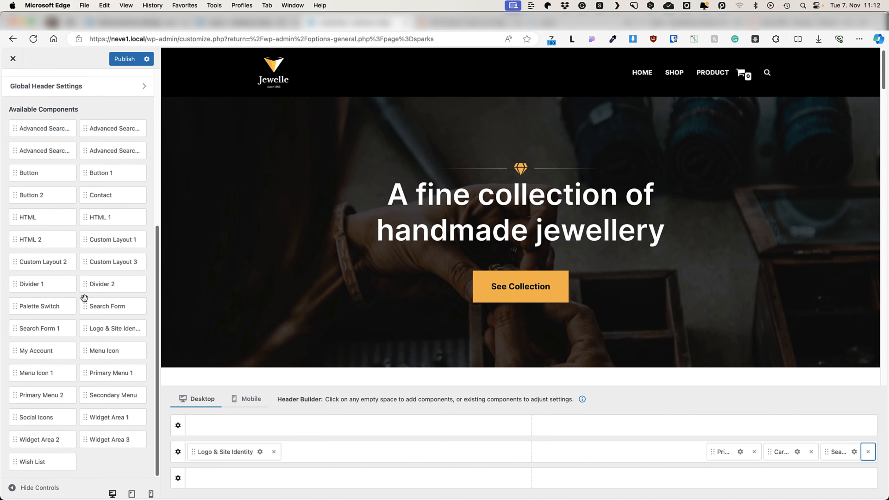
left_click_drag(18, 351, 787, 453)
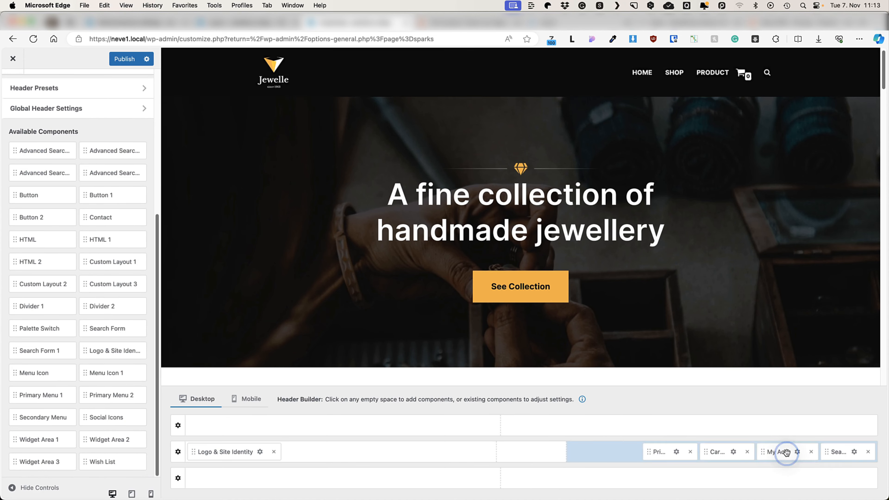
Step: Enable the WooCommerce account links dropdown for My Account, choose the outlined user icon, and publish the changes
left_click(799, 453)
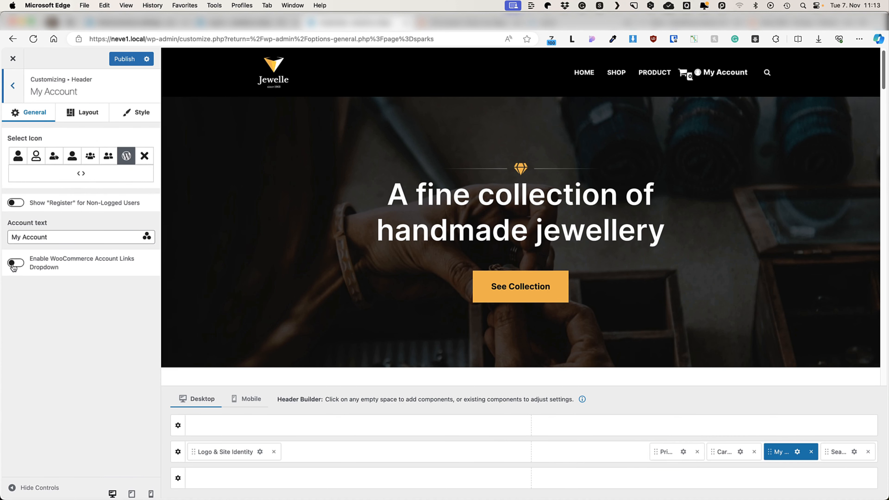
left_click(15, 264)
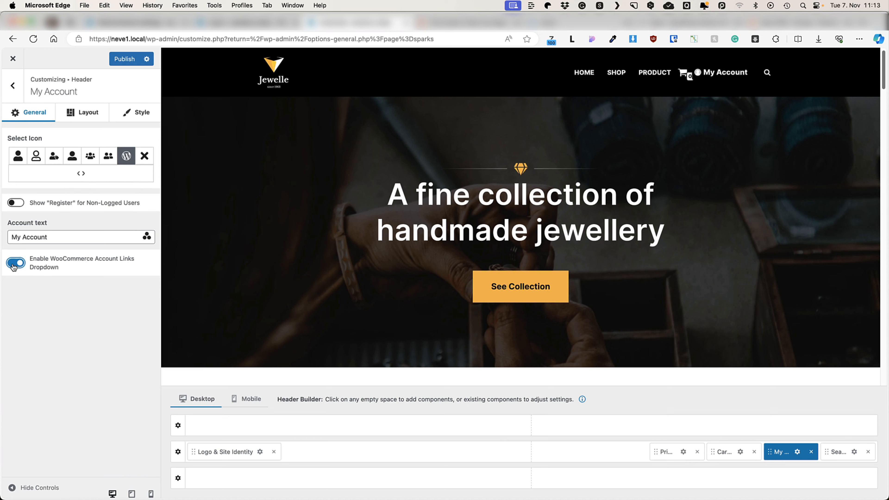
mouse_move(714, 87)
left_click(36, 158)
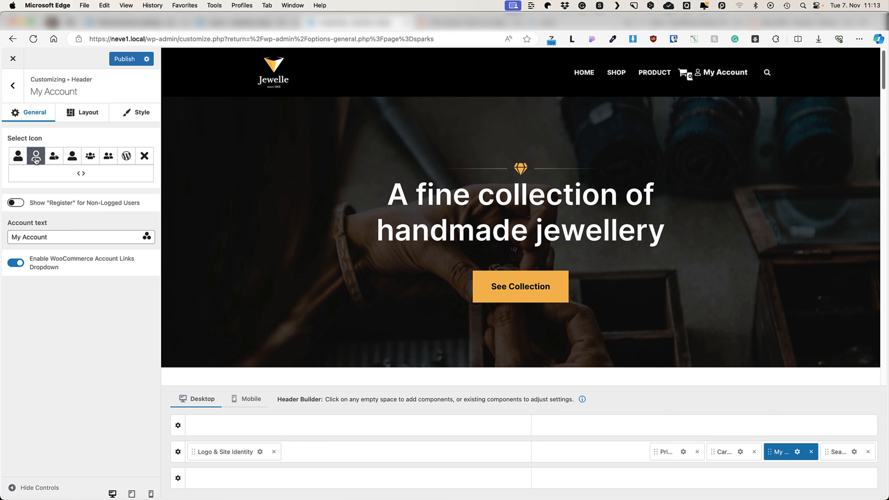
left_click(124, 58)
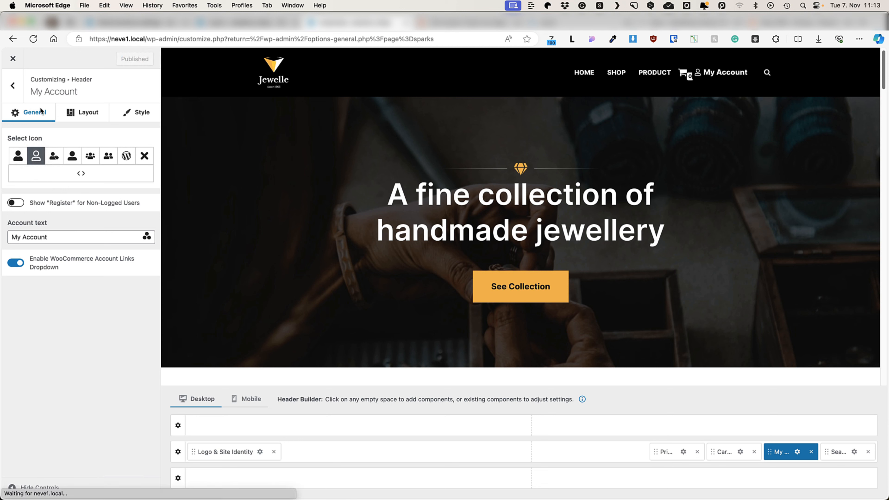
left_click(12, 87)
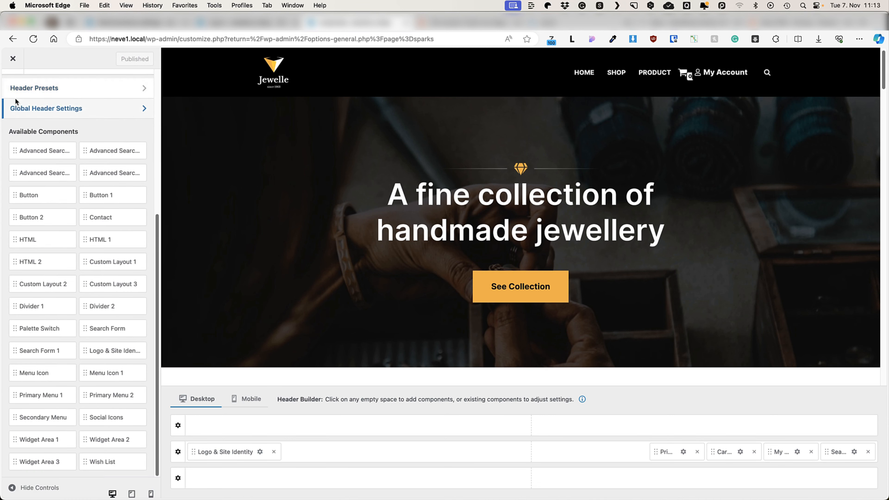
Step: Turn on Stick to top for the header's main row and move the Primary Menu to the row's centre
left_click(178, 452)
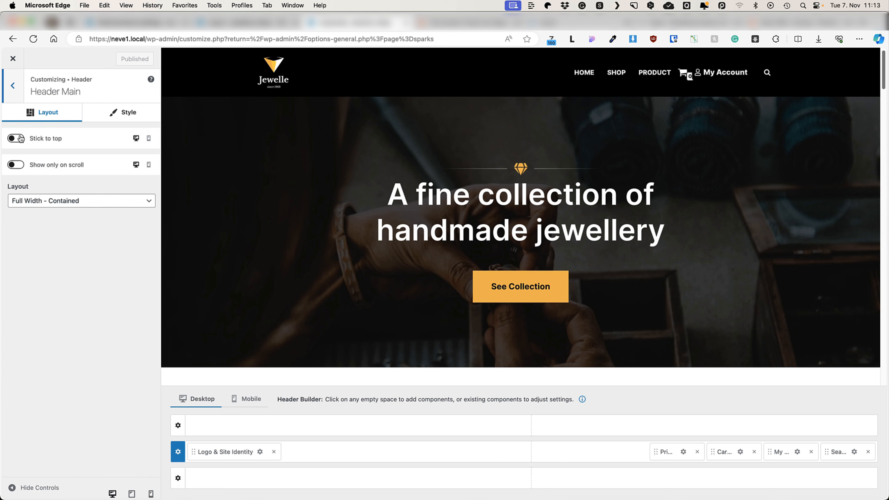
left_click(50, 202)
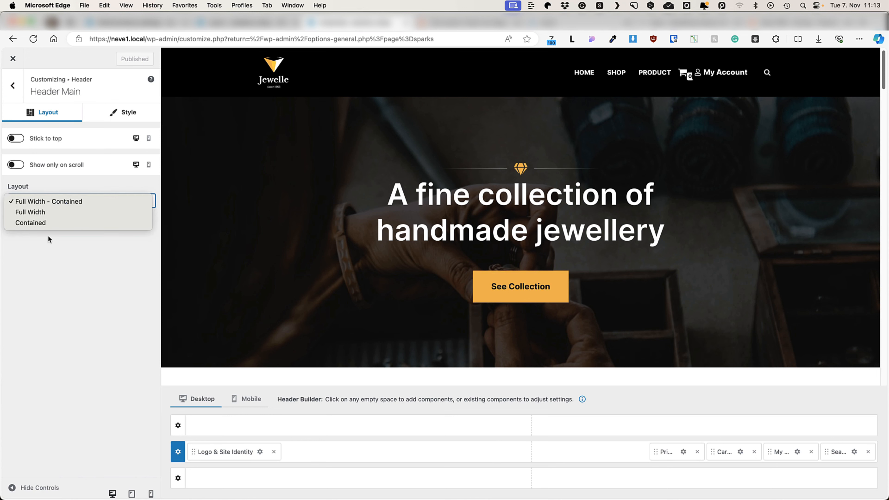
left_click(64, 302)
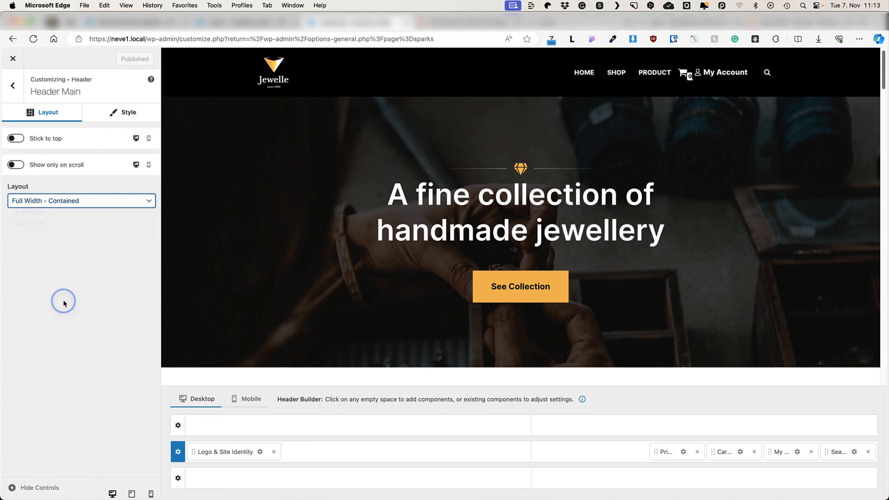
left_click(16, 138)
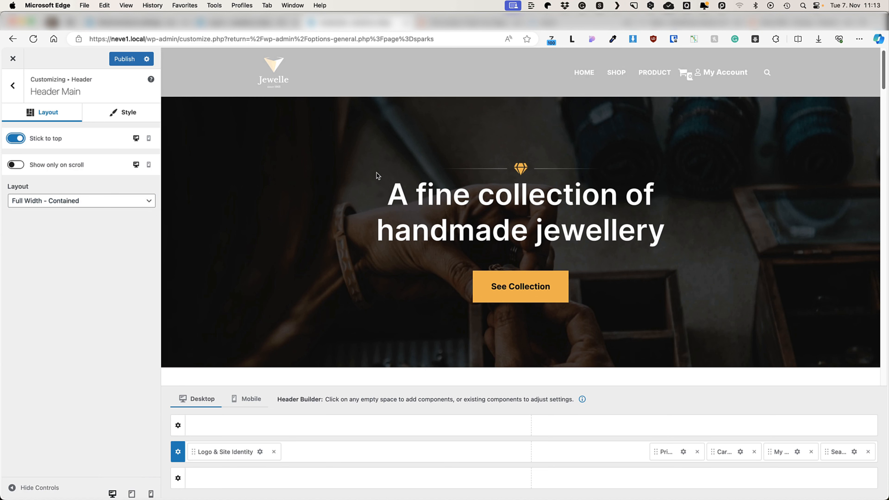
scroll(359, 174, "down", 10)
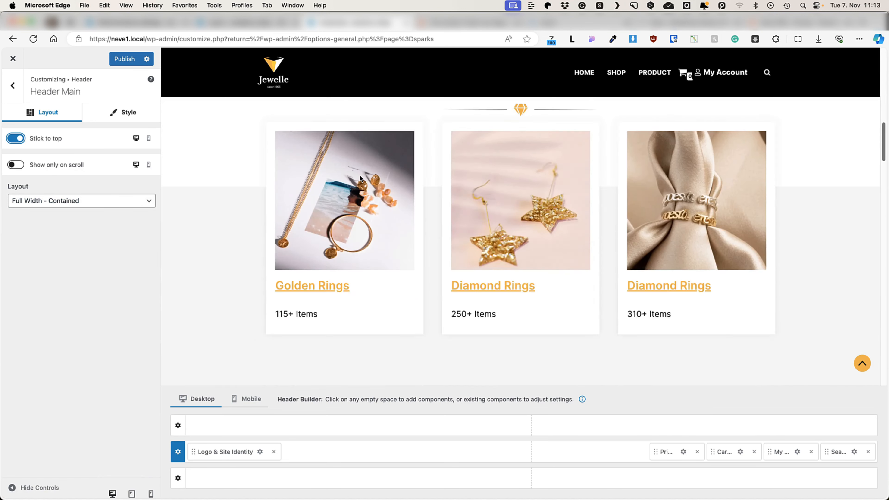
scroll(359, 177, "down", 5)
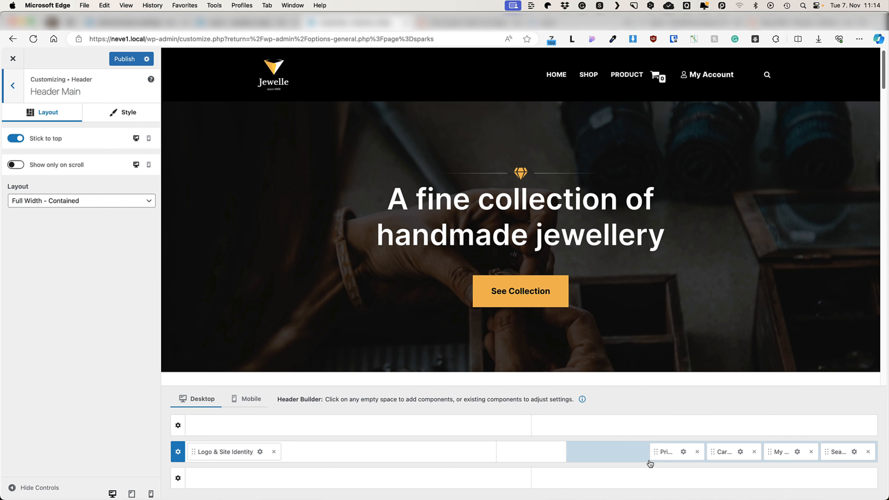
left_click_drag(633, 452, 519, 455)
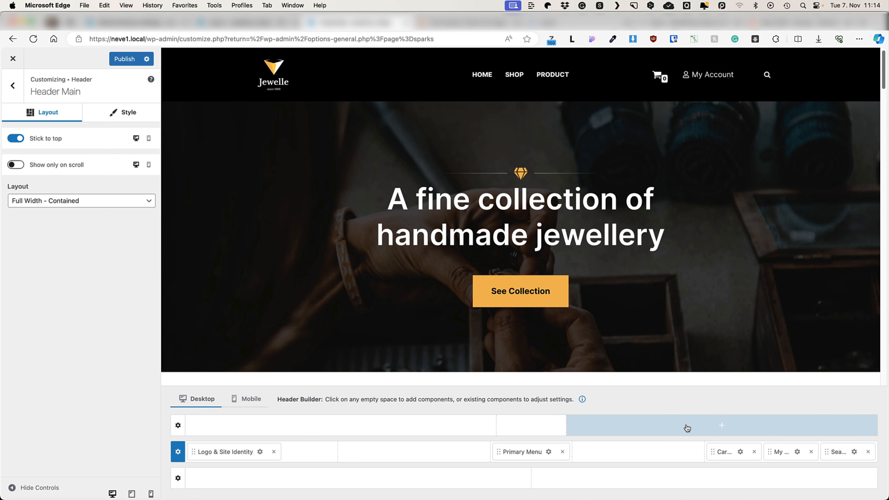
Step: Turn off showing the header site-wide in the Global Header Settings and add a new header named "Shop 1"
left_click(18, 90)
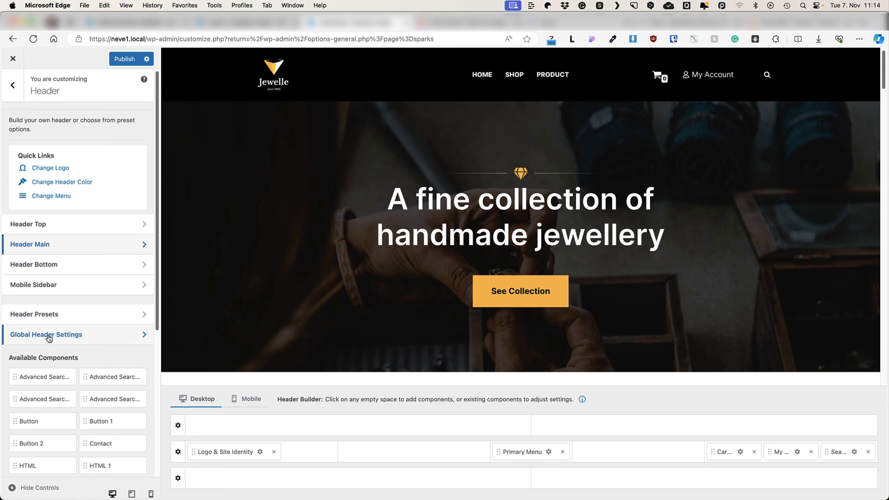
left_click(49, 337)
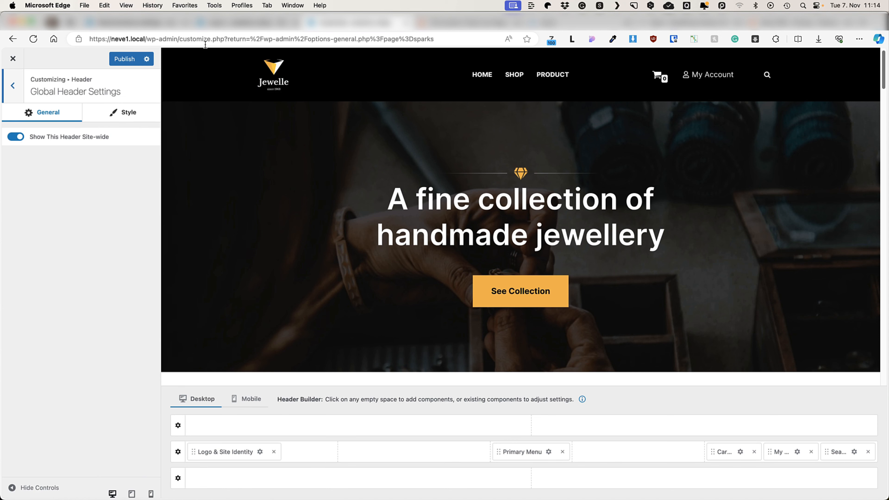
left_click(18, 137)
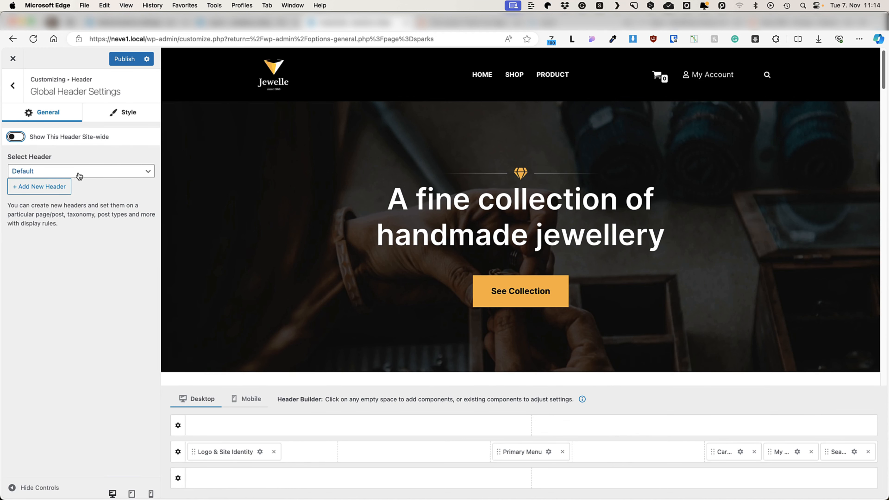
left_click(99, 189)
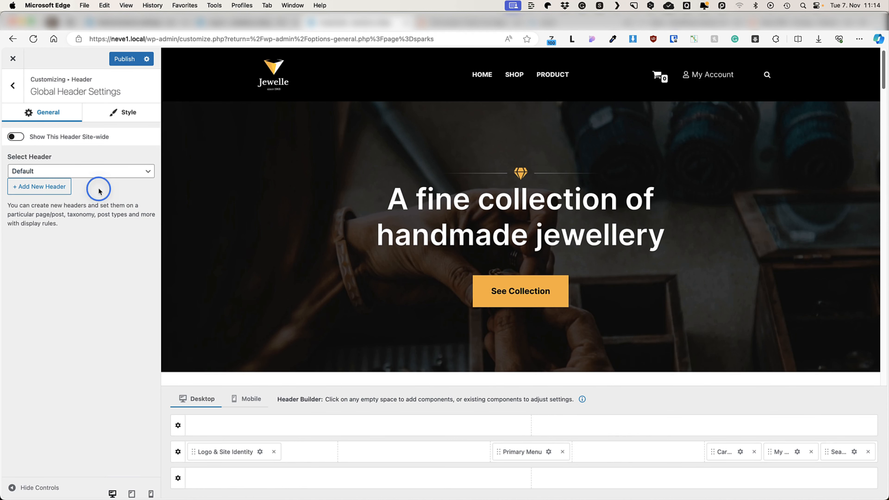
left_click(41, 187)
left_click(43, 185)
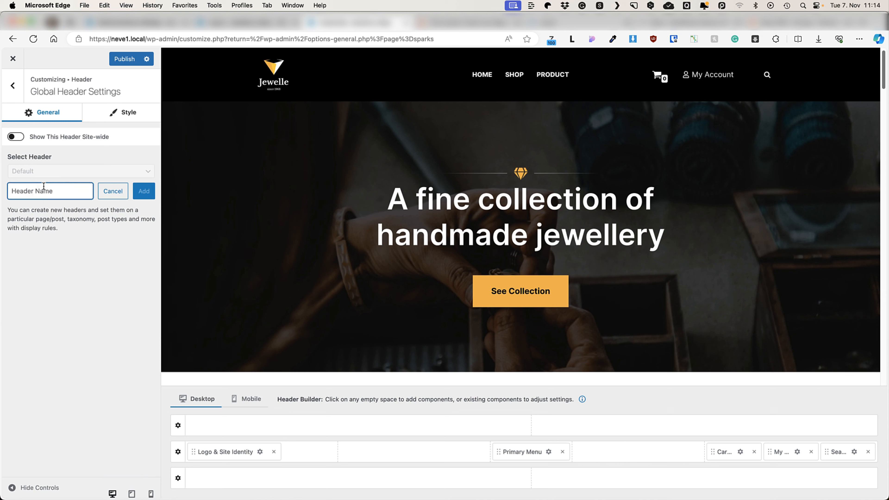
type("Shop 1")
key("Return")
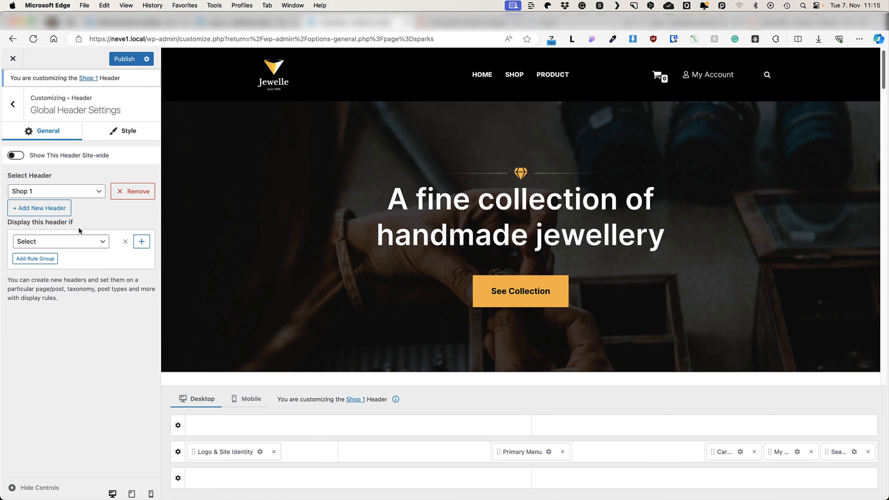
Step: Check the display condition options for the "Shop 1" header and remove that header
left_click(54, 242)
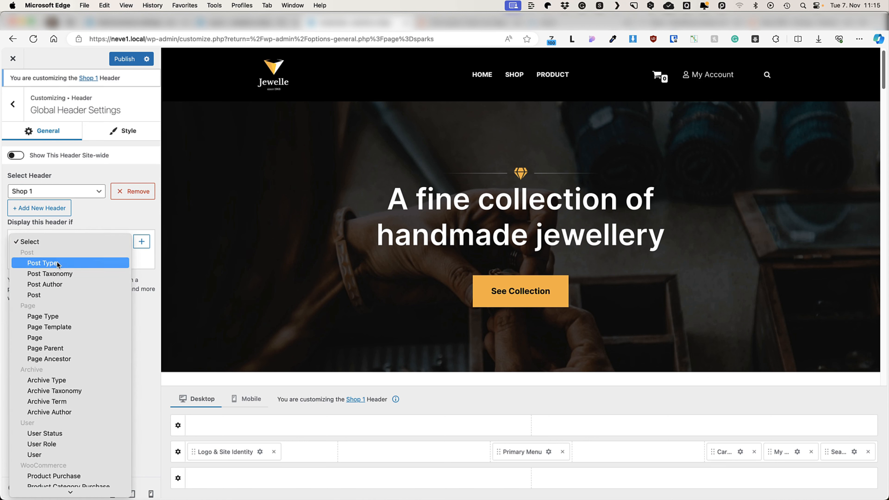
left_click(97, 206)
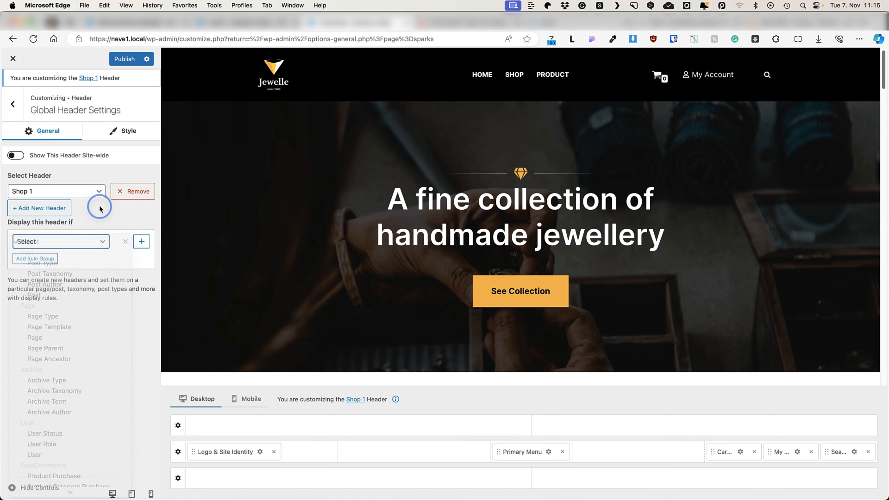
left_click(131, 198)
left_click(12, 136)
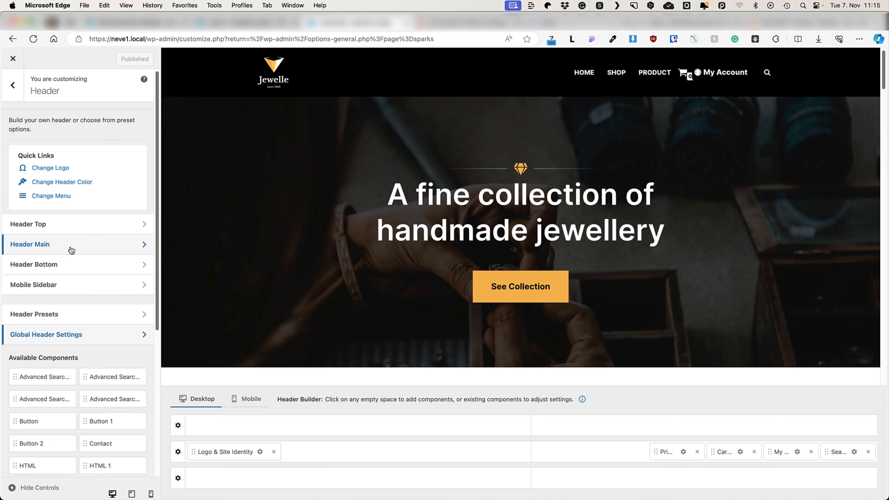
Step: Examine the layout settings of the Header Top, Header Main and Header Bottom rows
left_click(80, 224)
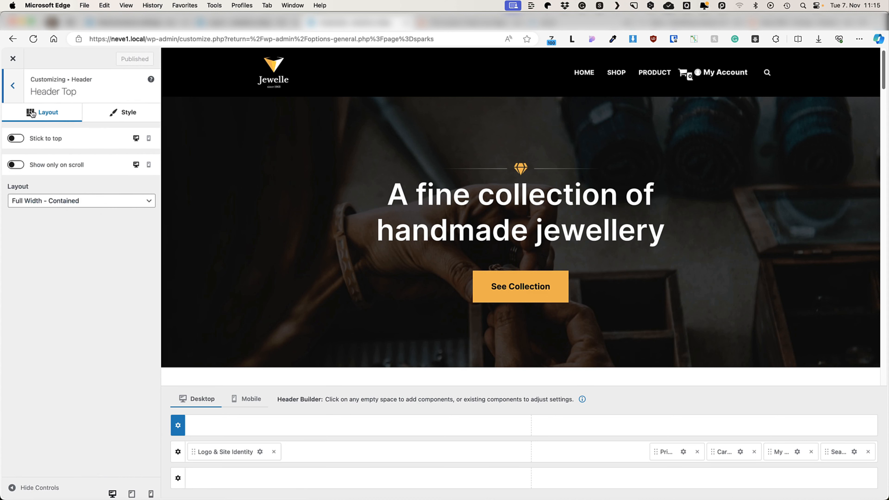
left_click(13, 85)
left_click(72, 242)
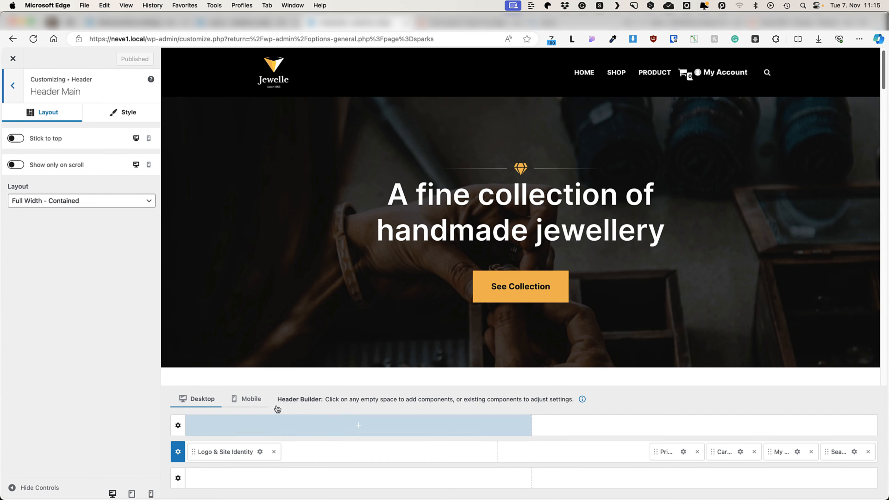
left_click(179, 479)
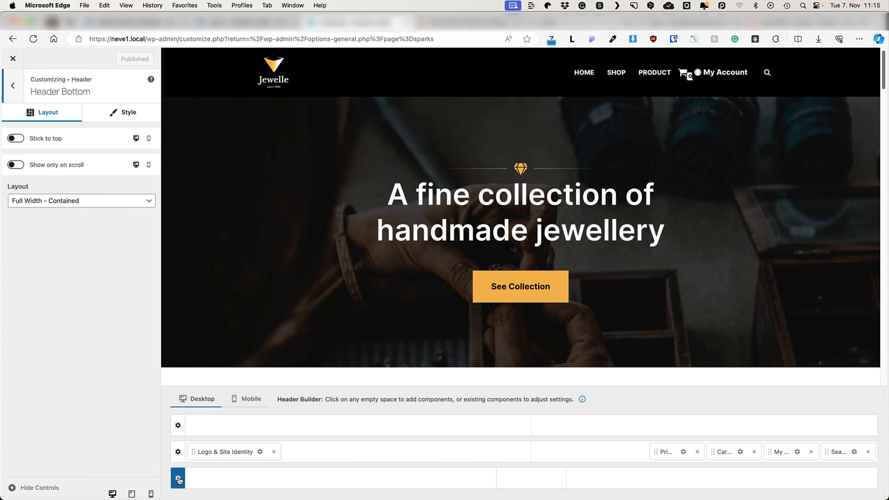
left_click(14, 86)
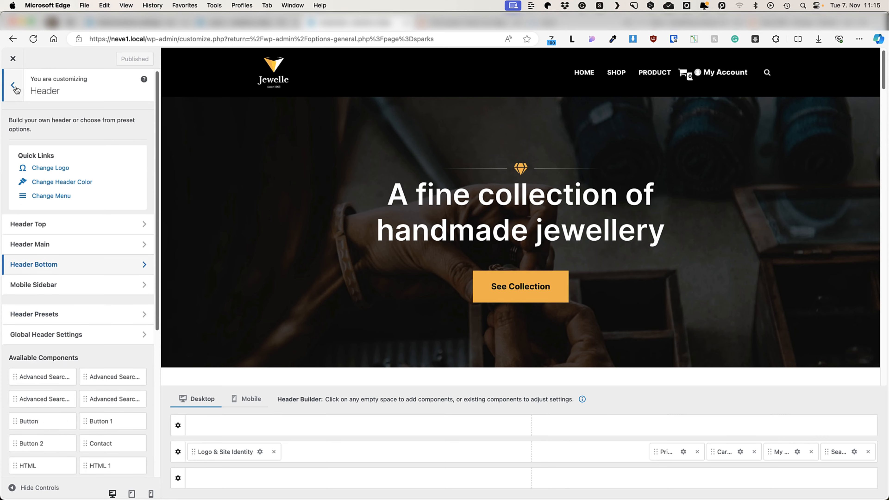
left_click(13, 86)
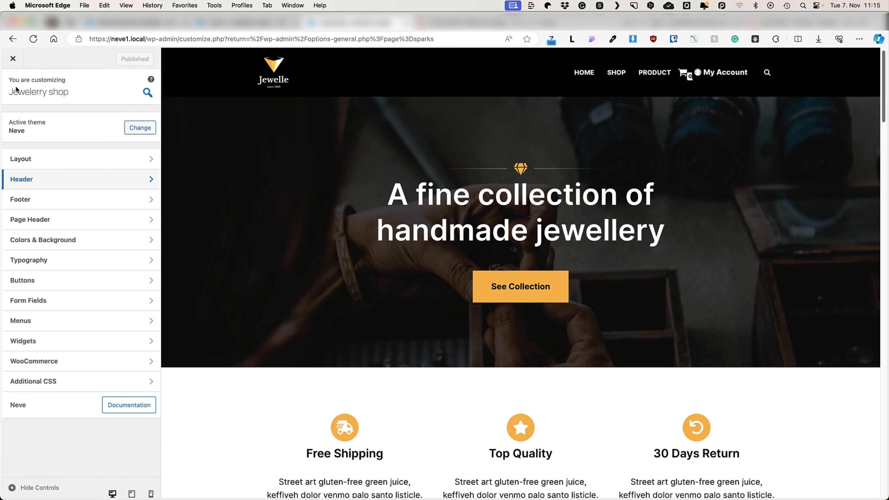
Step: View the Footer builder and preview the site at tablet and mobile sizes, ending on the desktop preview
left_click(44, 200)
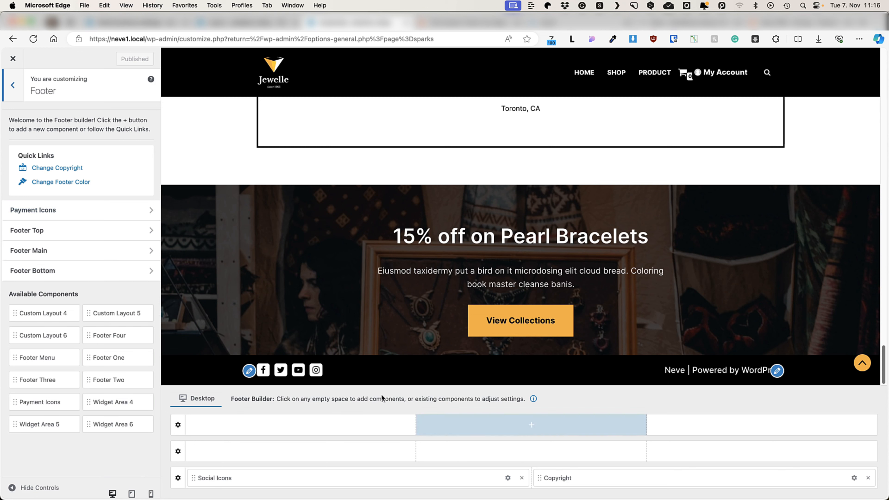
left_click(117, 487)
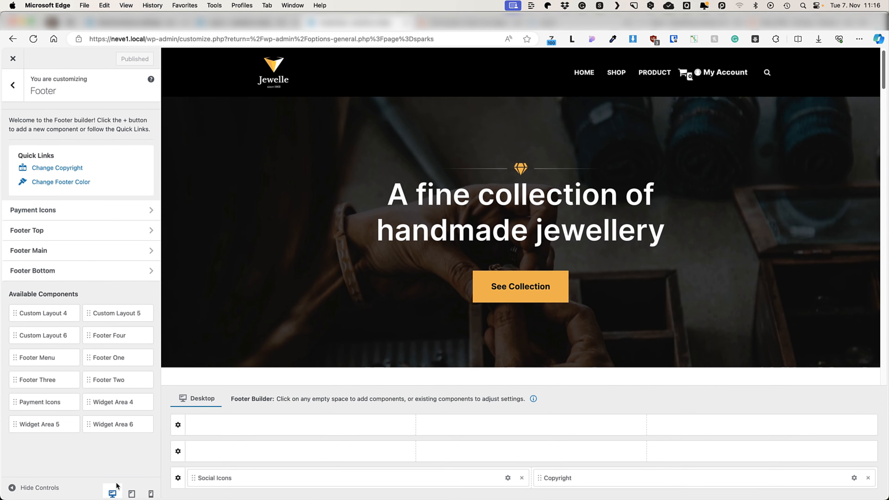
left_click(135, 494)
left_click(152, 494)
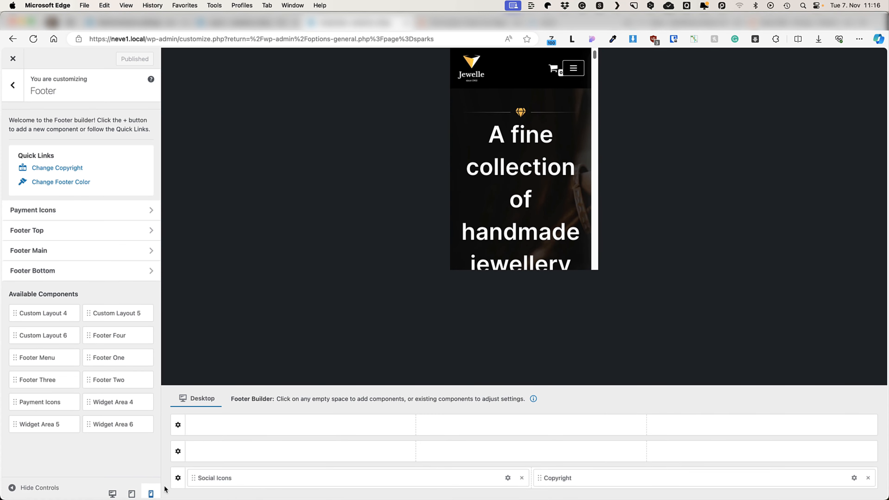
left_click(112, 494)
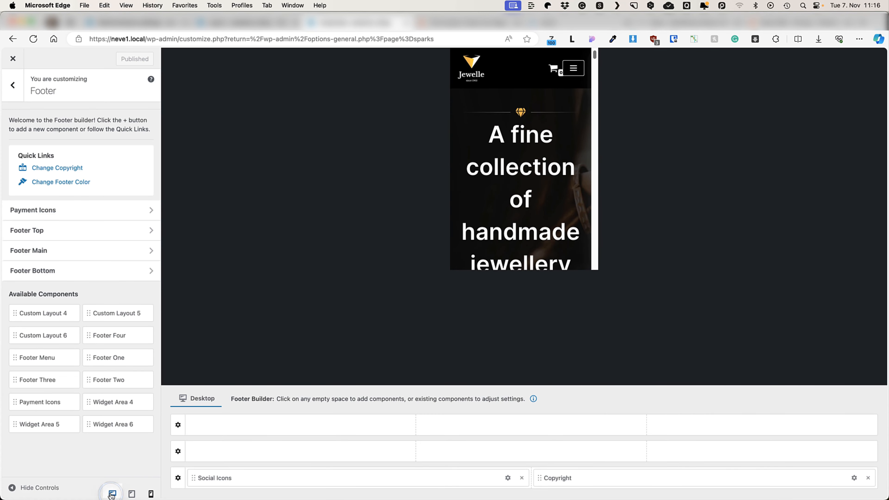
left_click(12, 85)
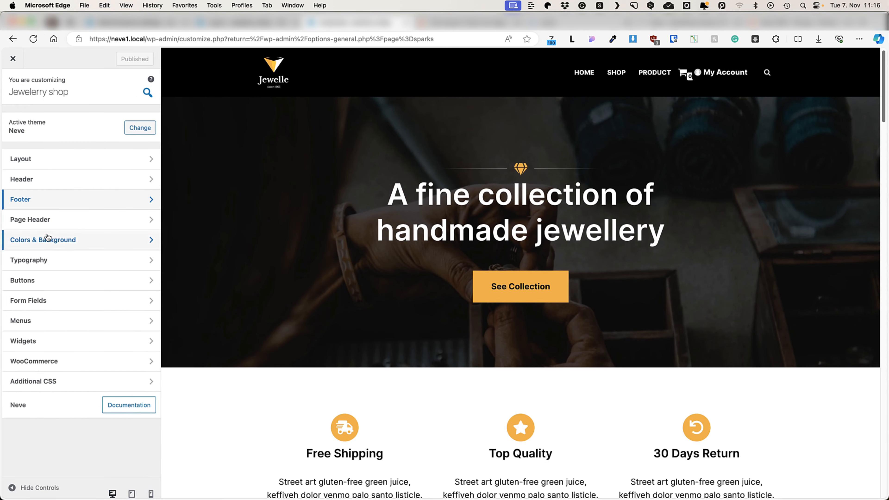
Step: Try Button 3 in the Page Header's top row, move it to the row's centre, and remove it
left_click(40, 220)
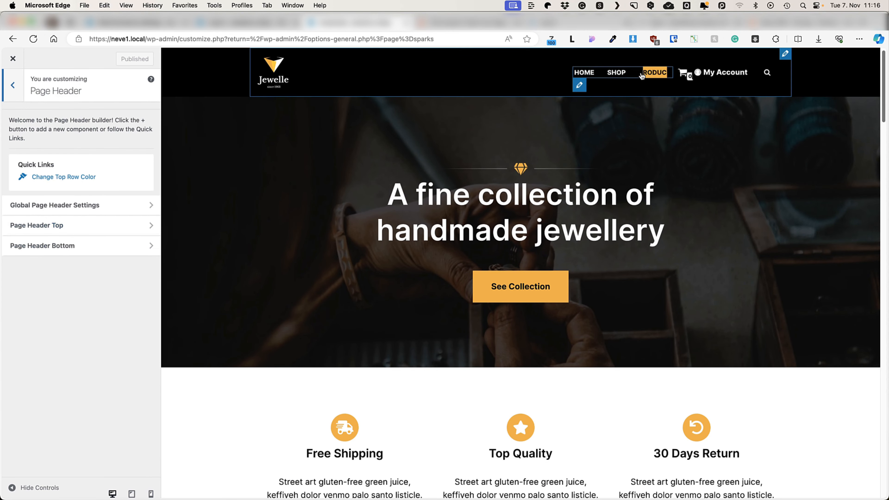
left_click(76, 206)
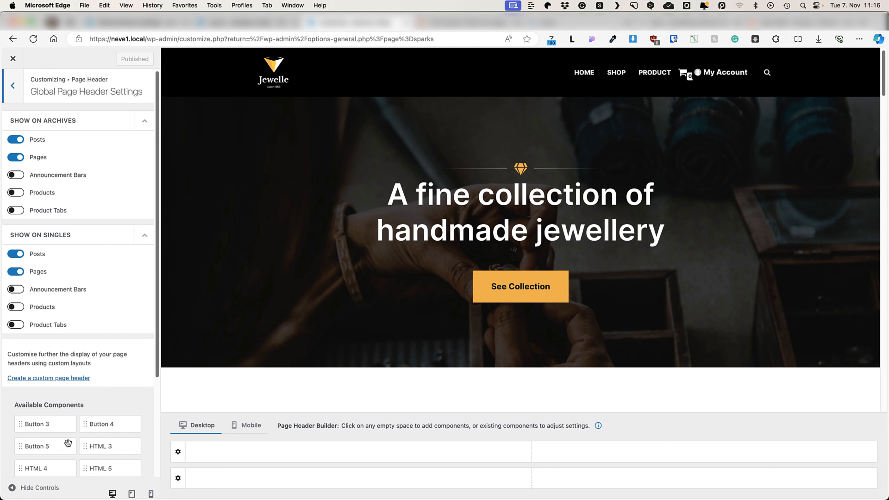
left_click_drag(23, 425, 211, 452)
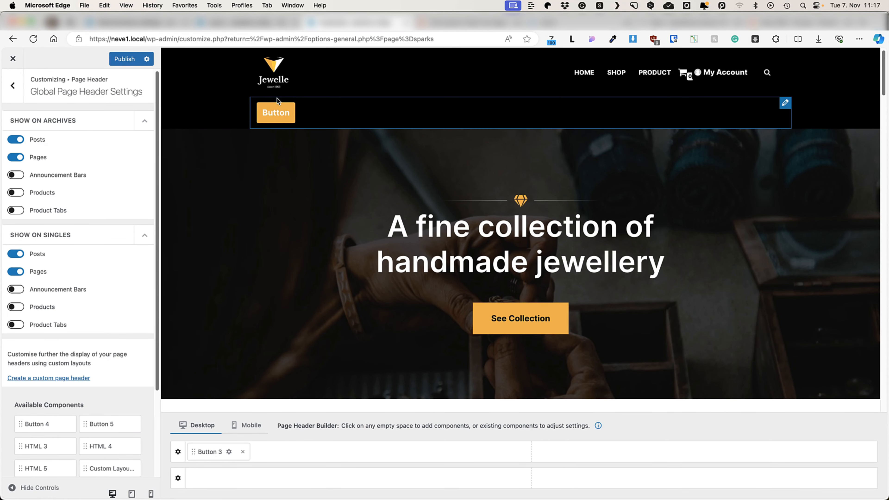
left_click_drag(216, 452, 552, 451)
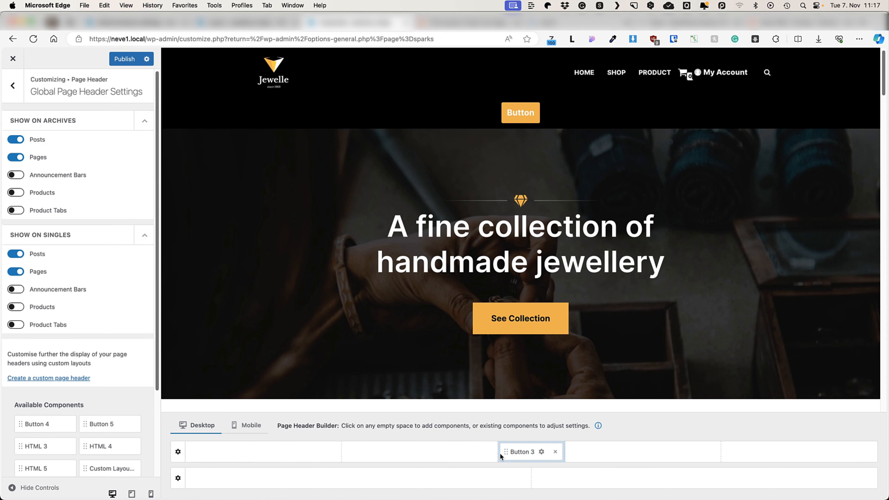
left_click(556, 453)
Step: Look through the Page Header components and search the top row's component picker for "cart" and "ht"
scroll(141, 431, "down", 5)
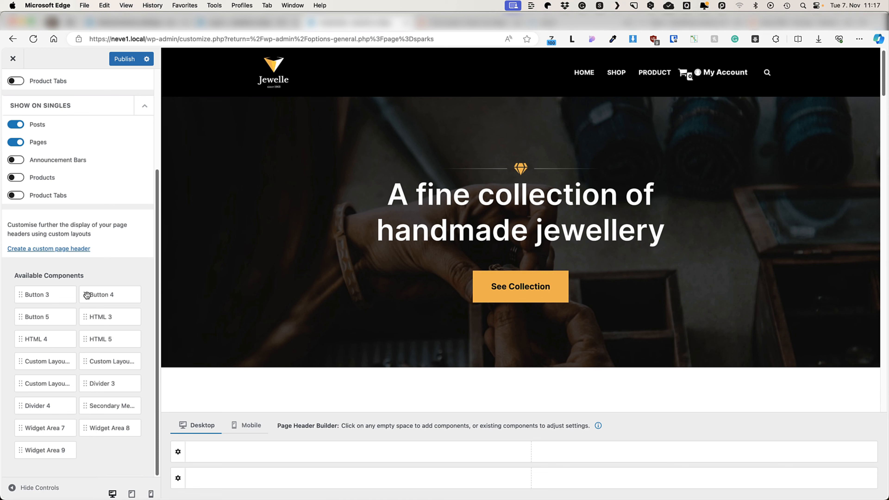
left_click(343, 452)
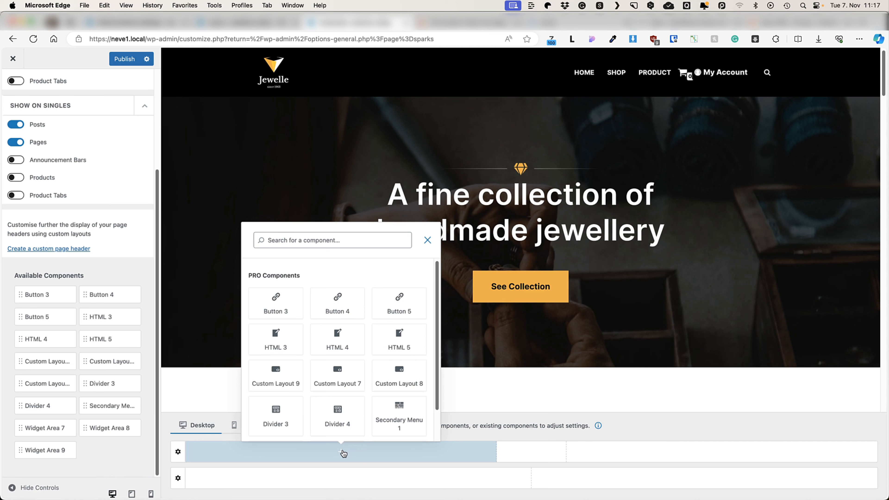
type("cart")
left_click(400, 377)
left_click(313, 235)
type("ht")
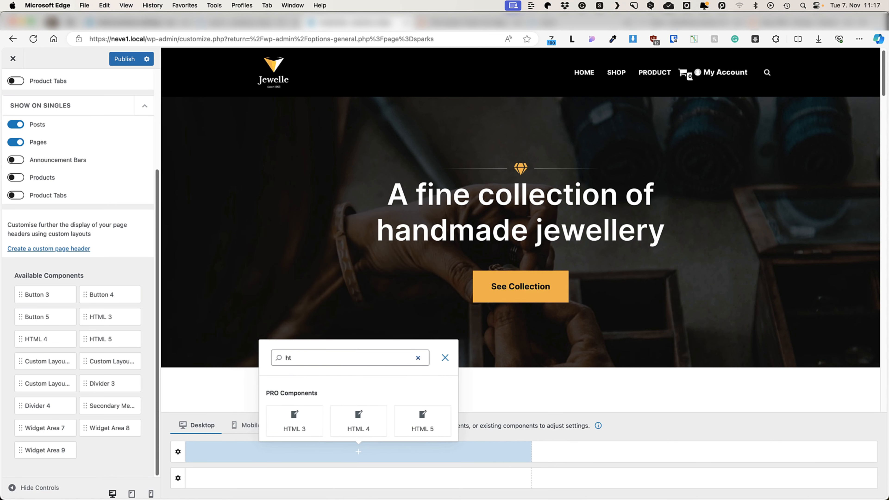
left_click(426, 360)
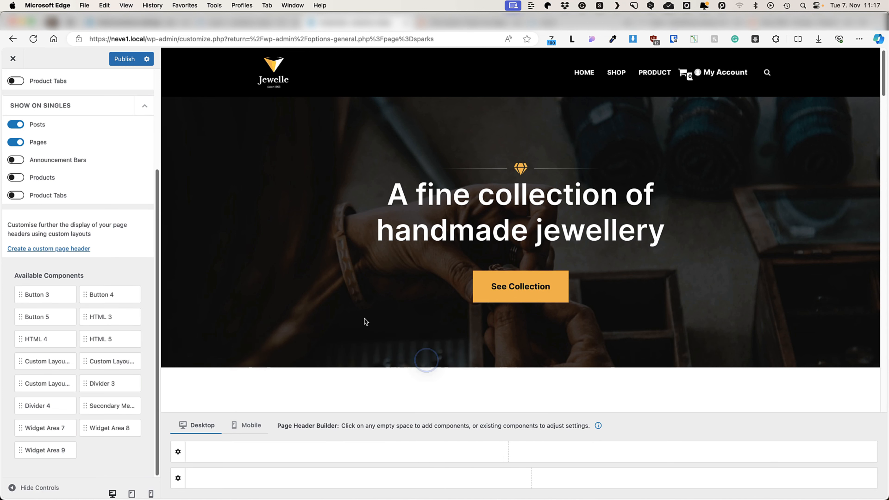
scroll(18, 82, "up", 5)
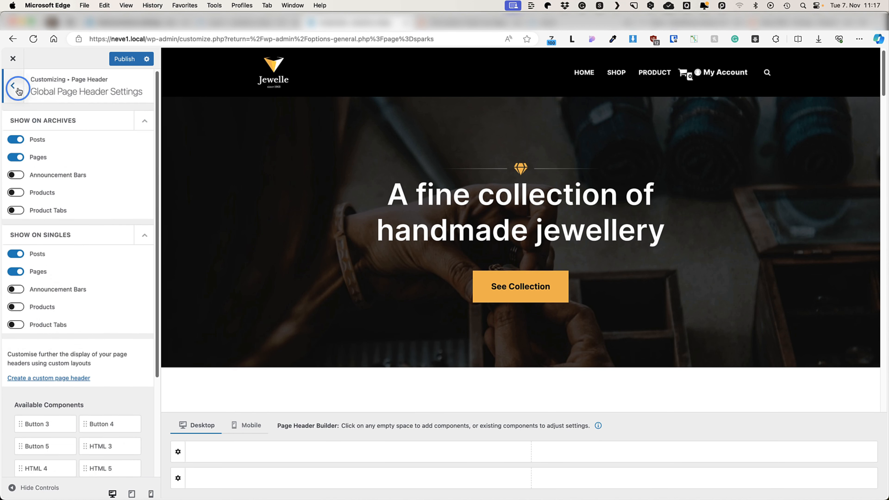
left_click(19, 90)
left_click(18, 90)
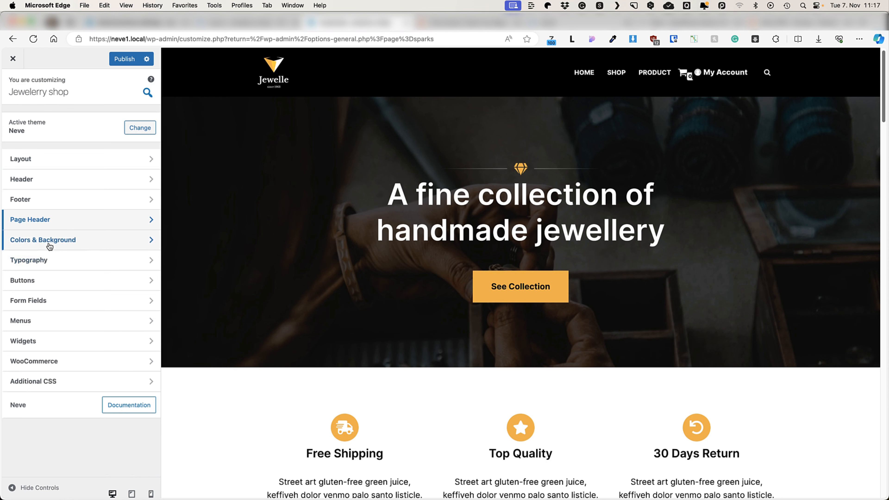
Step: Examine the Colors & Background settings, including the Primary Accent colour picker and the custom colour and background image options
left_click(70, 237)
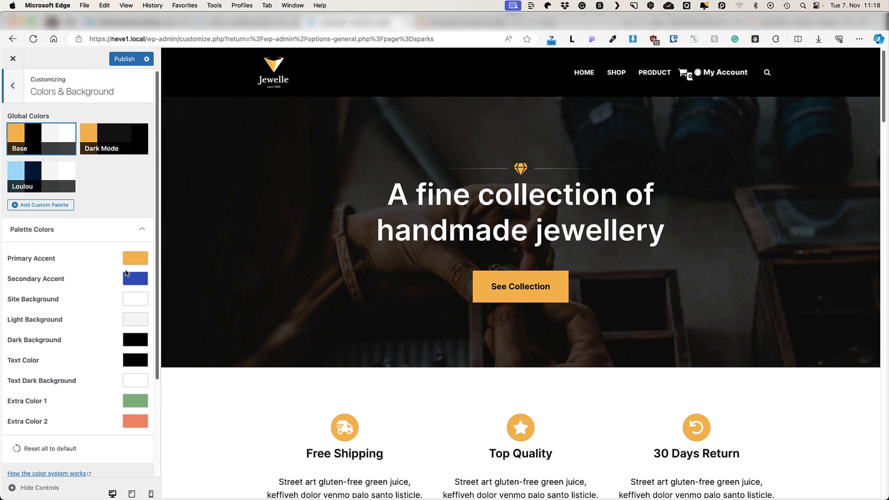
left_click(136, 261)
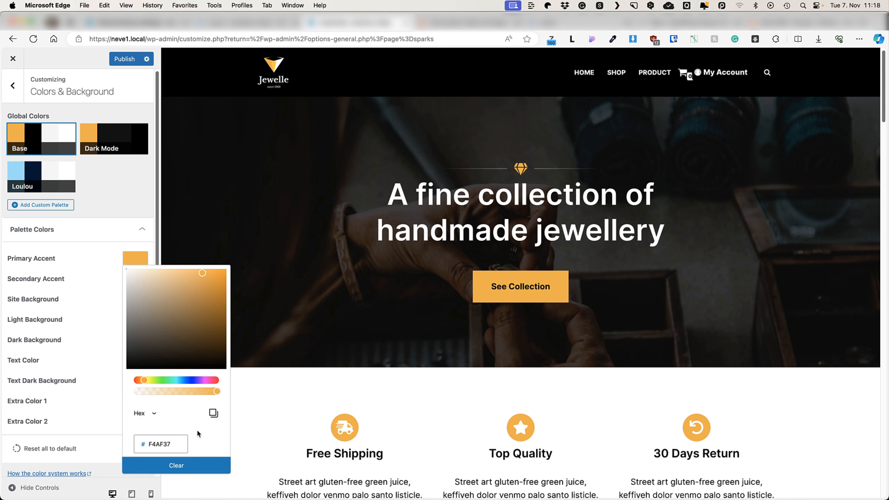
left_click(115, 199)
scroll(123, 243, "down", 5)
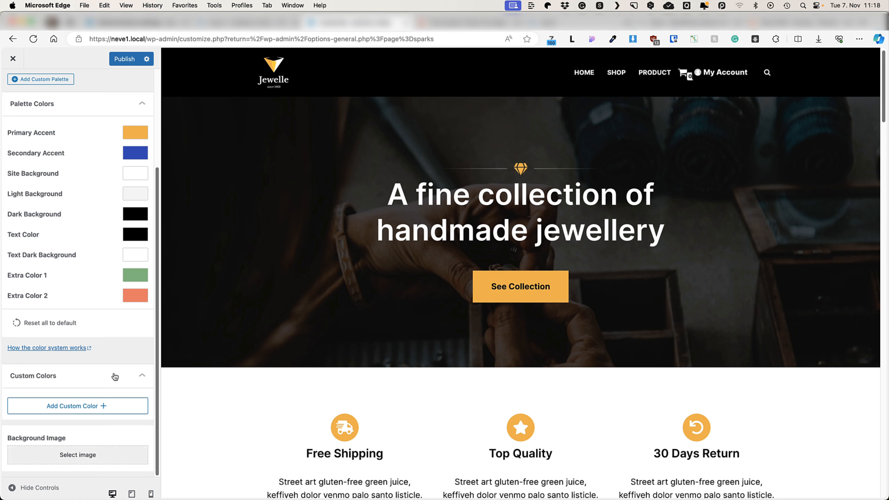
scroll(115, 374, "up", 5)
left_click(13, 101)
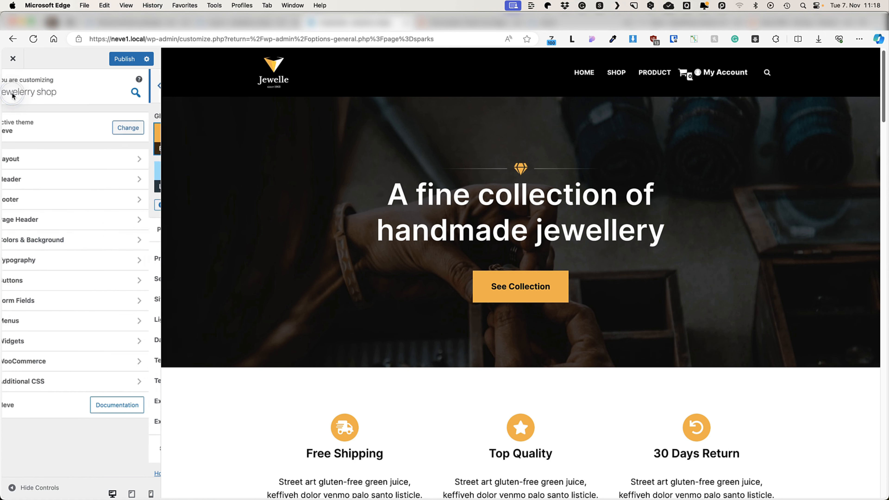
Step: Look through the font presets in the Typography settings
left_click(67, 259)
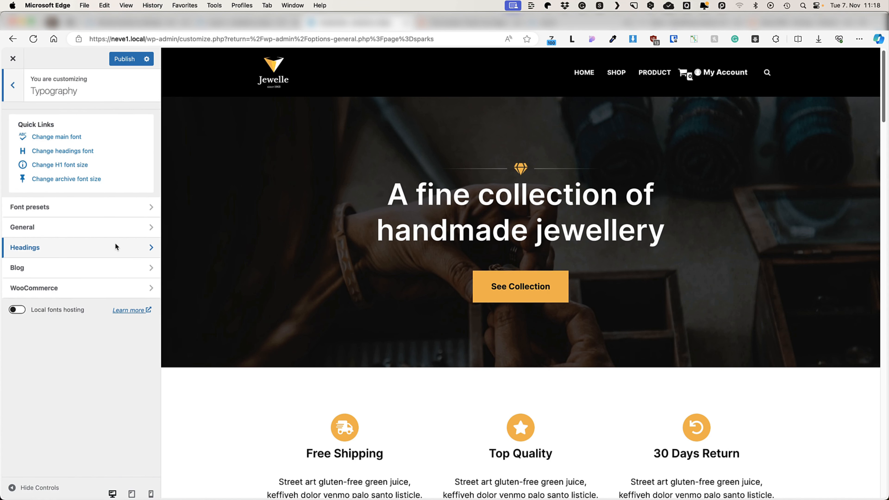
left_click(119, 206)
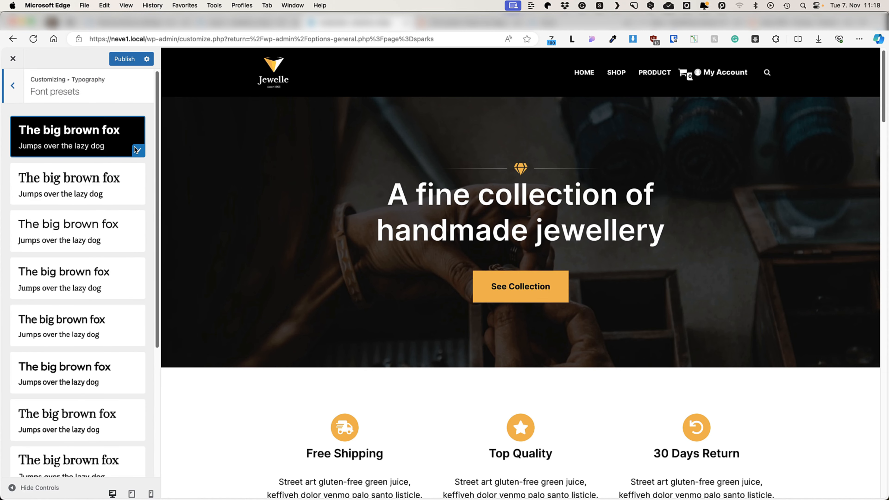
scroll(111, 199, "down", 3)
scroll(91, 169, "up", 3)
Step: Examine the General body typography settings and browse the available font families without choosing one
left_click(45, 230)
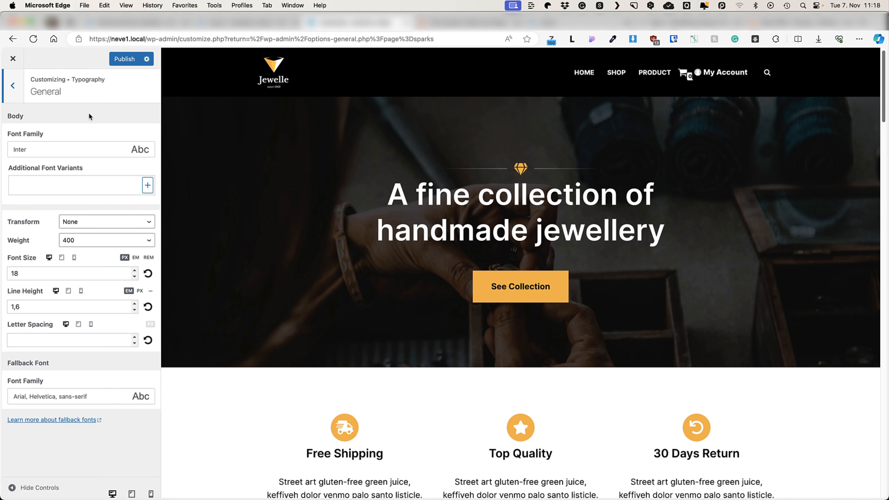
left_click(22, 151)
scroll(81, 224, "down", 5)
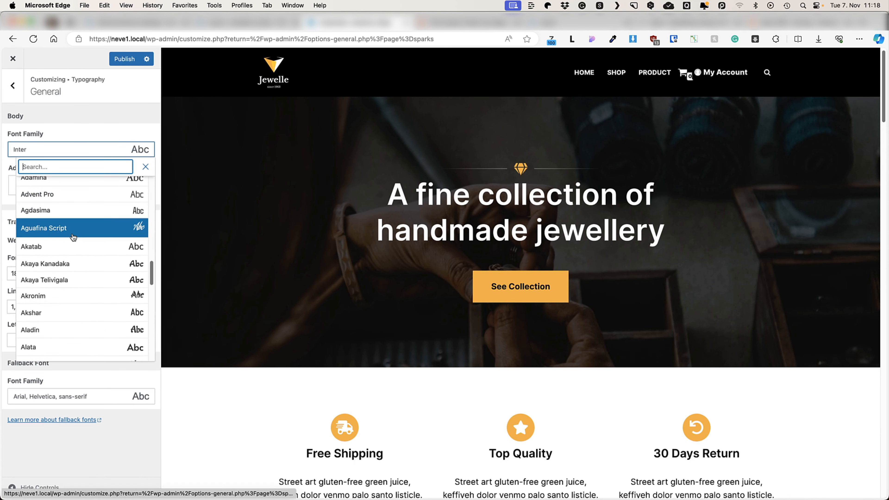
left_click(96, 131)
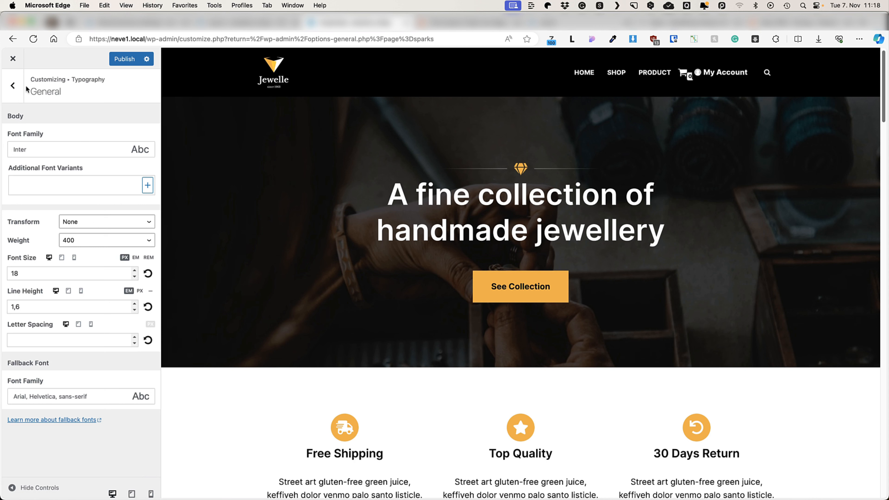
left_click(14, 85)
Step: View the Headings and Blog typography settings
left_click(50, 249)
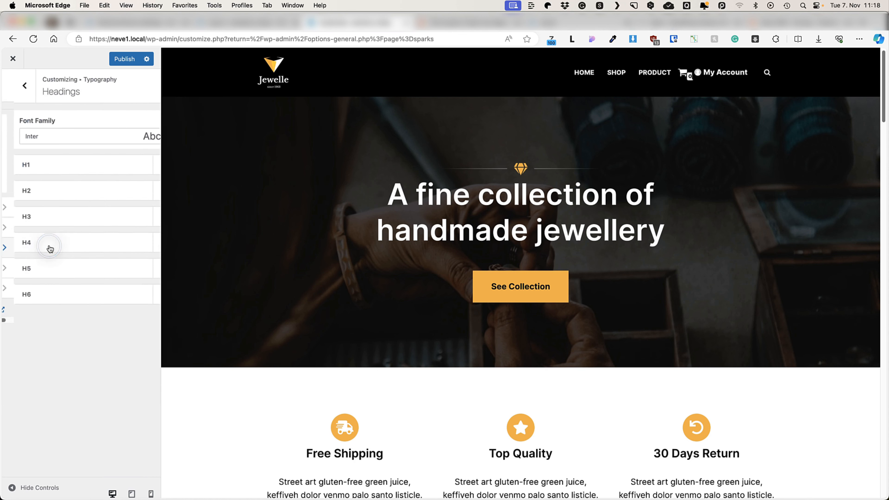
left_click(13, 85)
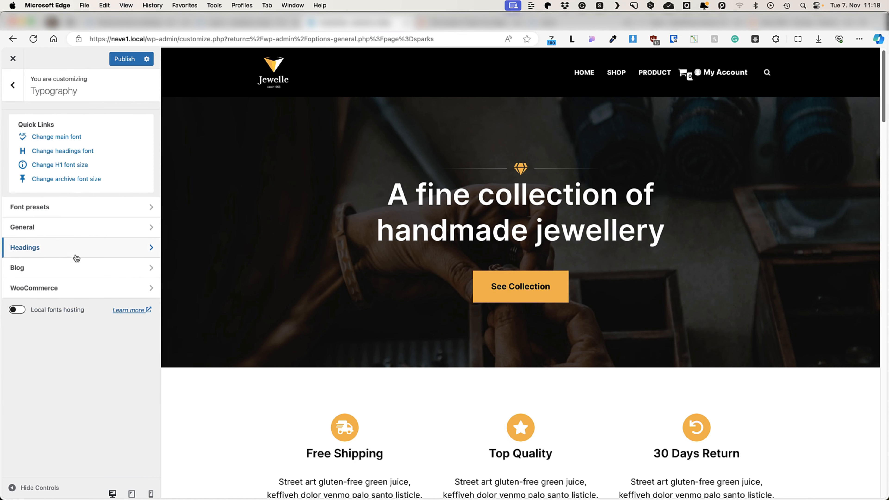
left_click(58, 268)
left_click(21, 99)
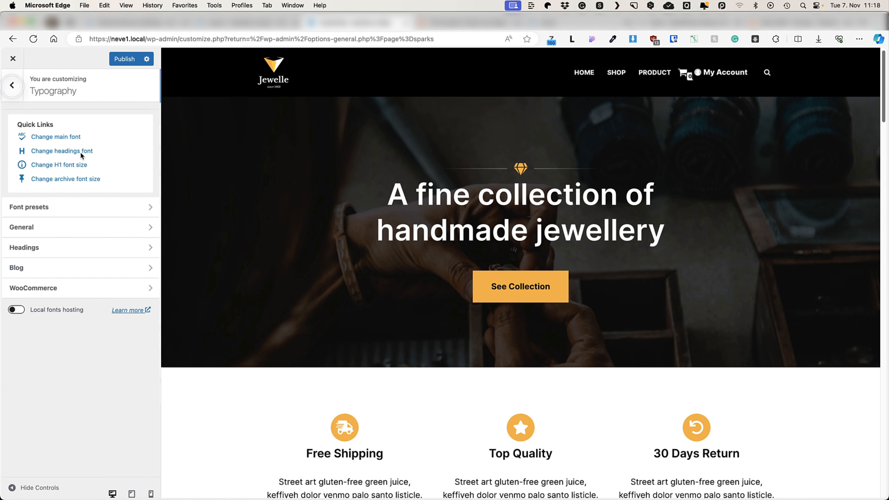
Step: View the WooCommerce typography settings and return to the main customizer sections
left_click(84, 285)
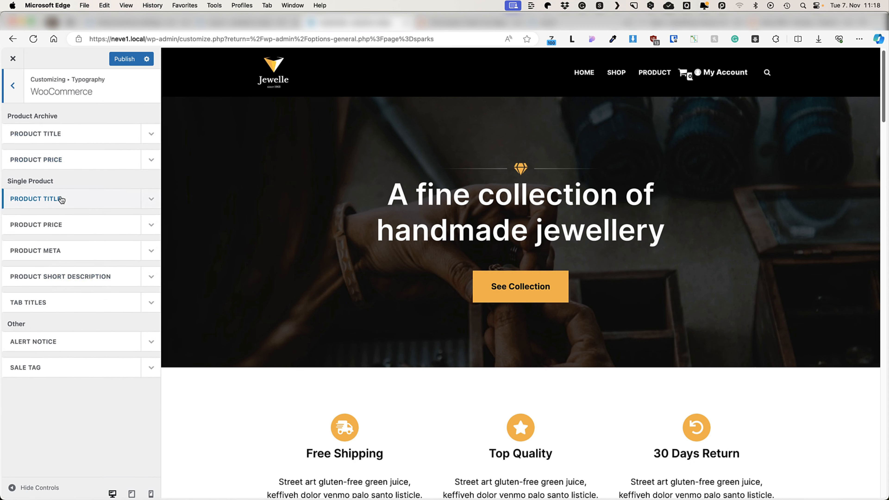
left_click(12, 87)
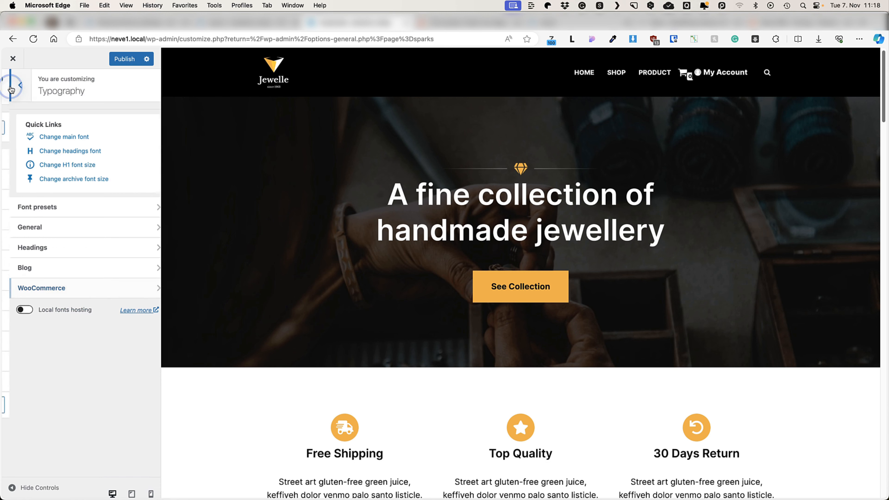
left_click(10, 90)
Step: Try the Outline style for the primary button in the Buttons settings, and restore it to Filled
left_click(35, 280)
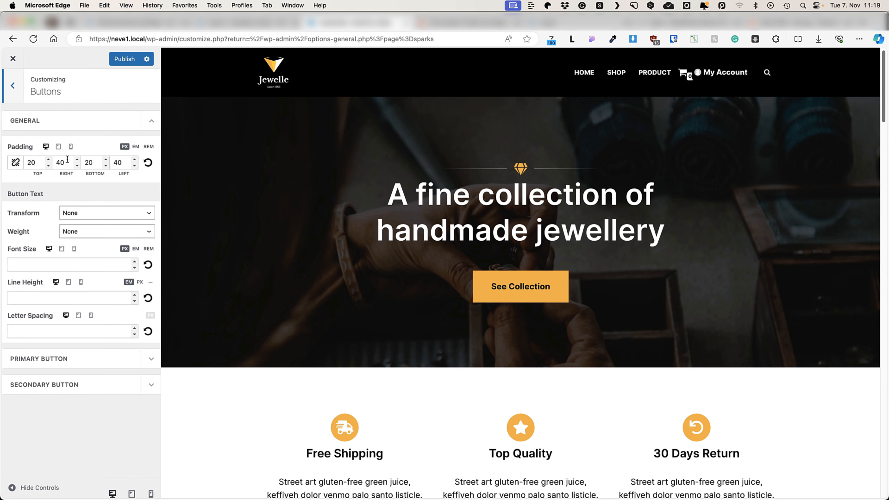
left_click(115, 360)
scroll(116, 344, "down", 5)
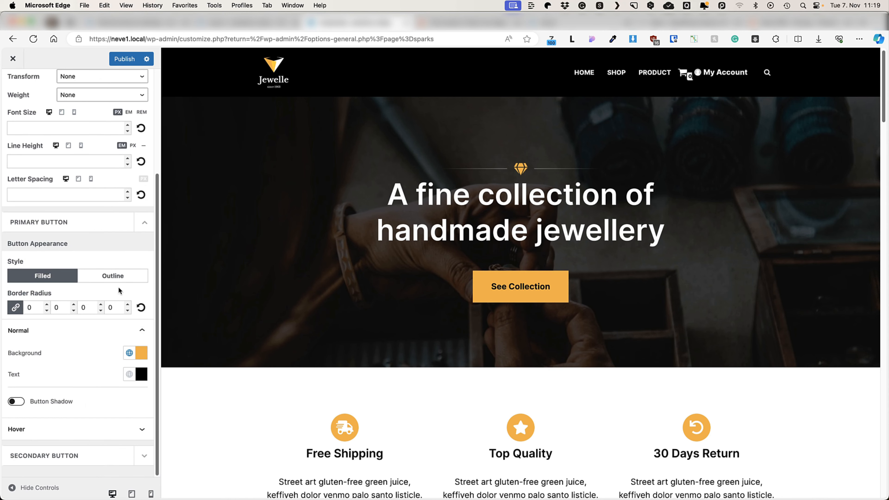
left_click(113, 276)
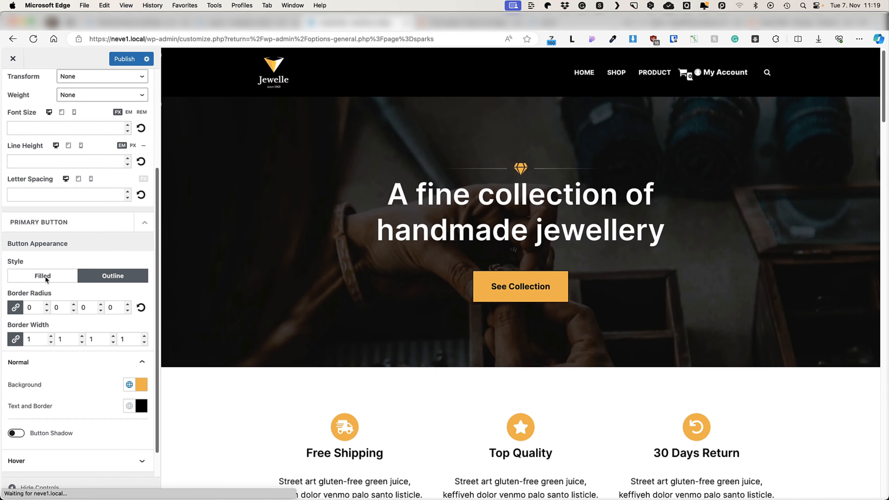
left_click(48, 276)
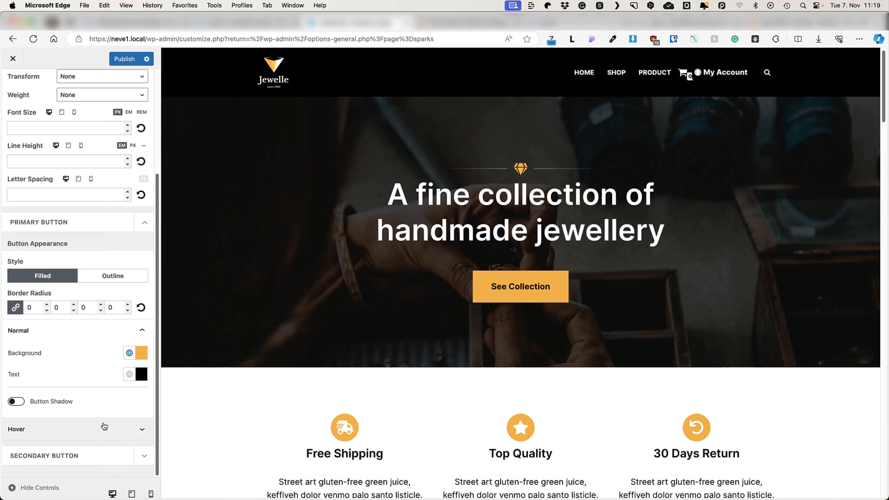
Step: Examine the secondary button's appearance settings and leave the Buttons section
left_click(142, 458)
scroll(88, 352, "down", 6)
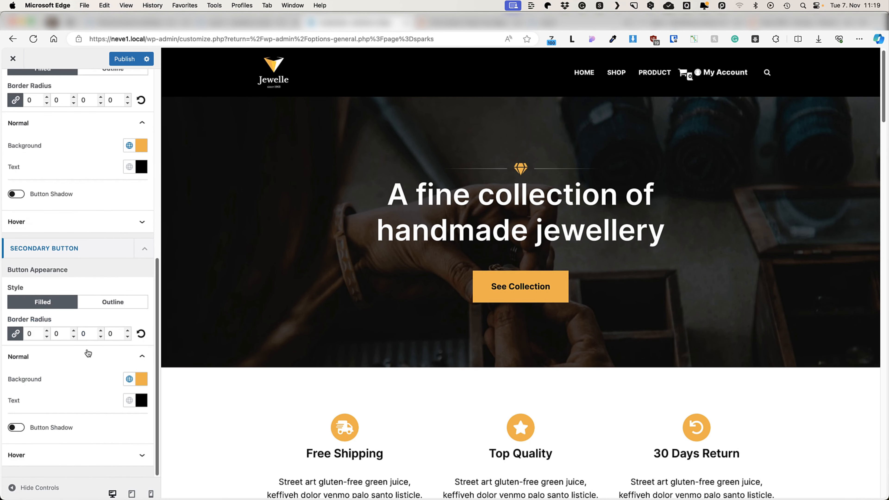
scroll(85, 270, "up", 15)
left_click(13, 86)
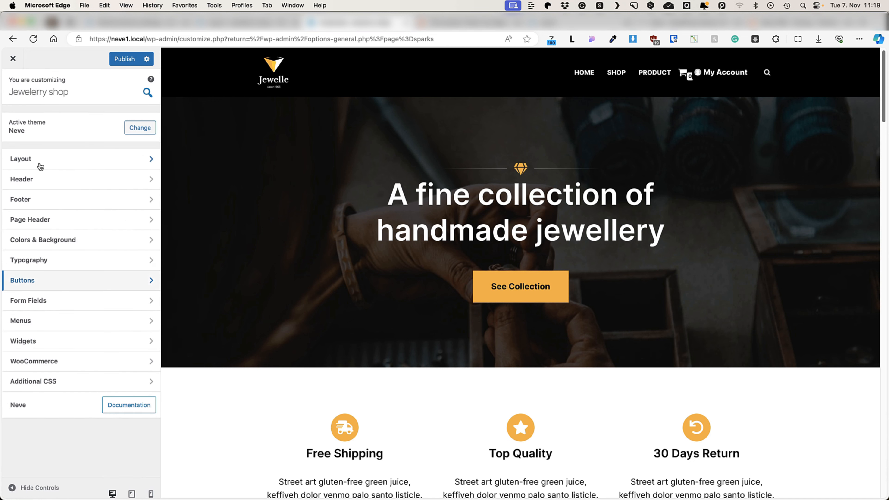
Step: Examine the Form Fields settings, including the input text, form labels and button options
left_click(45, 302)
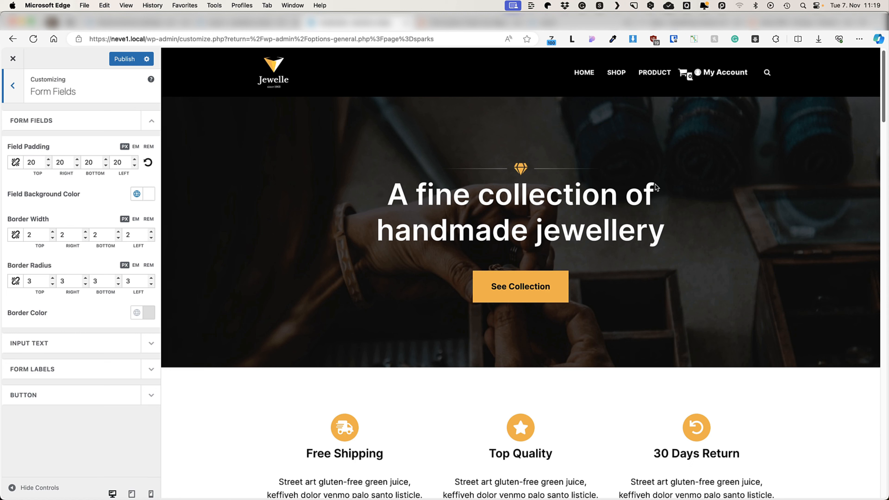
left_click(151, 343)
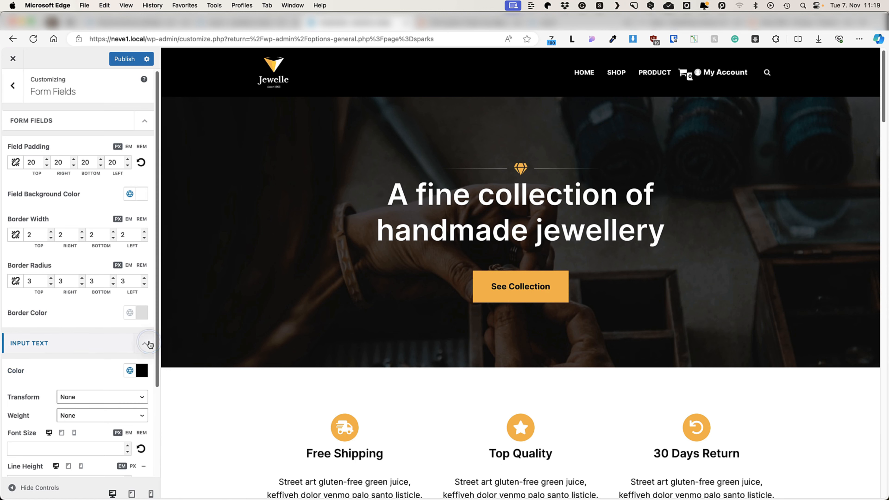
scroll(143, 380, "down", 3)
left_click(144, 429)
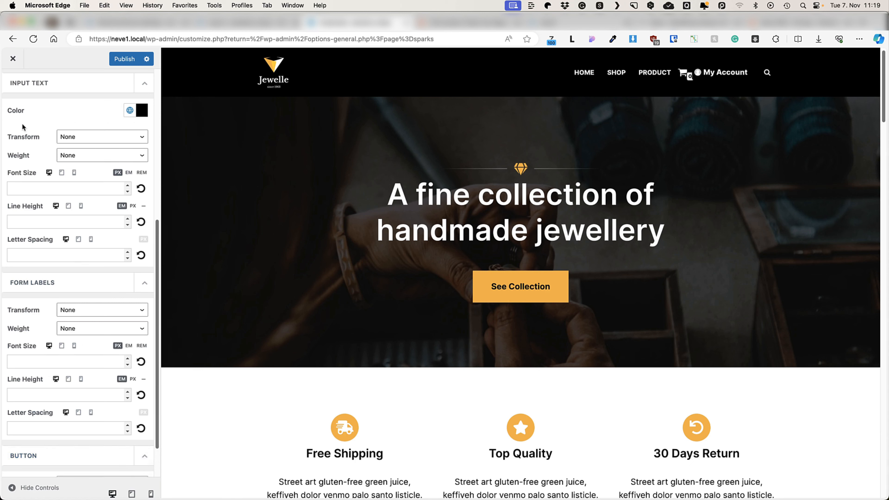
scroll(77, 245, "up", 7)
left_click(13, 86)
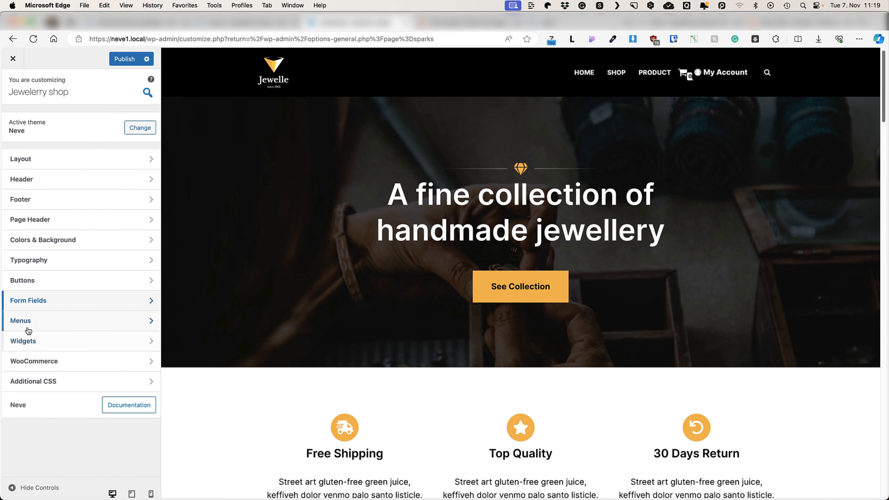
Step: View the site's menus and the Sidebar widget area in the customizer
left_click(48, 319)
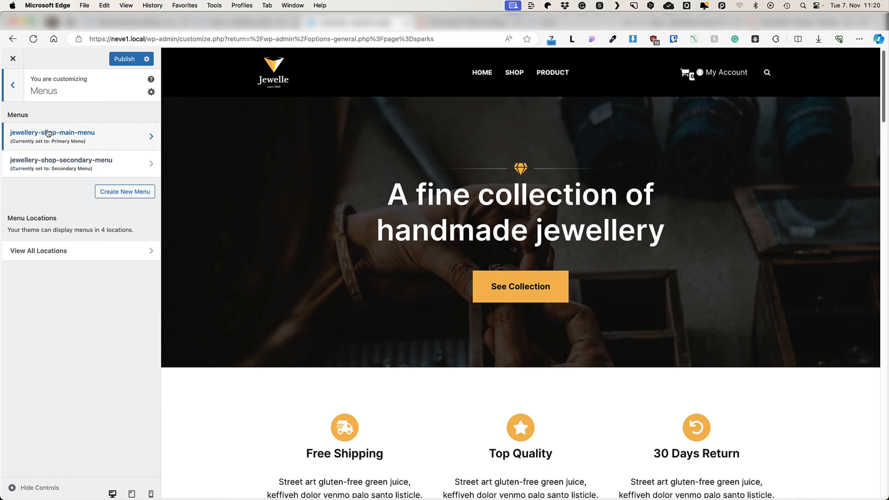
left_click(10, 87)
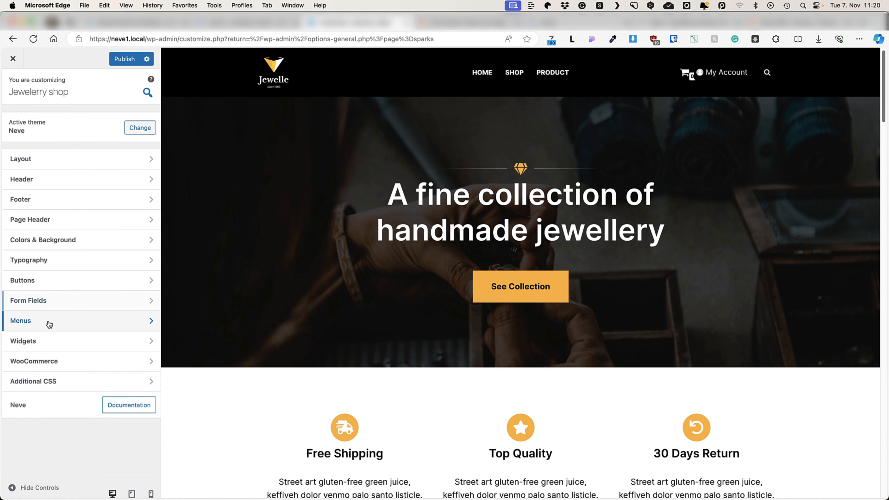
left_click(48, 340)
left_click(84, 183)
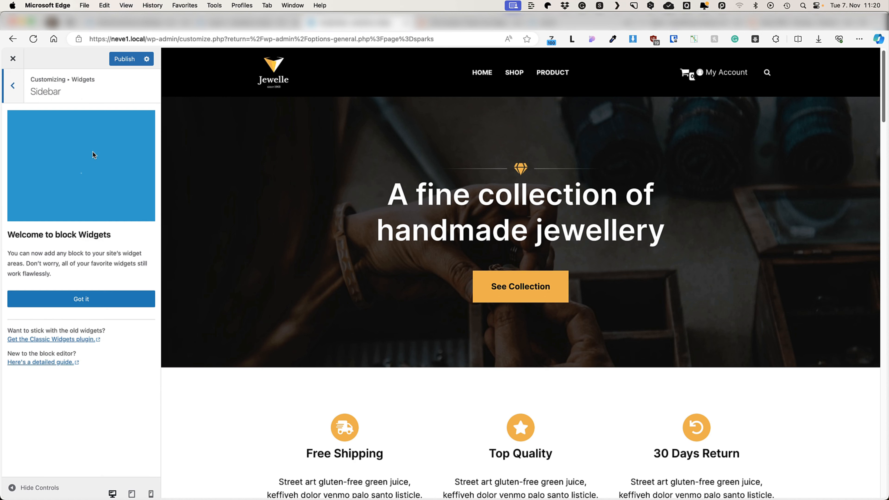
left_click(13, 86)
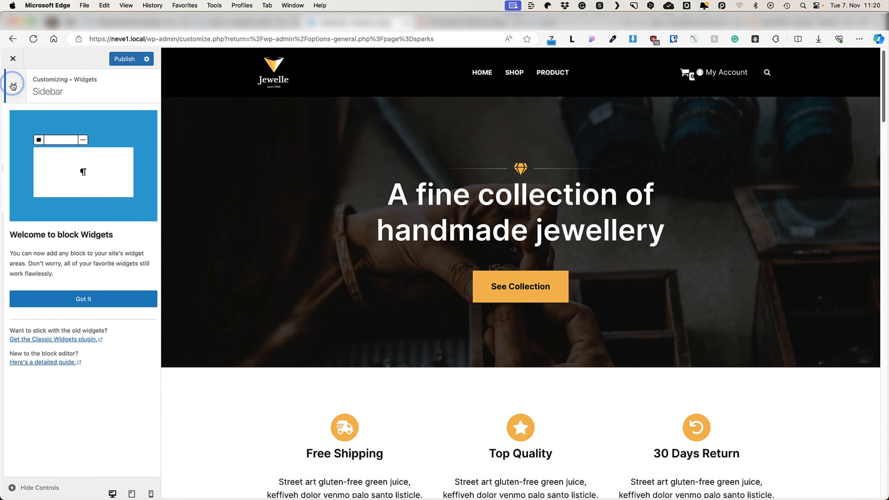
left_click(13, 85)
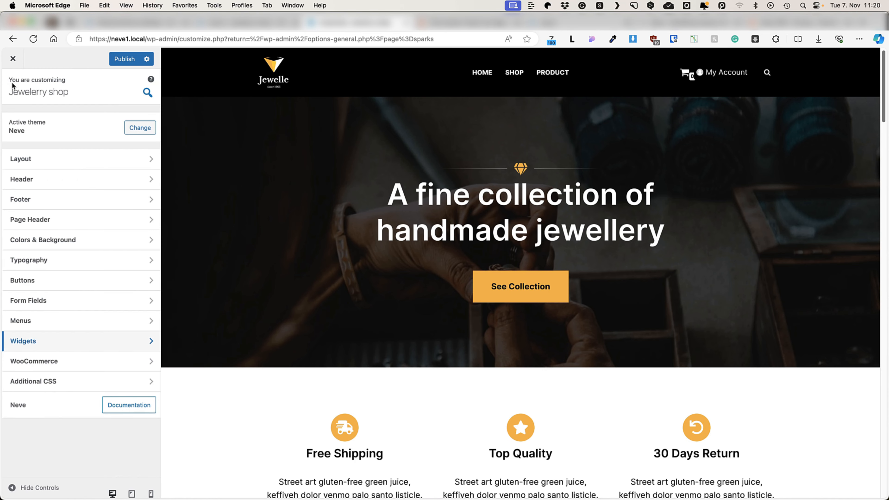
Step: Open the WooCommerce customizer section and load the Shop page in the preview
left_click(43, 362)
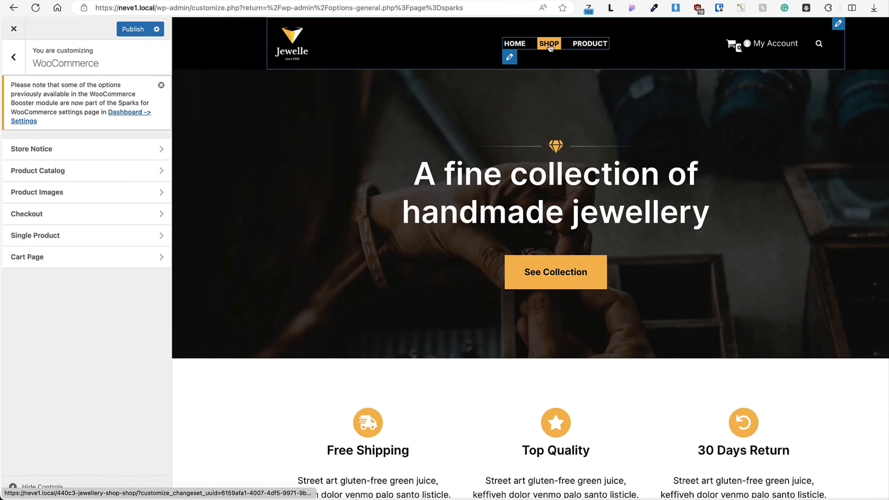
left_click(549, 45)
scroll(371, 218, "down", 2)
scroll(379, 230, "down", 4)
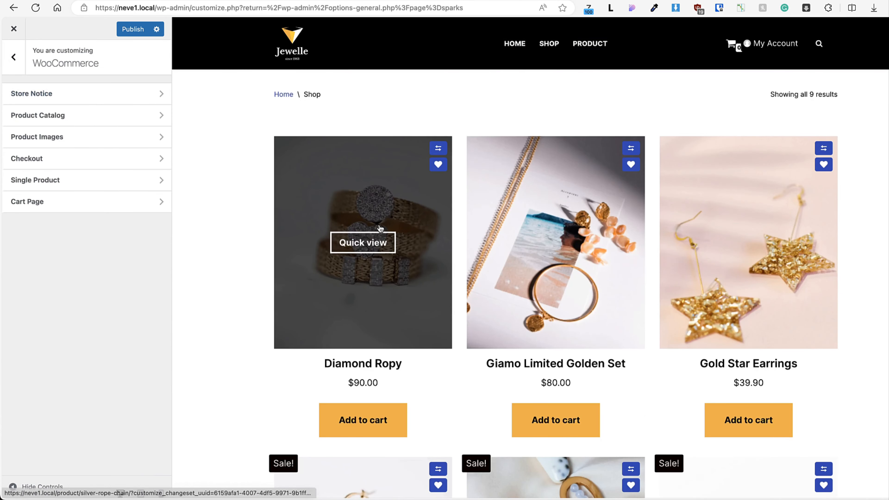
scroll(380, 230, "up", 1)
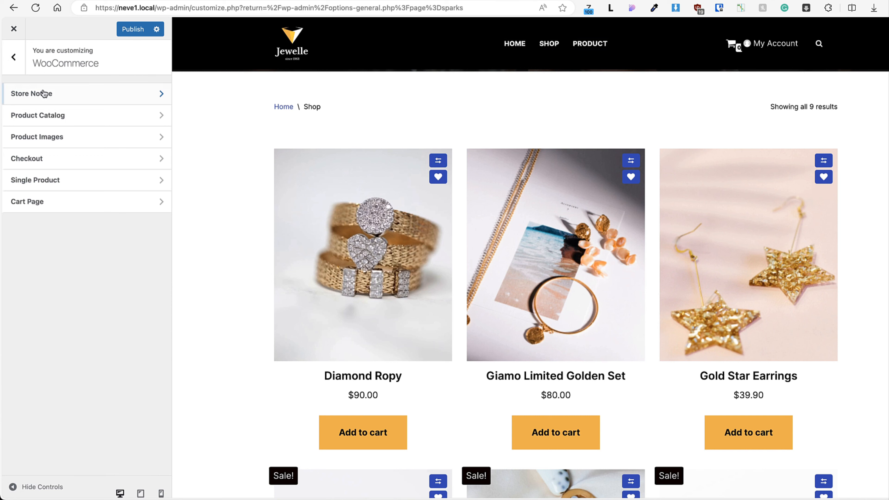
Step: Review the Store Notice text and its enable option
left_click(90, 99)
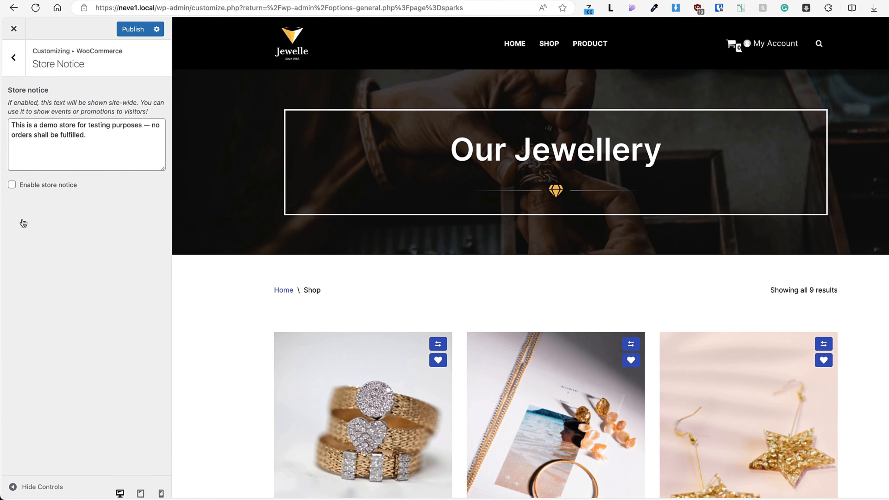
triple_click(28, 133)
left_click(13, 58)
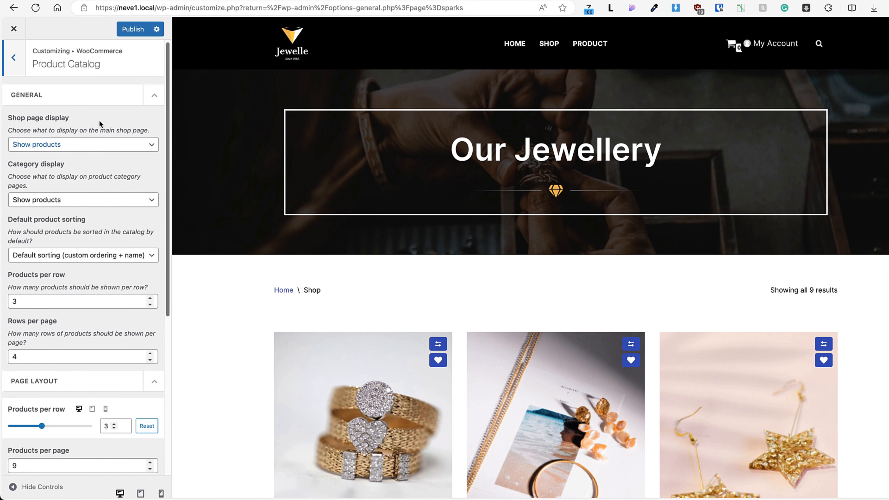
Step: Examine the Product Catalog's Shop page display and Category display choices, keeping Show products for both
scroll(473, 220, "down", 5)
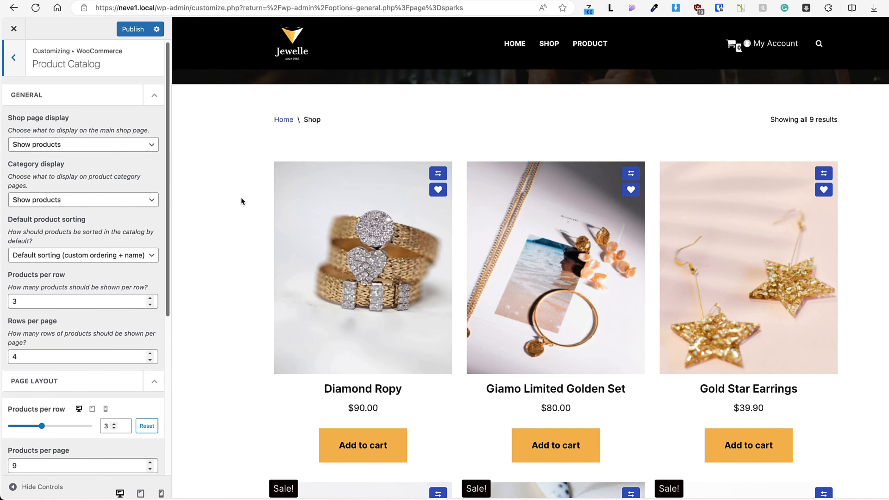
scroll(225, 203, "up", 1)
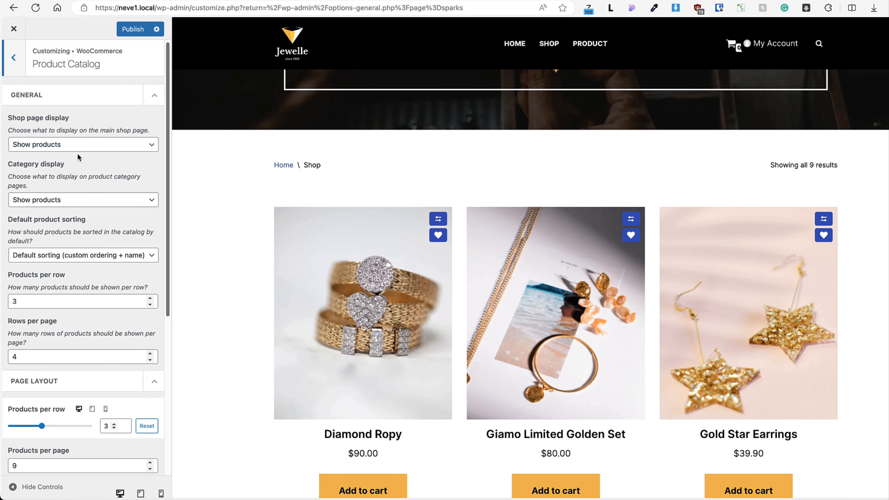
left_click(66, 144)
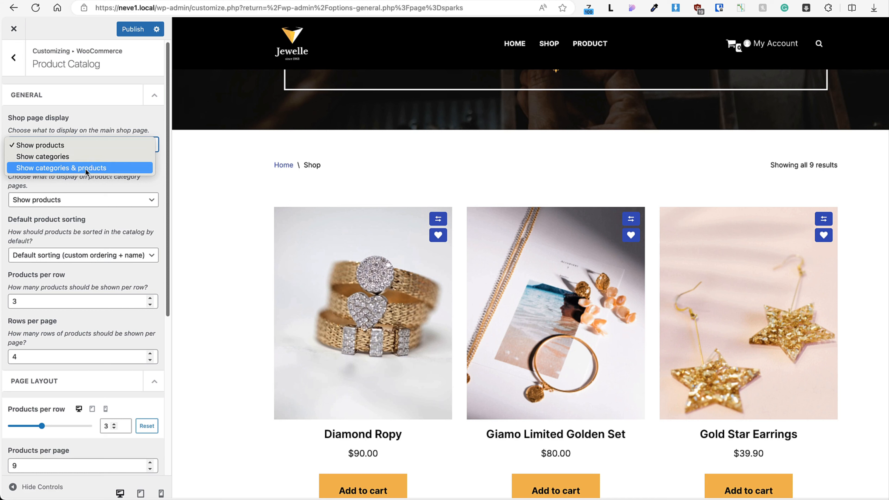
left_click(84, 191)
left_click(83, 198)
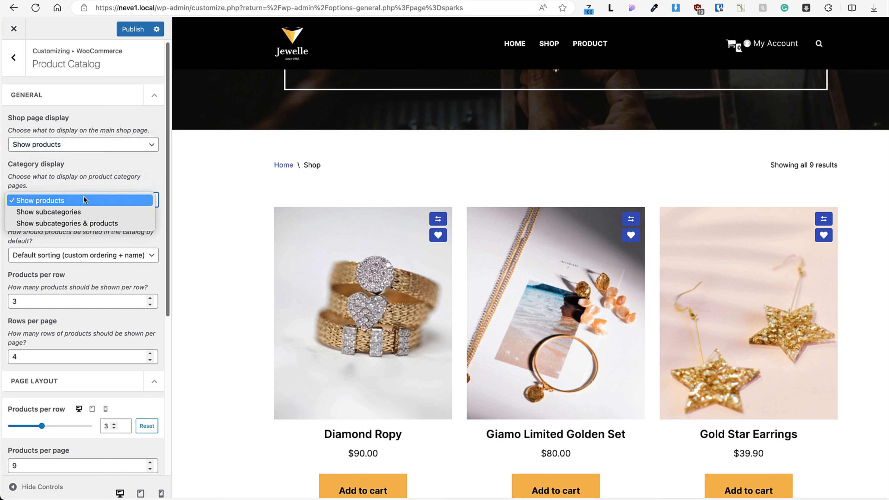
left_click(134, 160)
Step: In the Product Catalog's page layout, set 4 products per row on desktop and 12 products per page
scroll(120, 189, "down", 1)
scroll(76, 212, "down", 5)
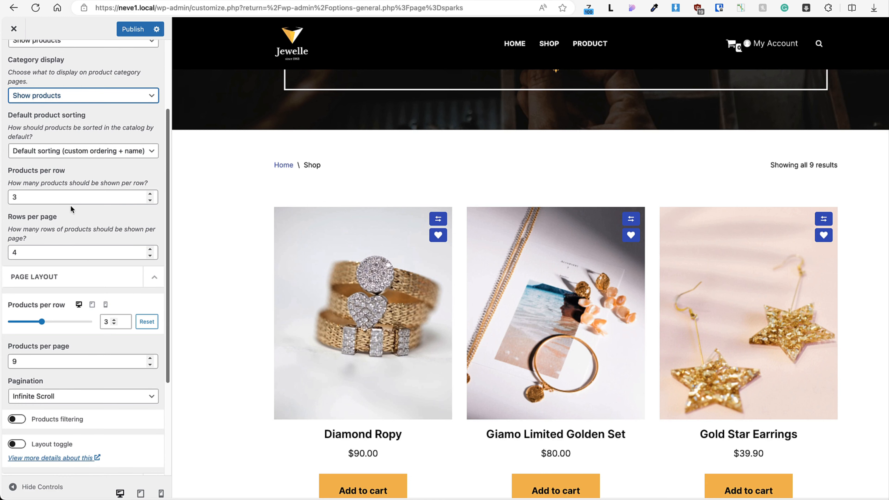
scroll(68, 208, "down", 1)
scroll(67, 227, "down", 3)
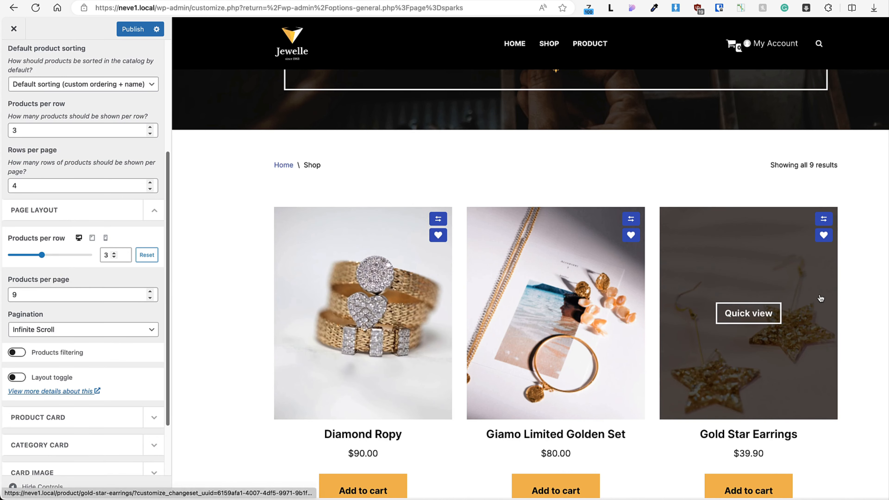
left_click(114, 252)
left_click(114, 253)
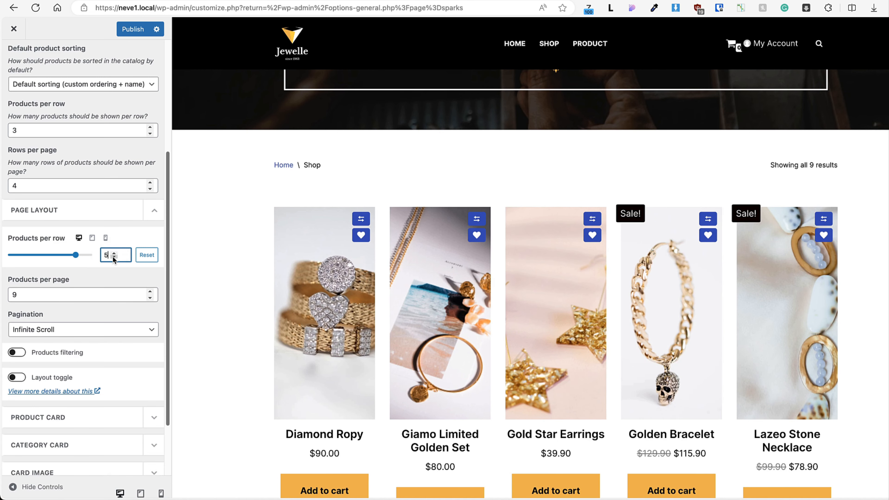
left_click(112, 256)
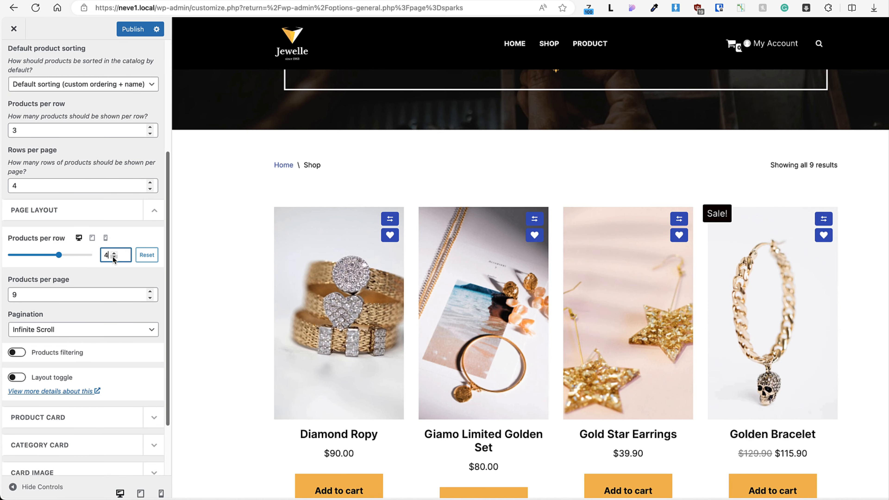
double_click(17, 296)
type("12")
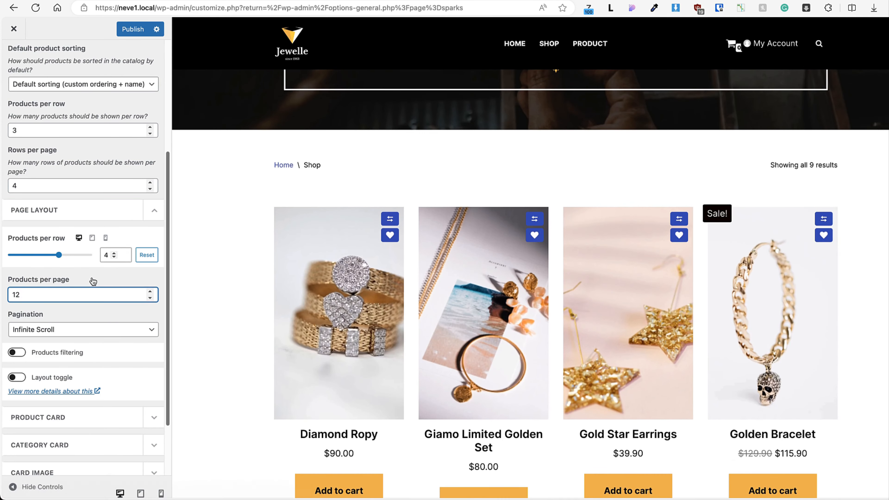
Step: Check the pagination choices for the product catalog, keeping Infinite Scroll
scroll(93, 282, "down", 3)
left_click(69, 250)
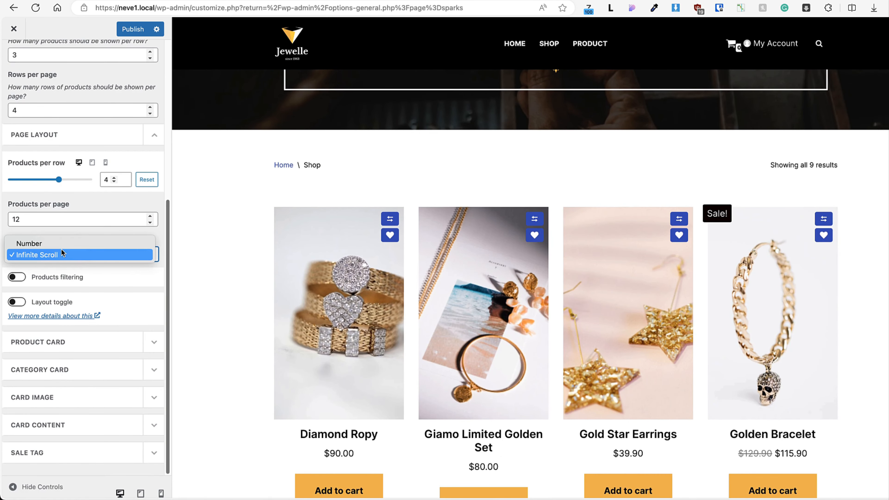
left_click(124, 198)
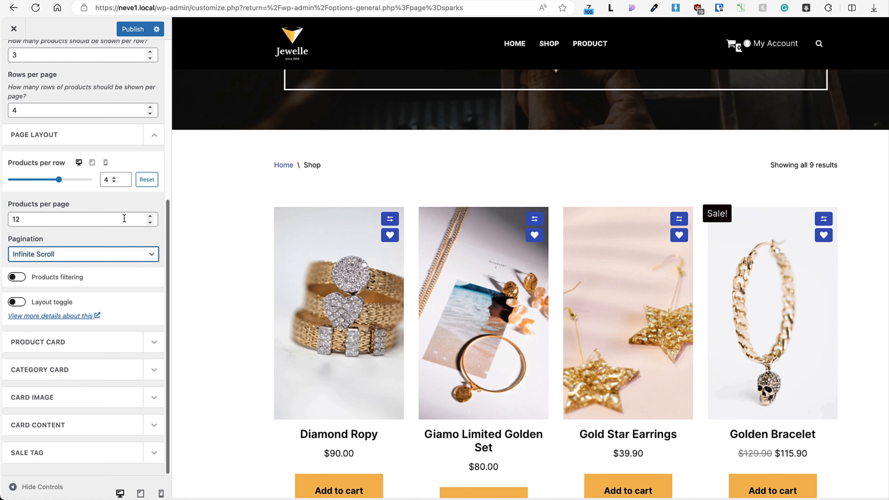
Step: Enable the layout toggle for the shop page and switch the product preview to list view
left_click(17, 303)
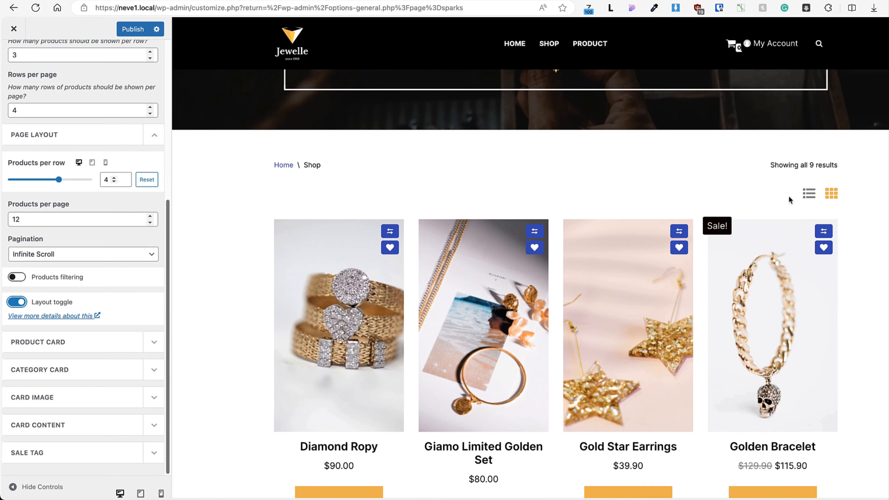
left_click(811, 194)
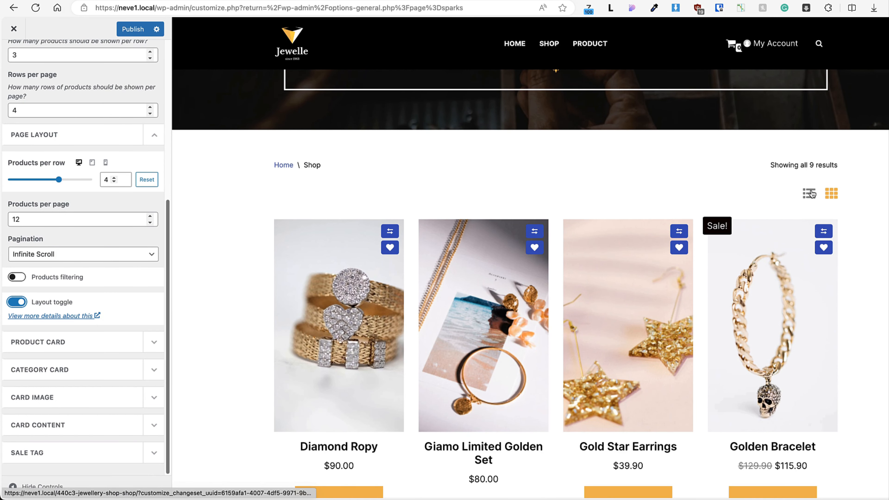
Step: Return the shop preview to grid view and try the List layout for the product card before restoring Grid
left_click(832, 194)
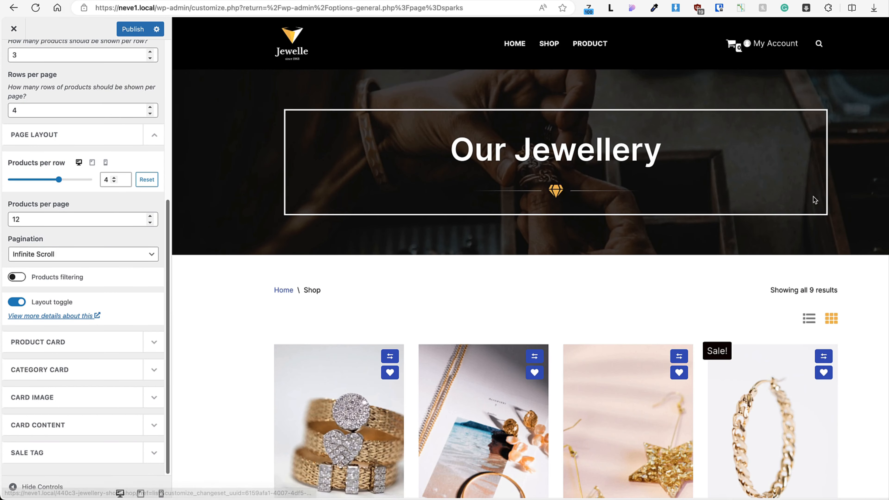
left_click(154, 342)
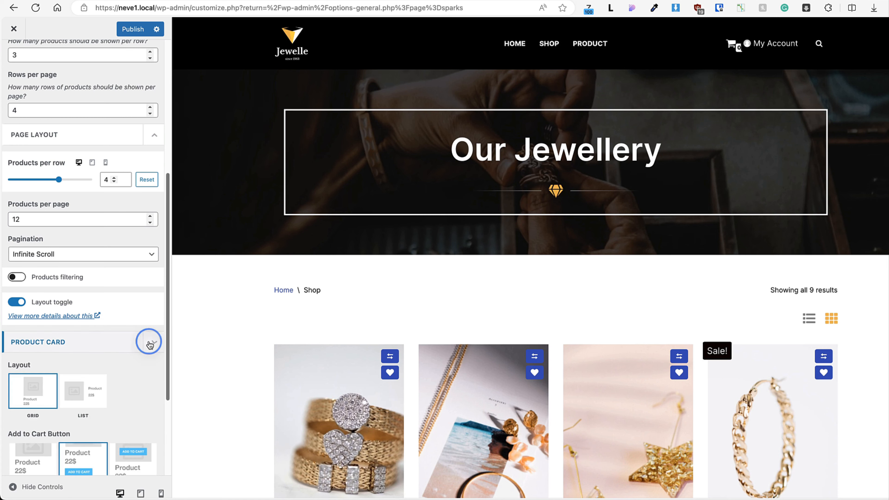
scroll(124, 332, "down", 3)
scroll(501, 265, "down", 5)
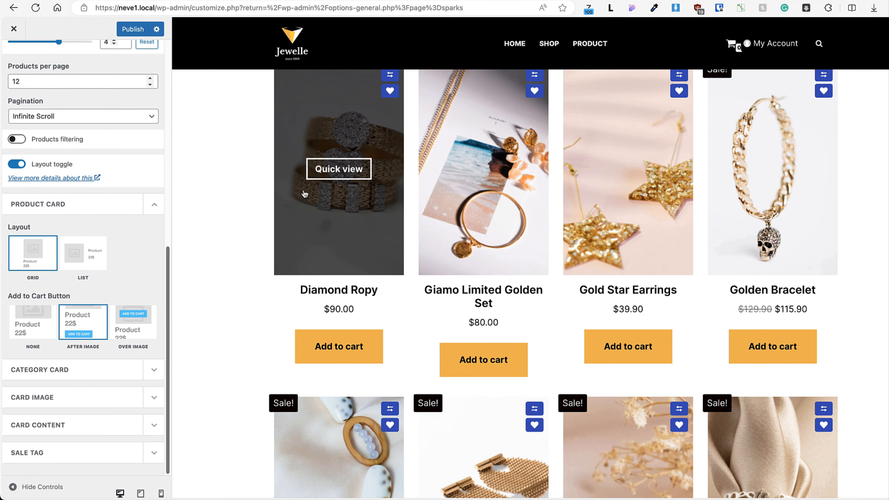
left_click(93, 249)
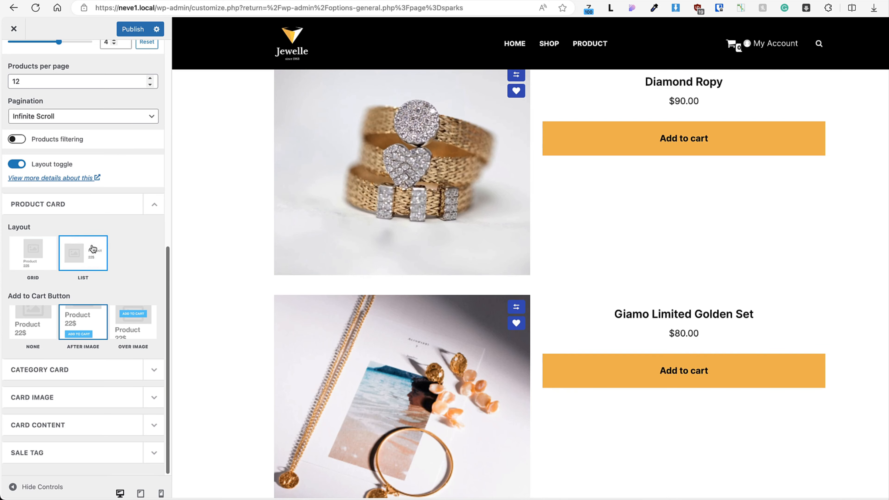
left_click(28, 256)
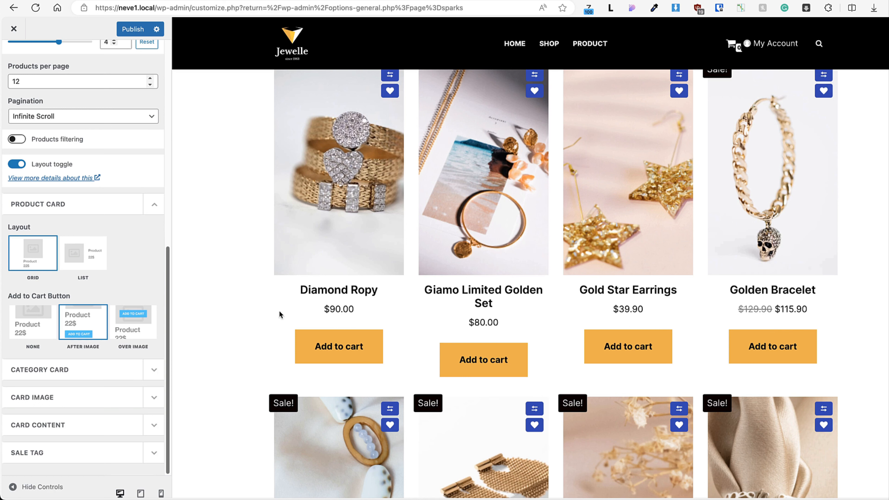
Step: Set the product card's Add to Cart button to Over Image, comparing it with the None option
left_click(125, 320)
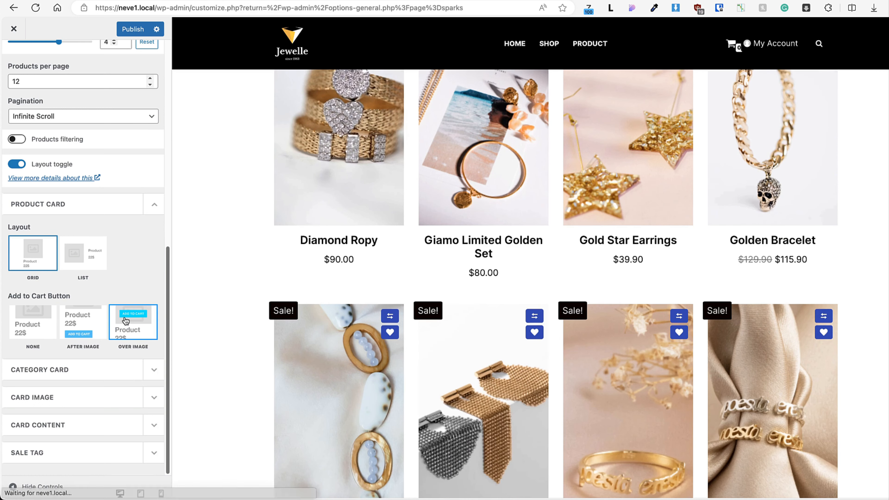
mouse_move(349, 254)
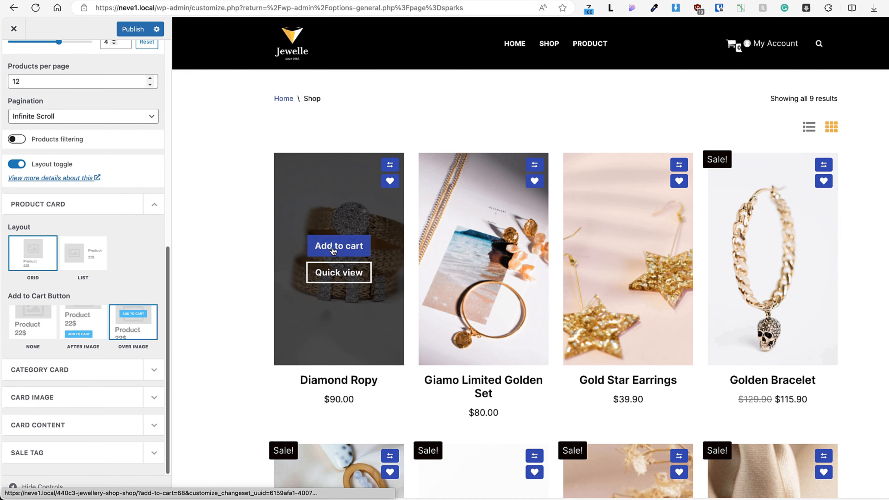
left_click(45, 325)
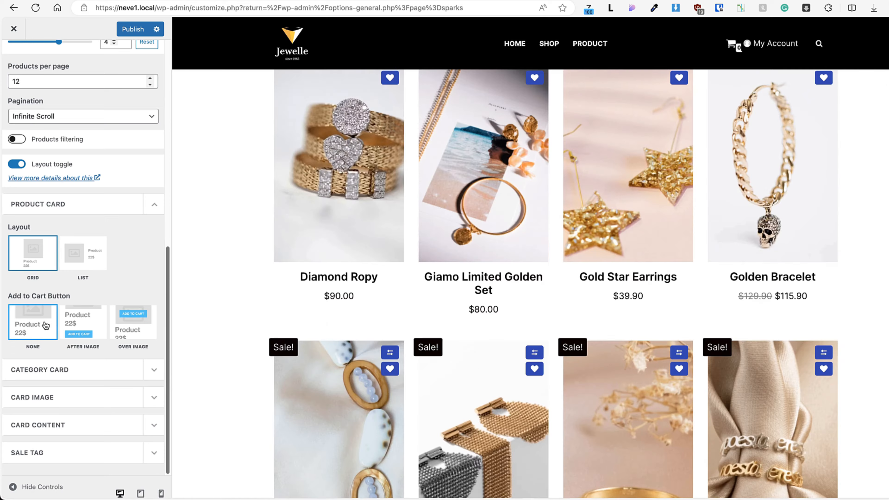
mouse_move(364, 214)
scroll(378, 214, "up", 4)
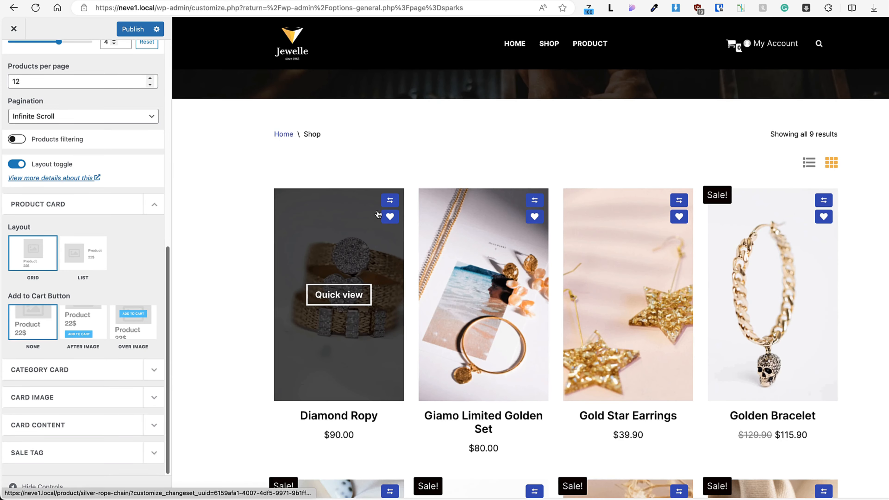
left_click(132, 322)
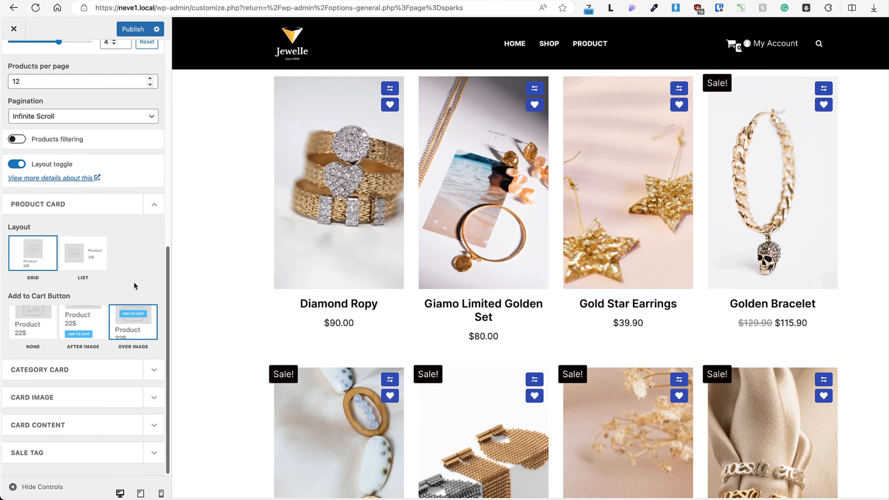
Step: Set the category card layout to Hover after trying Boxed
left_click(154, 370)
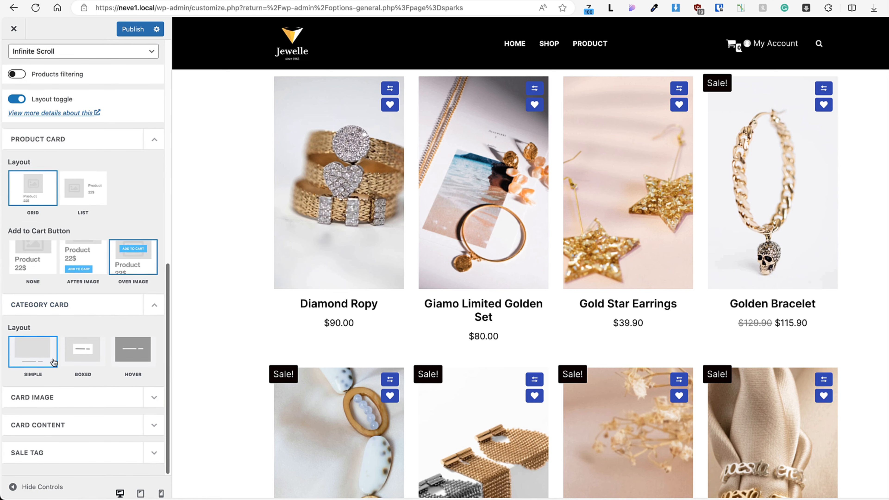
left_click(89, 356)
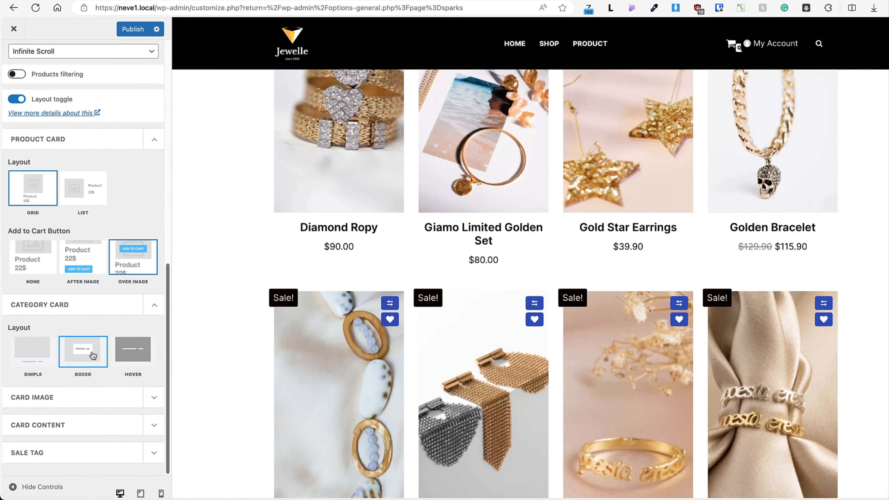
scroll(162, 340, "up", 1)
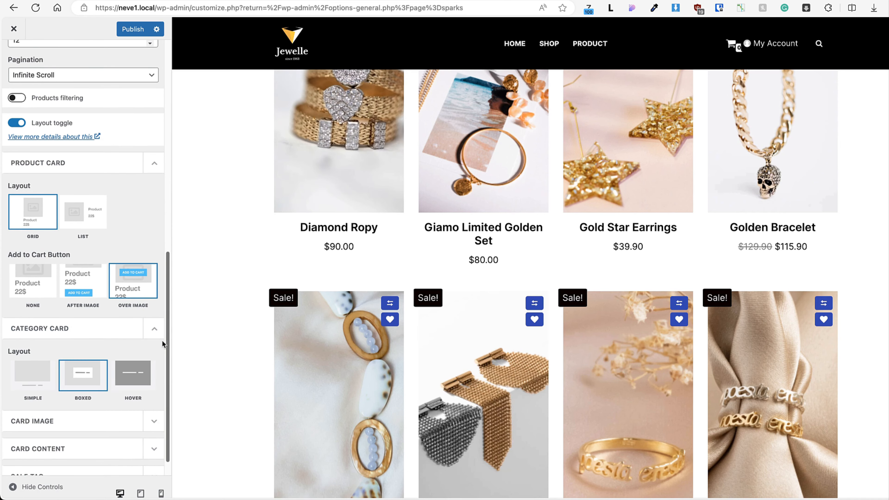
left_click(130, 376)
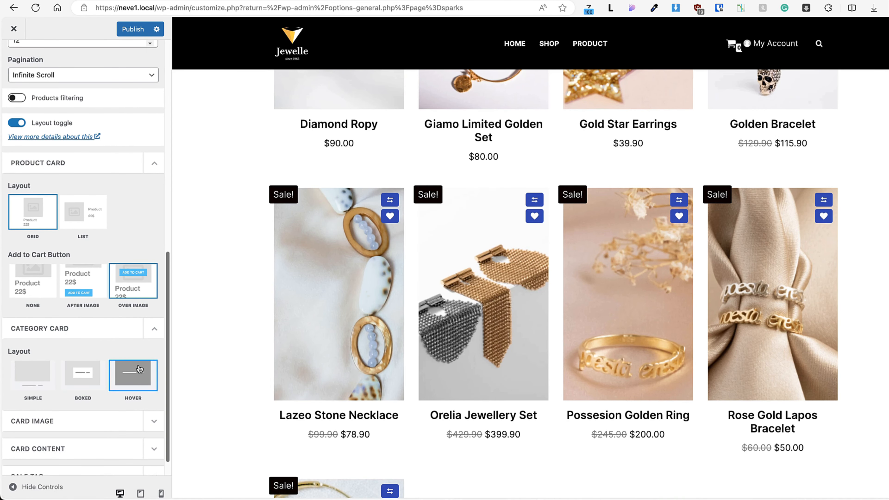
Step: Set the card image height to 300 px and check the image style choices, keeping None
scroll(138, 369, "down", 1)
left_click(153, 395)
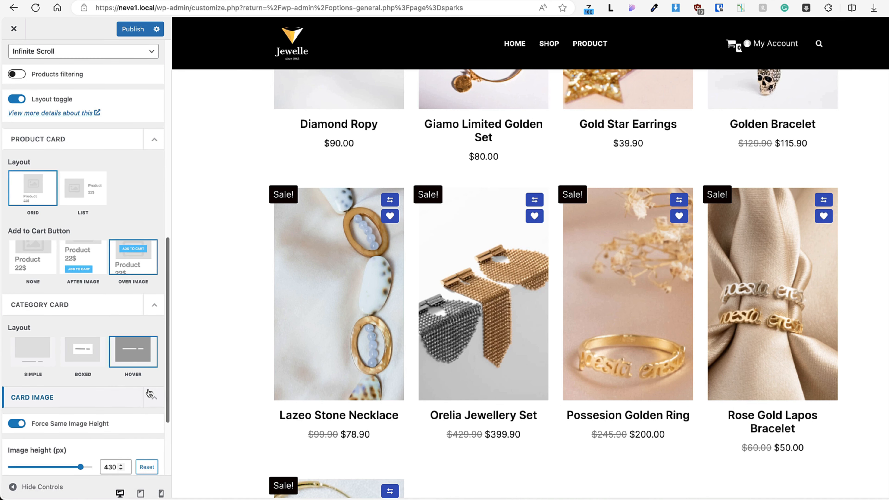
scroll(108, 379, "down", 4)
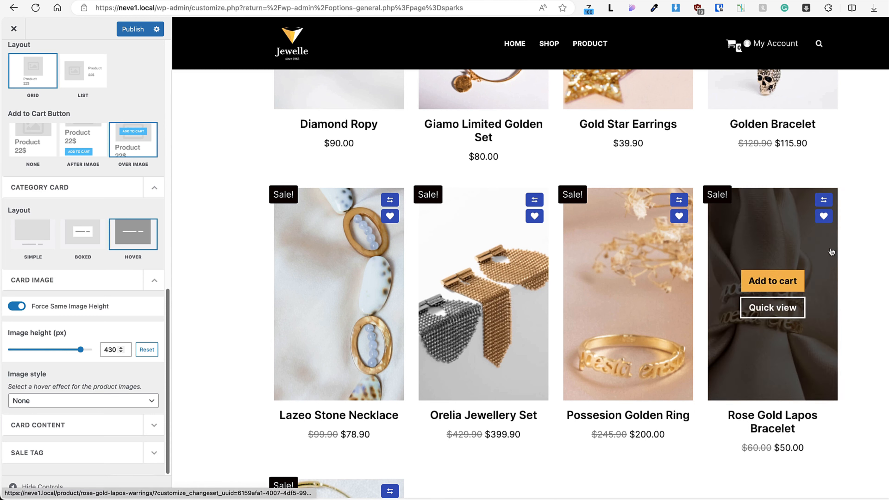
left_click(107, 350)
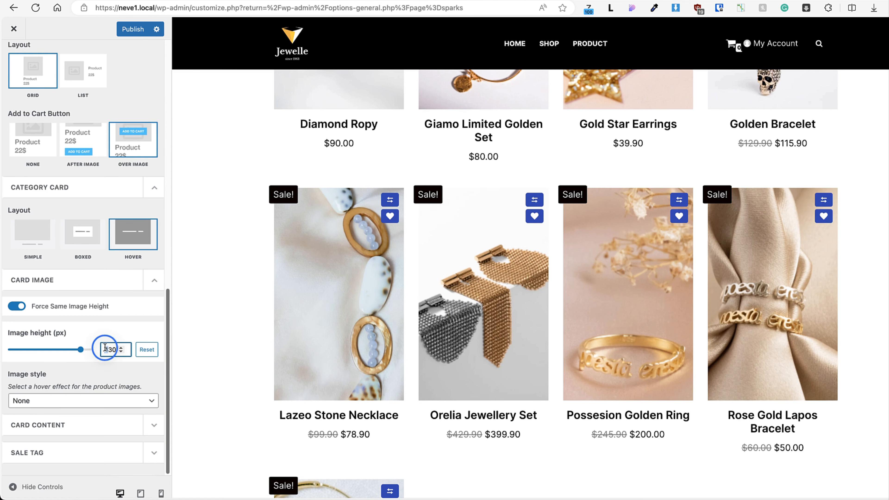
type("300")
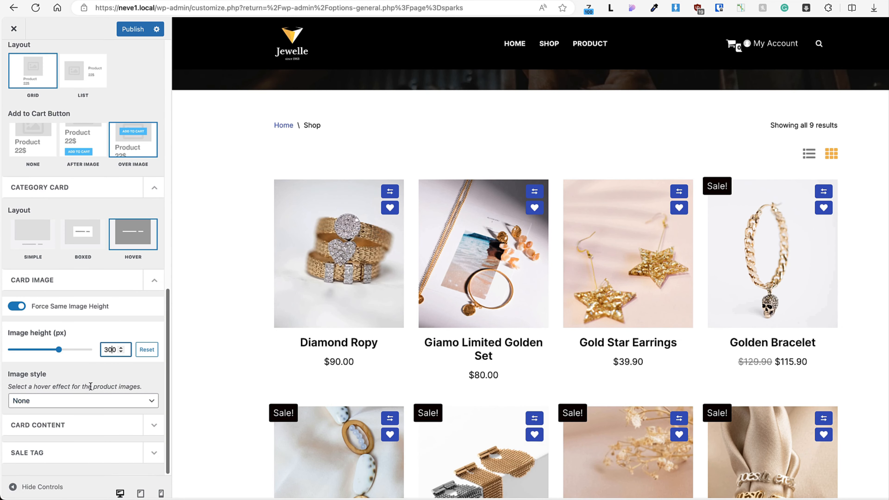
mouse_move(312, 291)
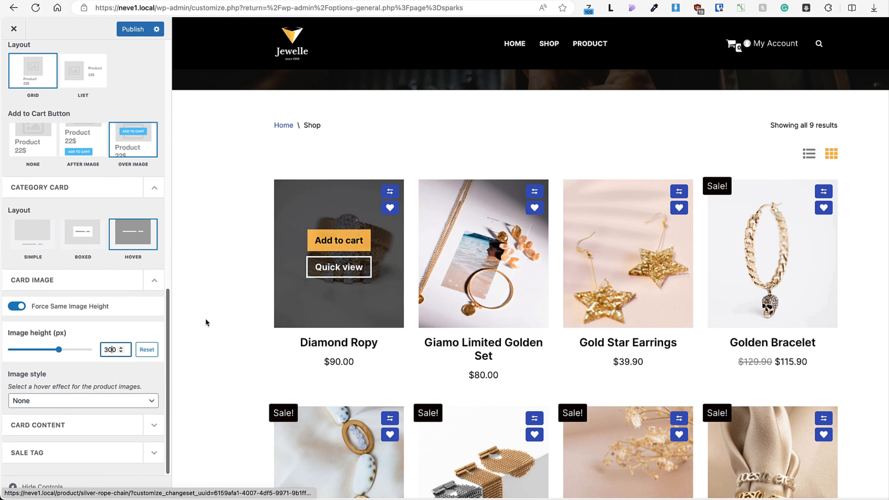
left_click(37, 404)
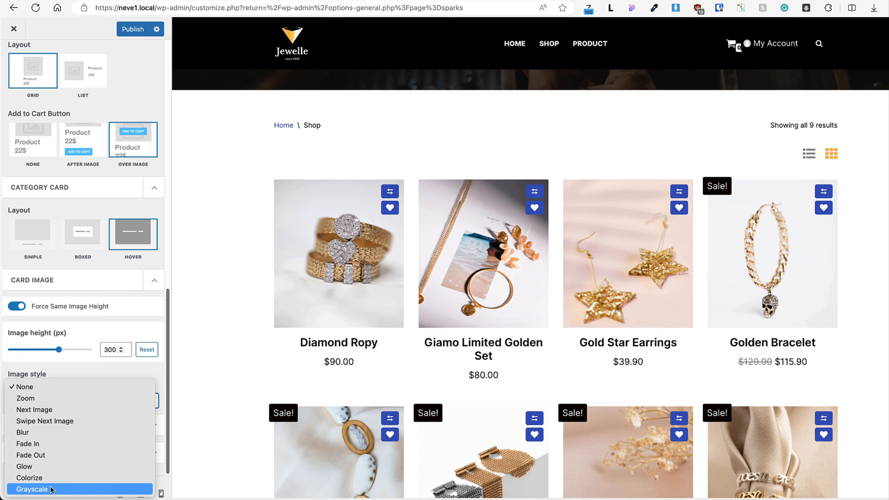
left_click(91, 332)
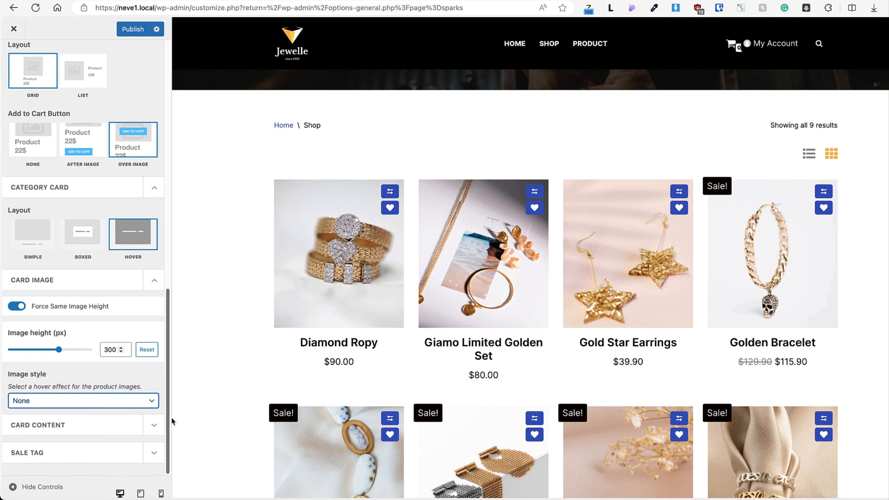
Step: In the card content, show the Category element, move it above Price, and hide it again
left_click(154, 425)
scroll(77, 338, "down", 5)
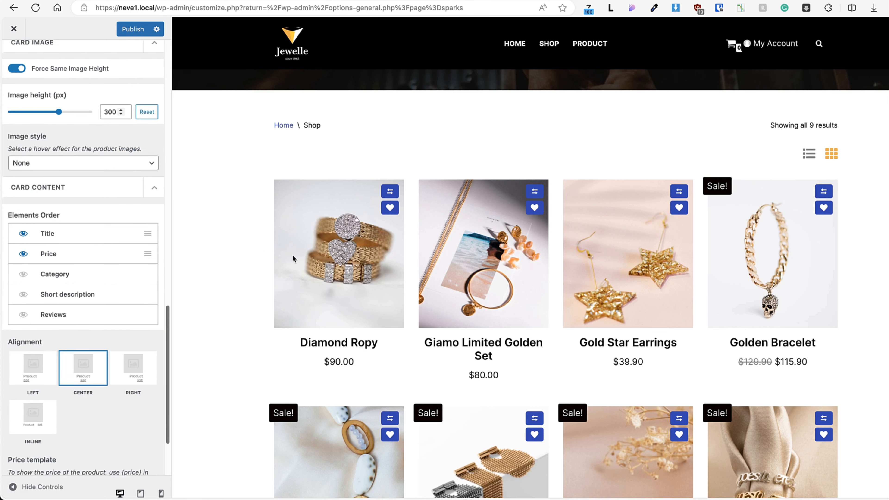
scroll(350, 261, "down", 2)
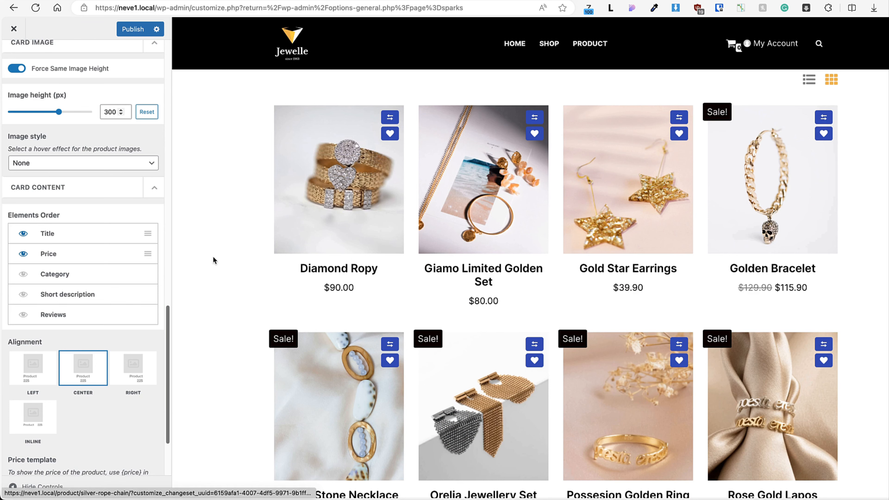
left_click(23, 274)
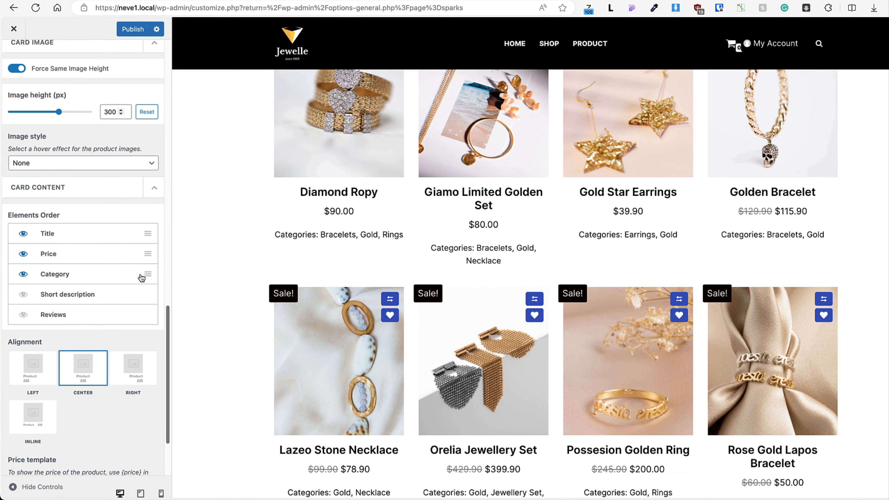
left_click_drag(145, 277, 143, 254)
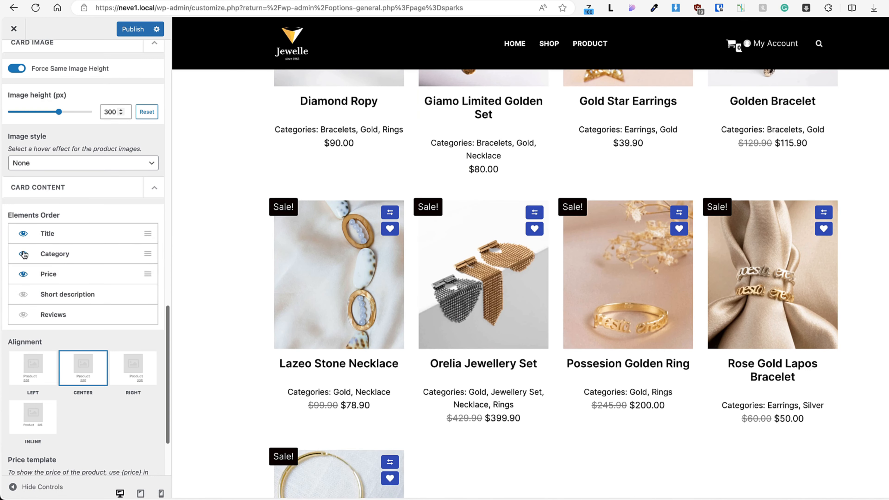
left_click(23, 255)
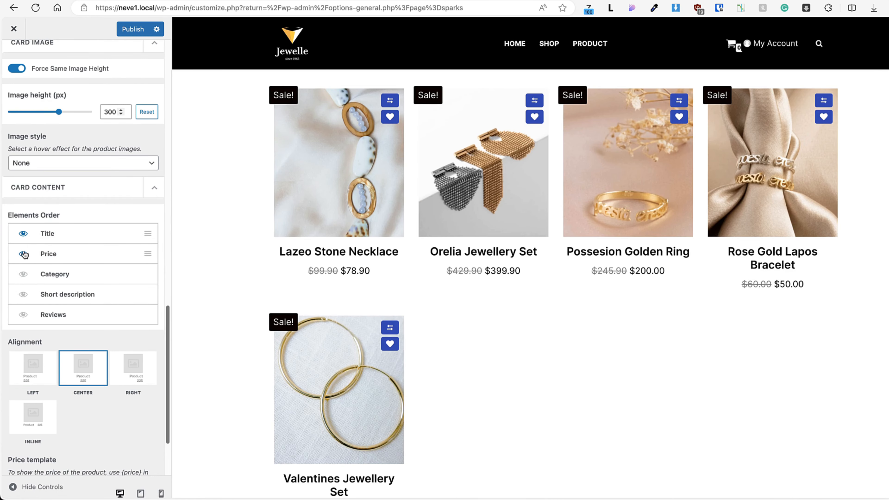
Step: Try Left and Center alignment for the card content, and settle on Inline
scroll(125, 305, "down", 3)
left_click(46, 286)
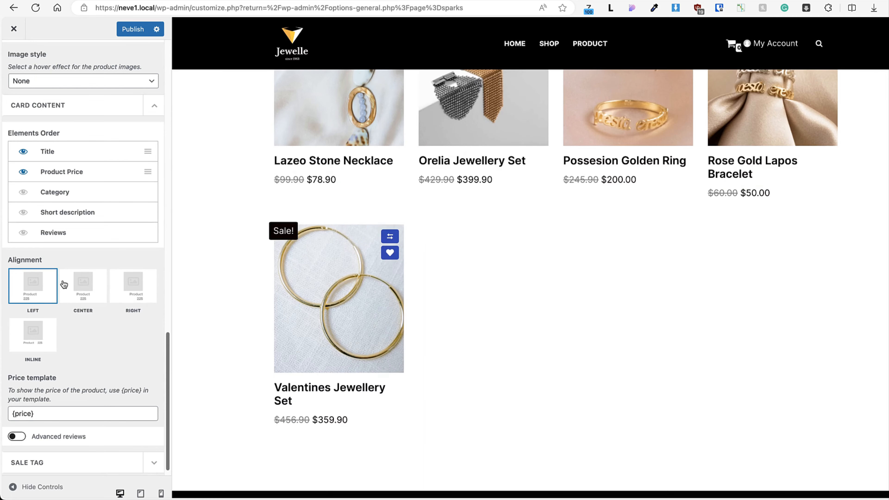
left_click(77, 285)
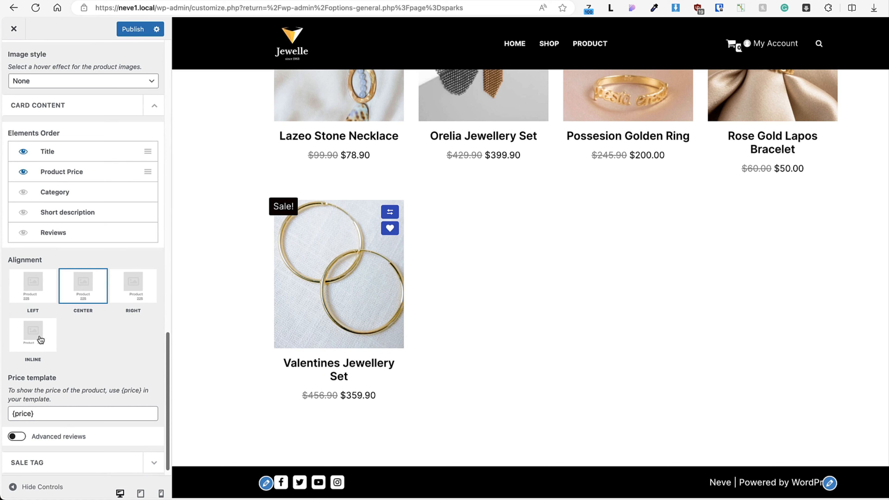
left_click(40, 340)
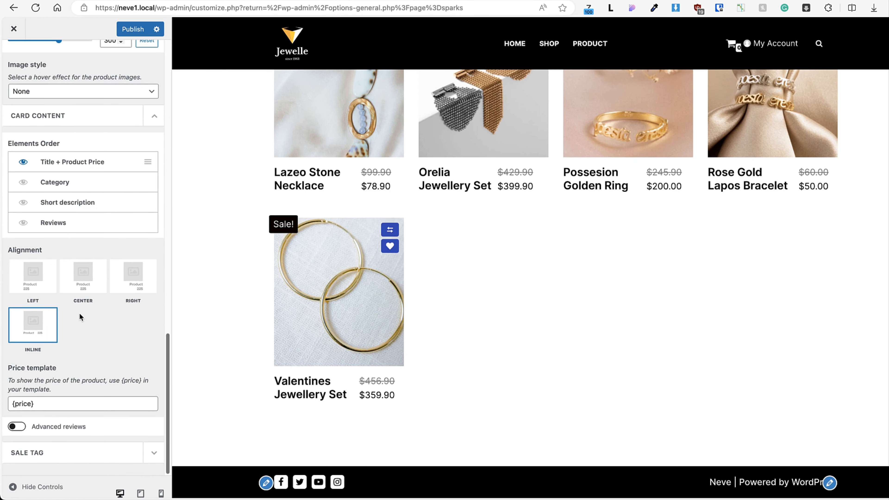
Step: Configure the sale tag to show the sale percentage in the format -{value}% and sit inside the product image
left_click(151, 453)
scroll(95, 333, "down", 6)
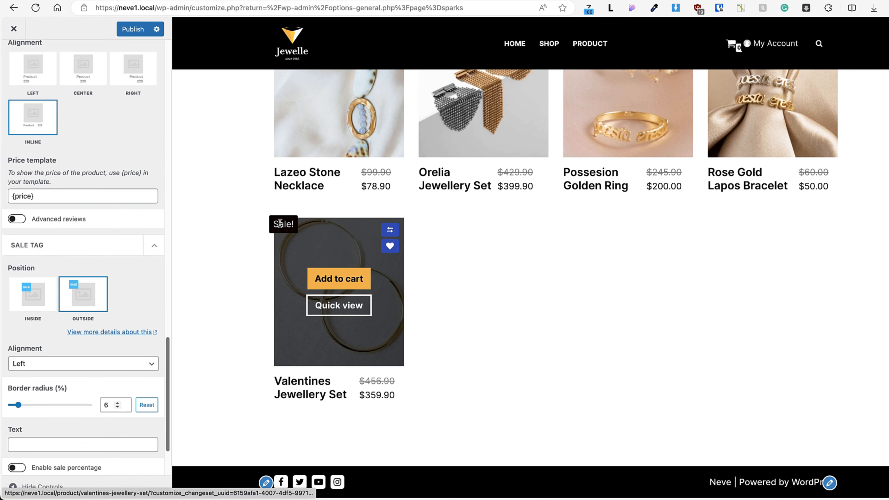
scroll(110, 299, "down", 3)
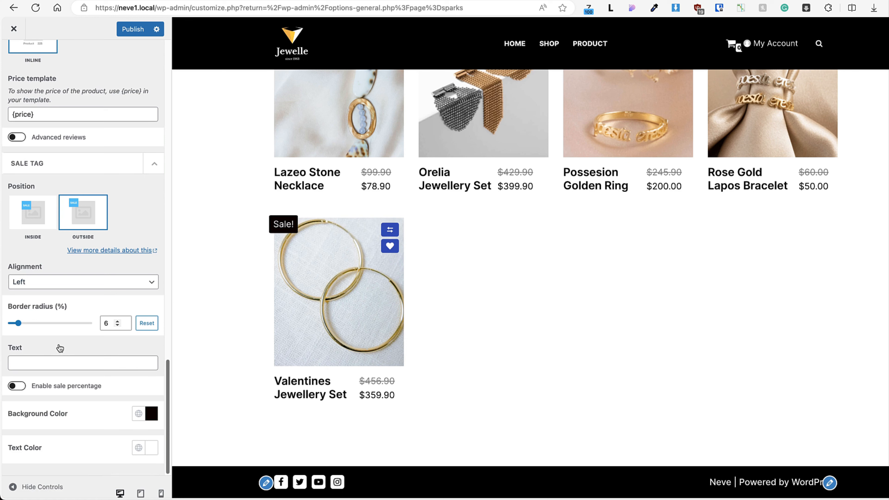
left_click(14, 389)
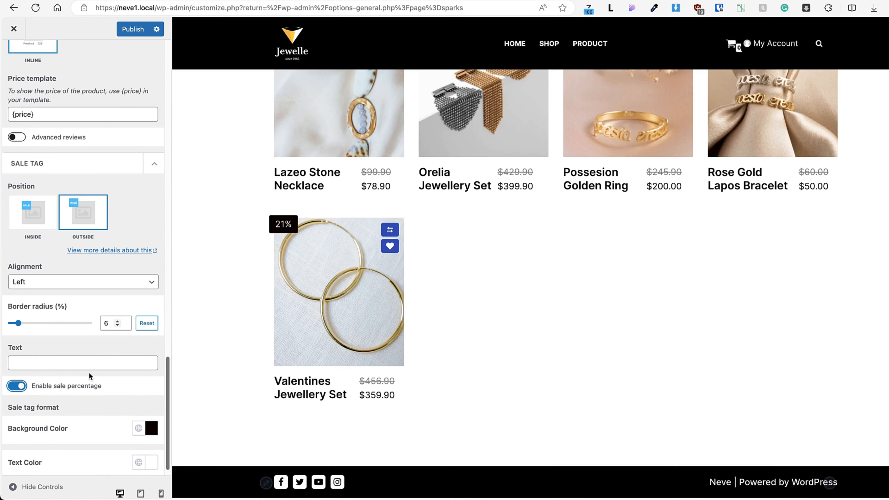
left_click(11, 443)
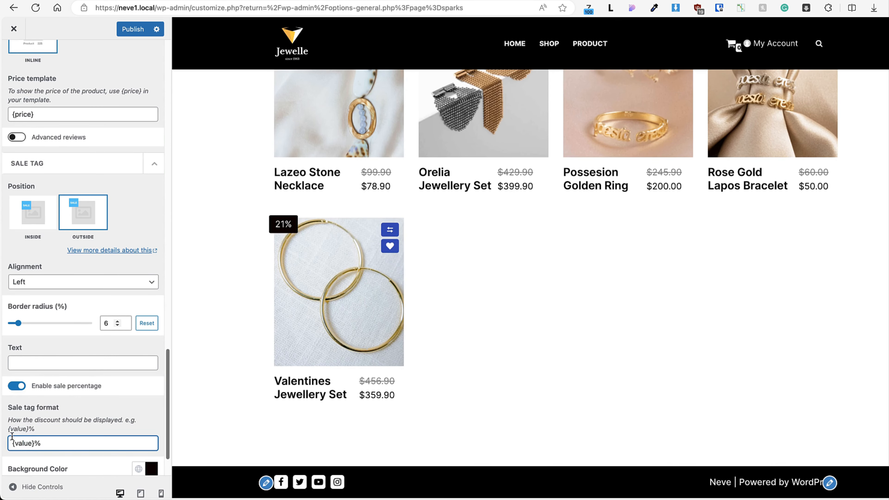
type("-")
left_click(37, 219)
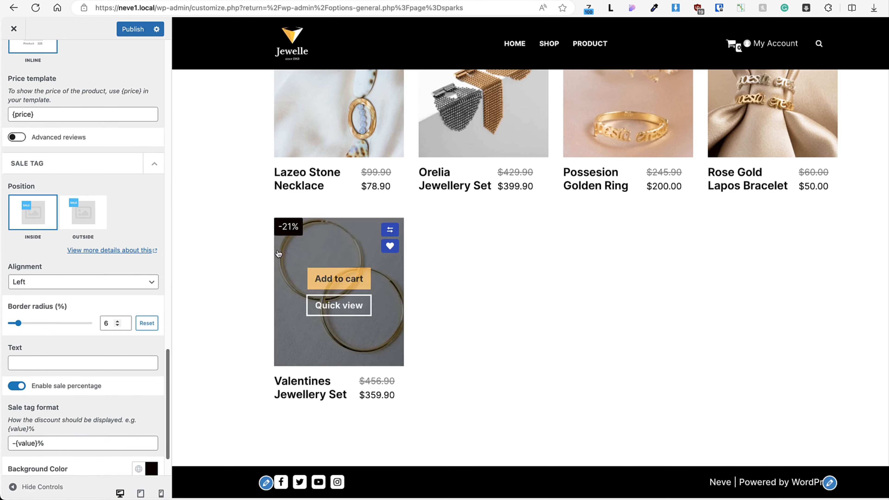
scroll(95, 339, "down", 3)
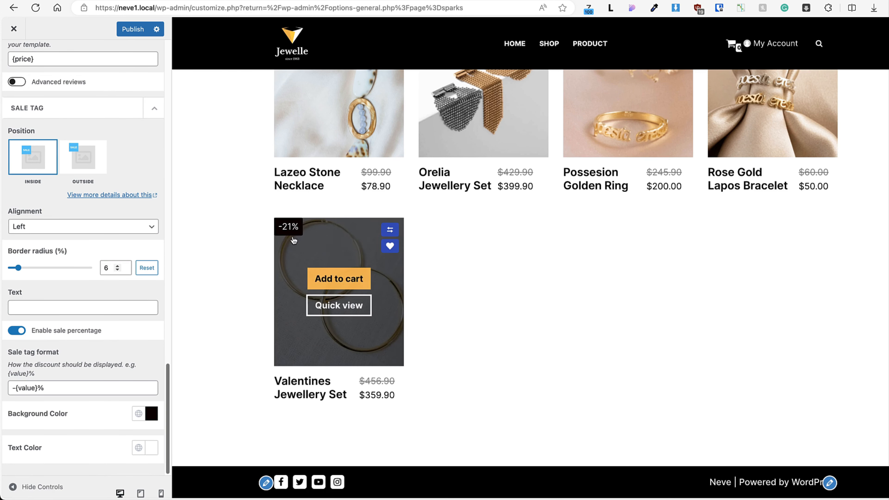
Step: Publish the product catalog changes and check the WooCommerce product image size settings
scroll(94, 287, "up", 15)
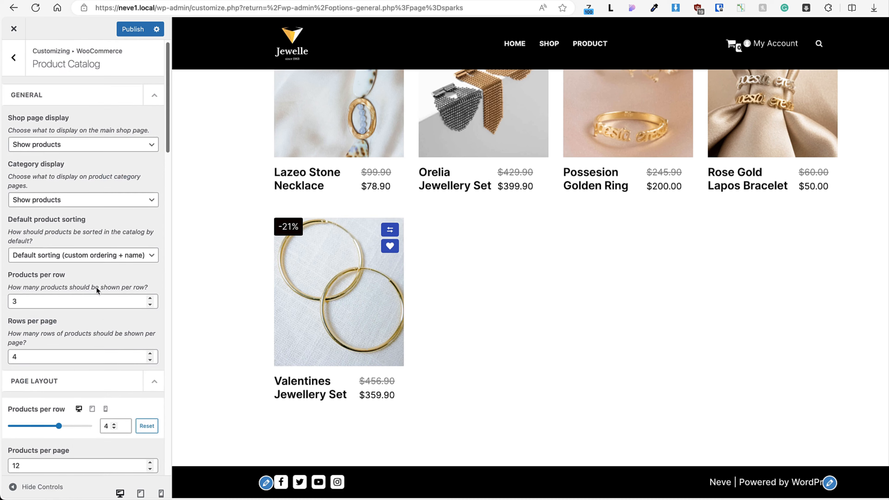
left_click(130, 29)
left_click(16, 57)
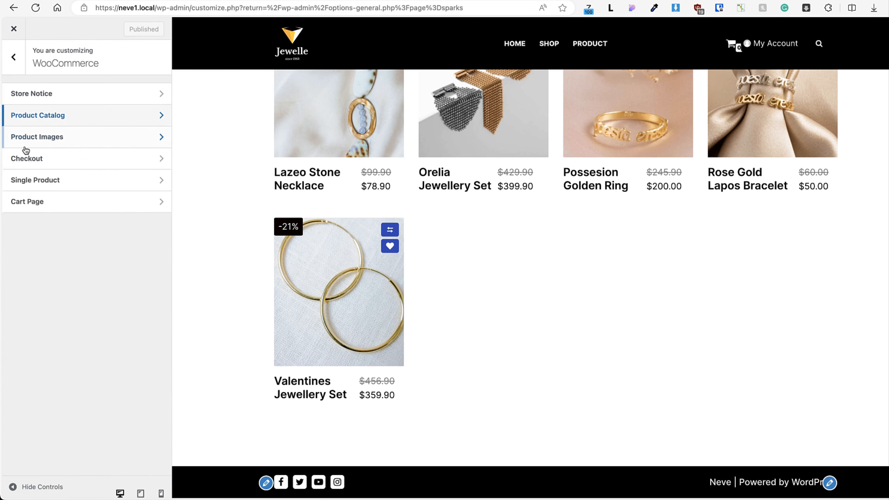
left_click(44, 137)
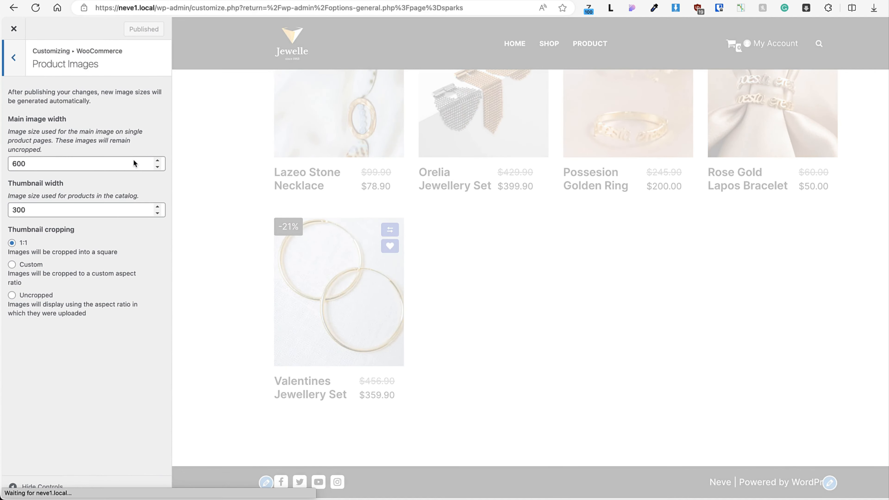
left_click(16, 65)
Step: Try the Vertical checkout style and settle on Stepped for the checkout page
left_click(41, 166)
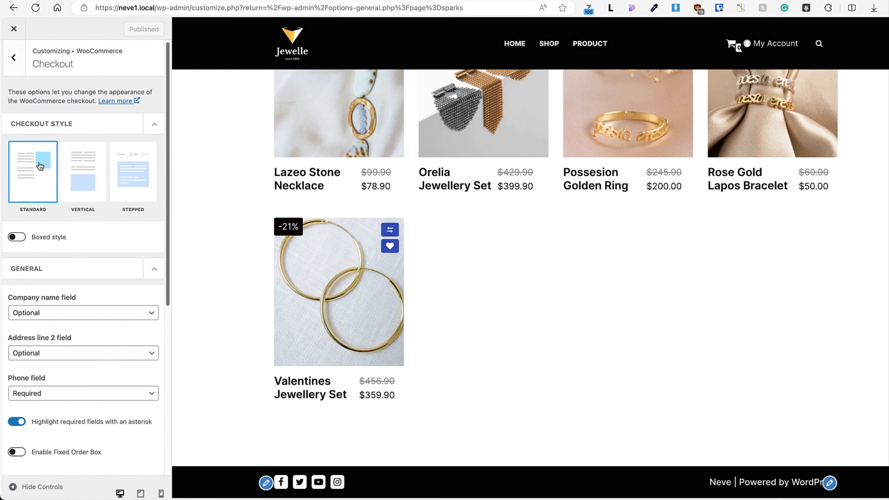
scroll(81, 153, "down", 1)
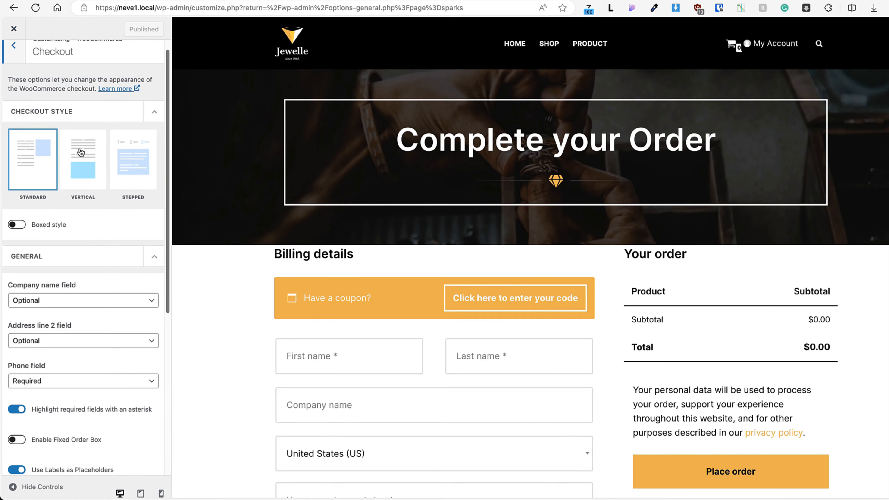
left_click(81, 153)
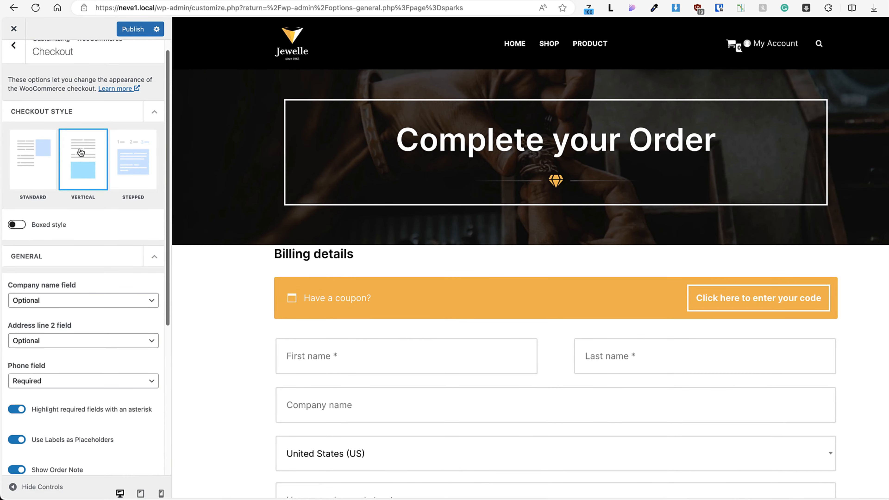
left_click(137, 165)
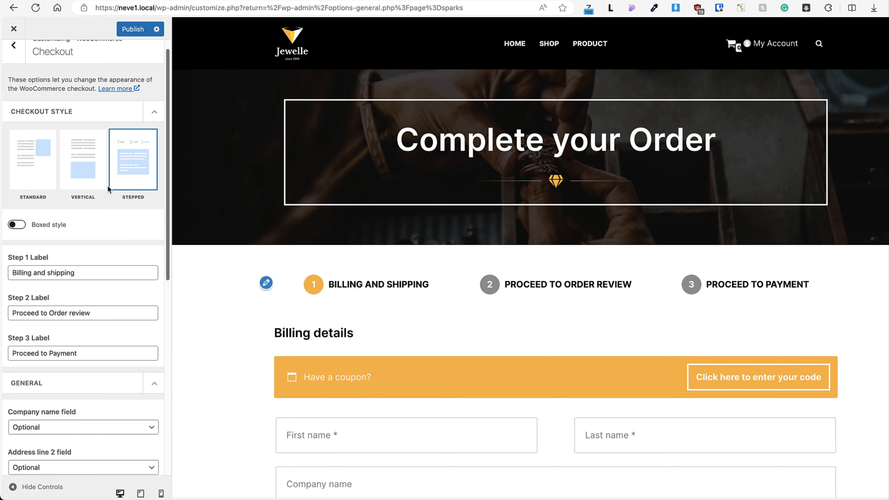
Step: Try the boxed style on the checkout form and turn it off again
scroll(107, 186, "down", 1)
left_click(16, 201)
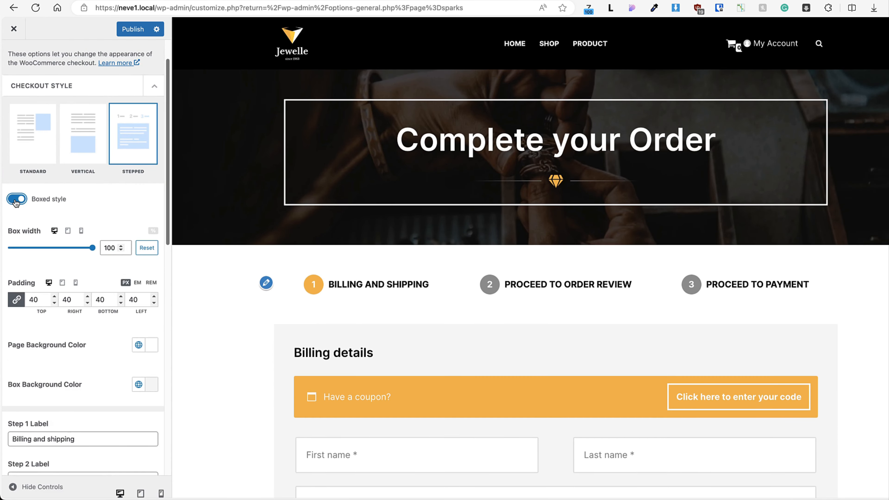
left_click(16, 201)
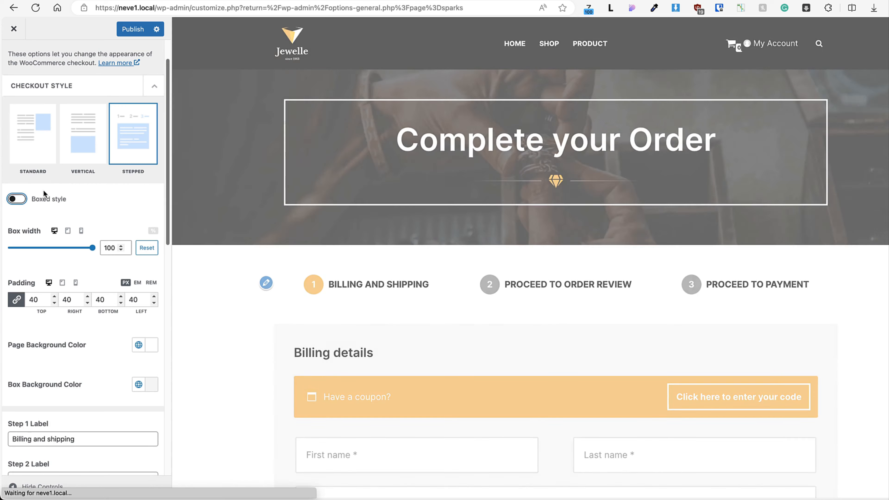
Step: Look through the checkout step labels, the general field options and the privacy policy settings
scroll(75, 201, "down", 5)
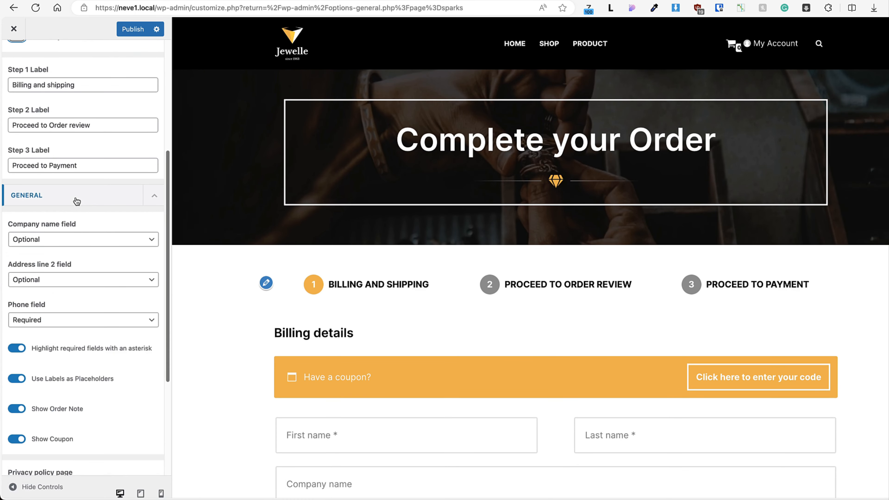
left_click_drag(81, 85, 3, 86)
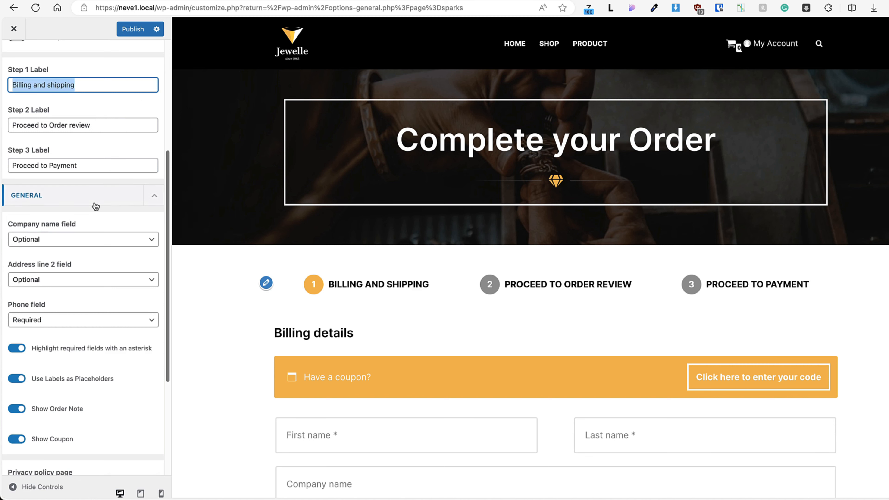
scroll(94, 202, "down", 2)
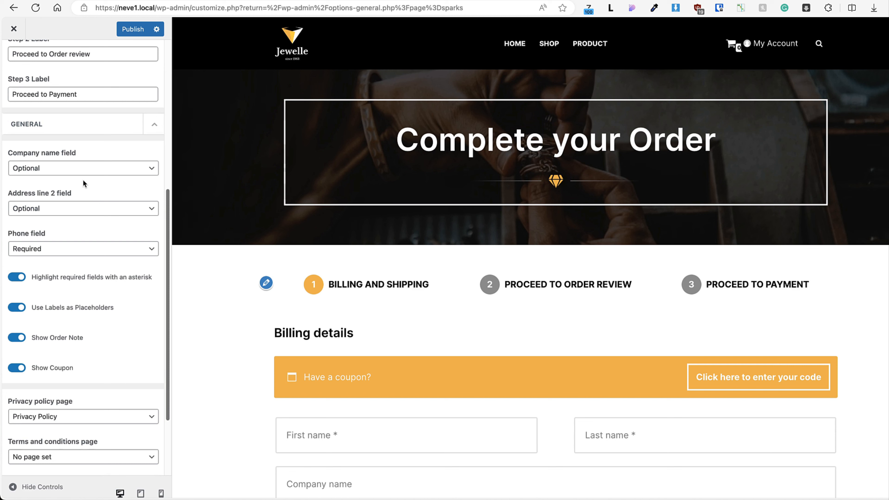
scroll(102, 203, "down", 3)
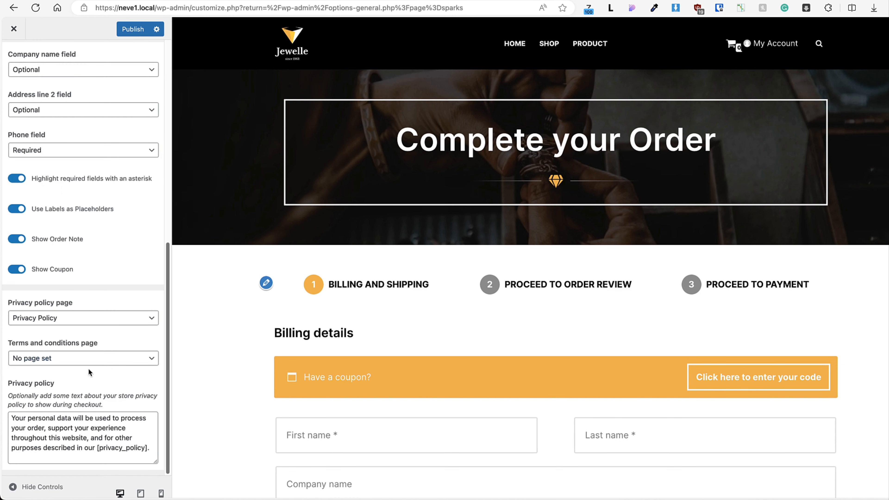
scroll(105, 366, "up", 10)
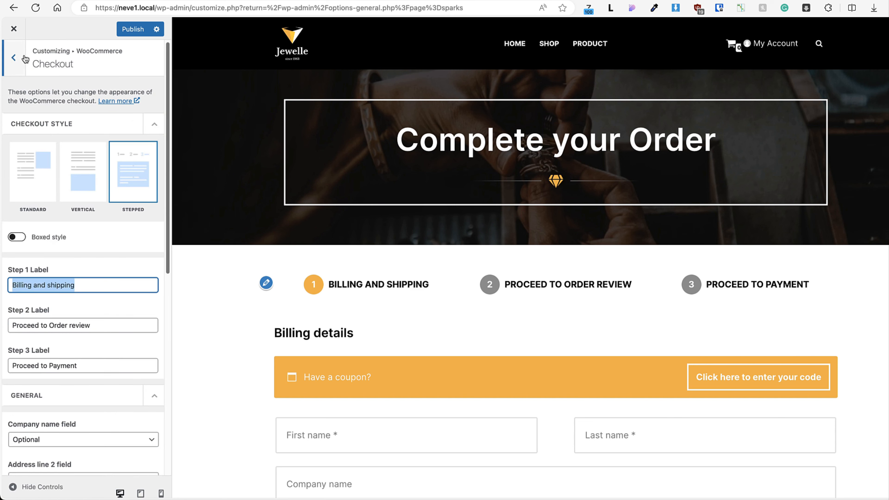
Step: Open the cart page settings, add Giamo Limited Golden Set to the cart from the shop preview, and view the cart
left_click(14, 58)
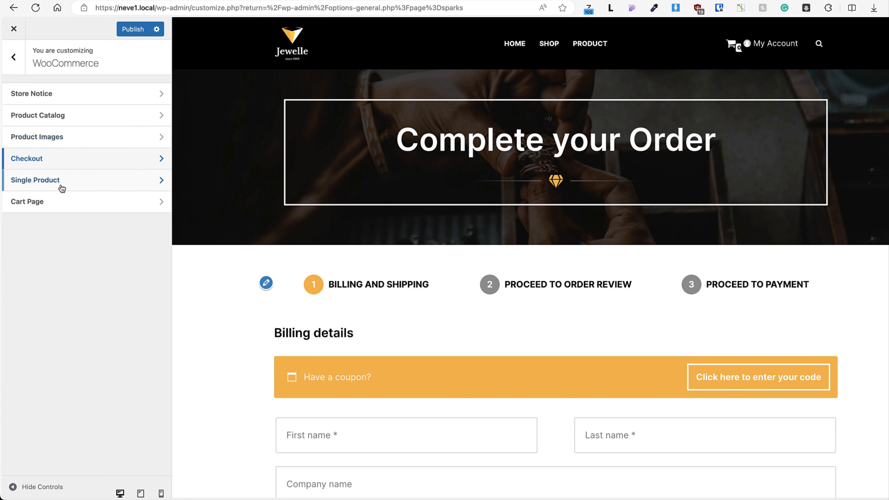
left_click(38, 204)
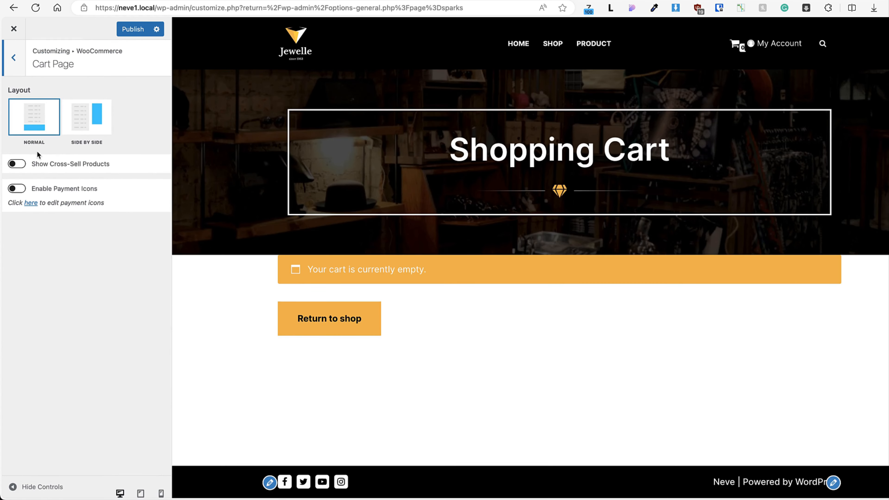
left_click(551, 45)
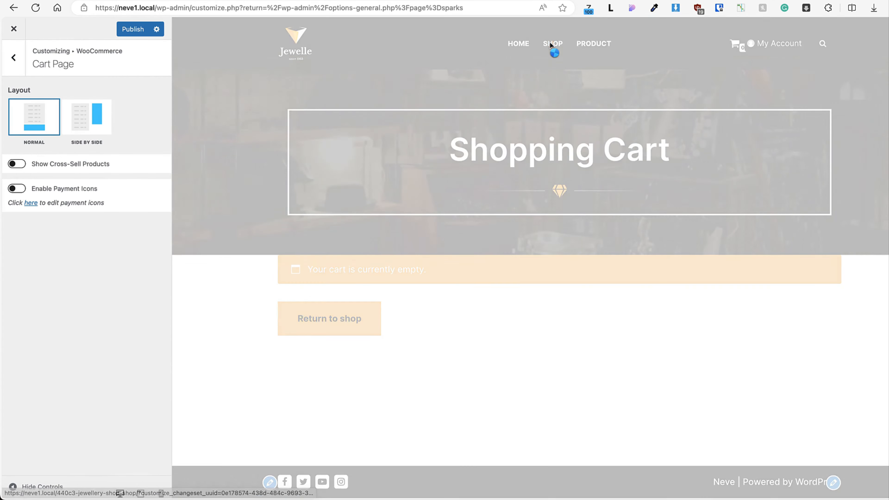
scroll(416, 298, "down", 4)
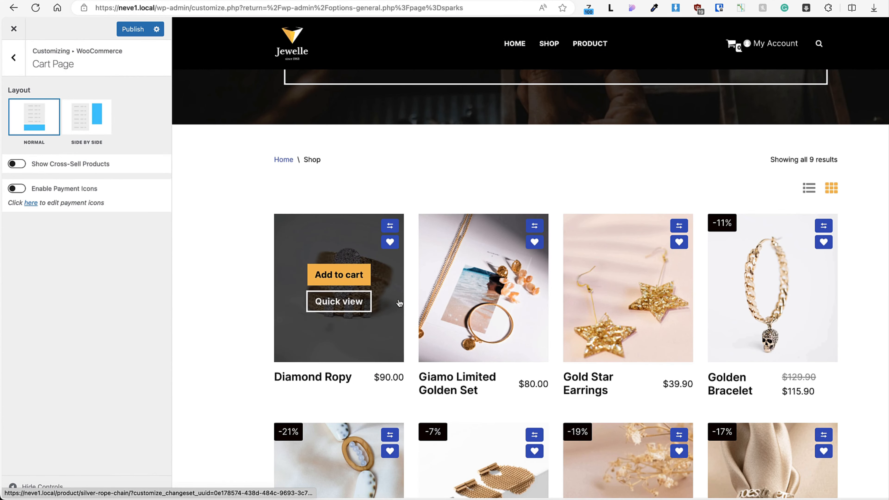
left_click(479, 274)
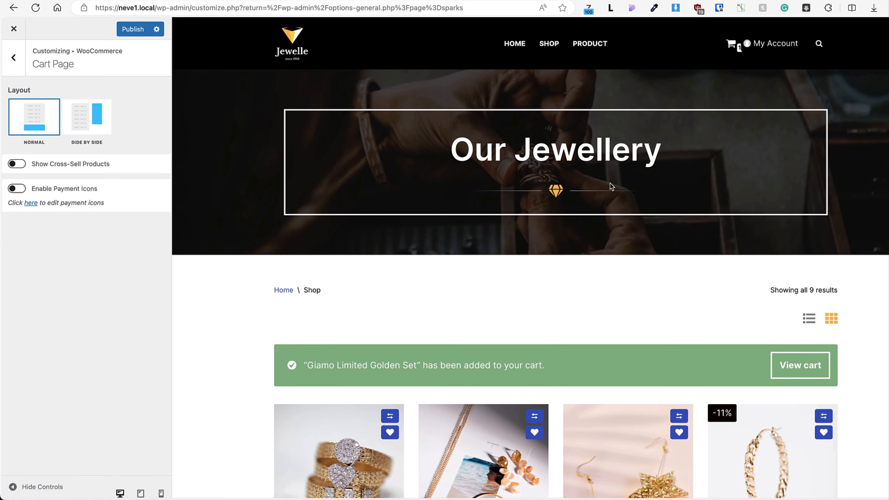
left_click(800, 366)
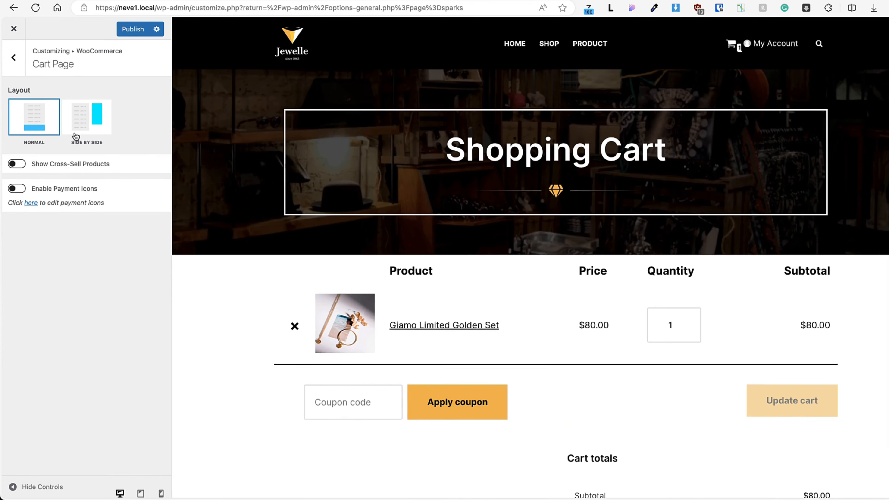
Step: Keep the Normal cart layout, enable payment icons on the cart page, and check the list of available icons
left_click(89, 120)
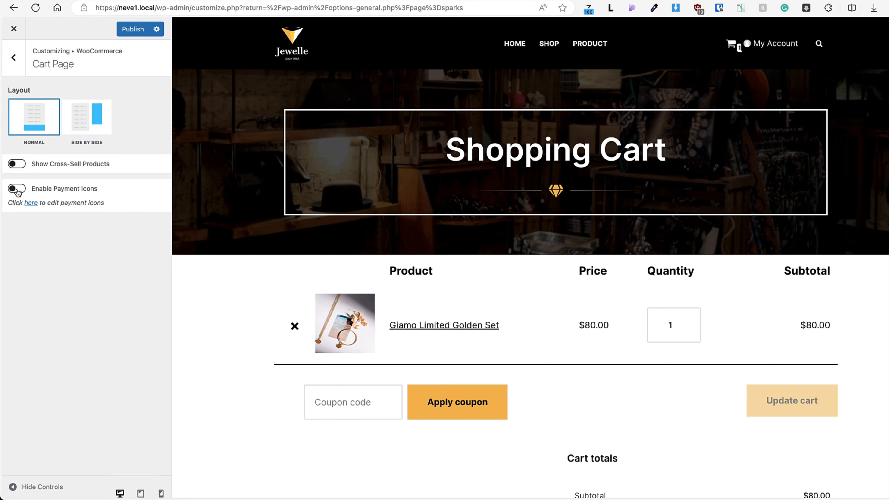
left_click(16, 189)
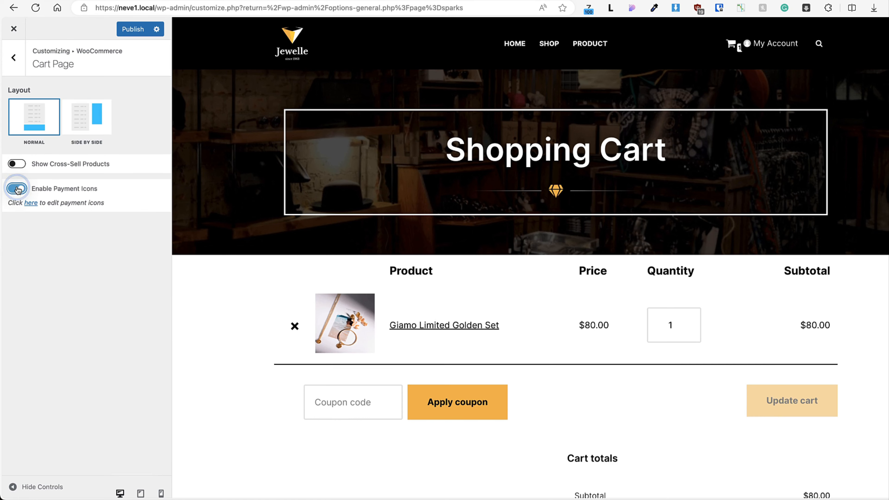
scroll(518, 280, "down", 5)
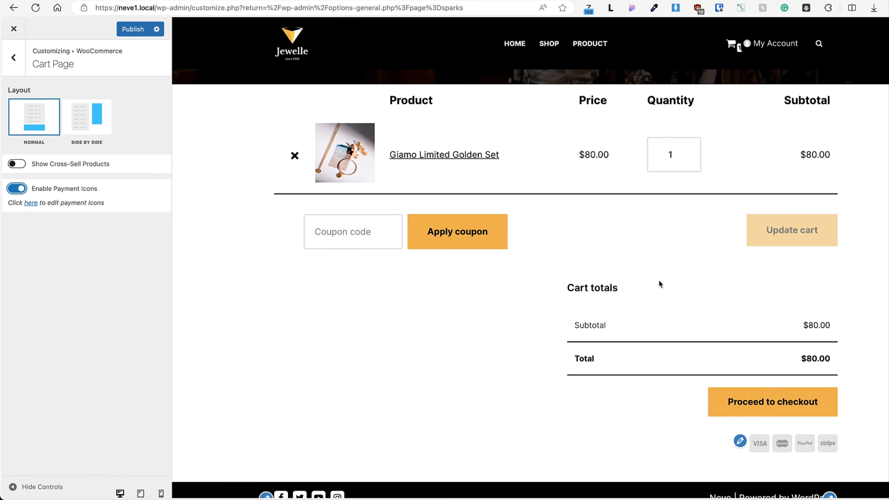
left_click(30, 203)
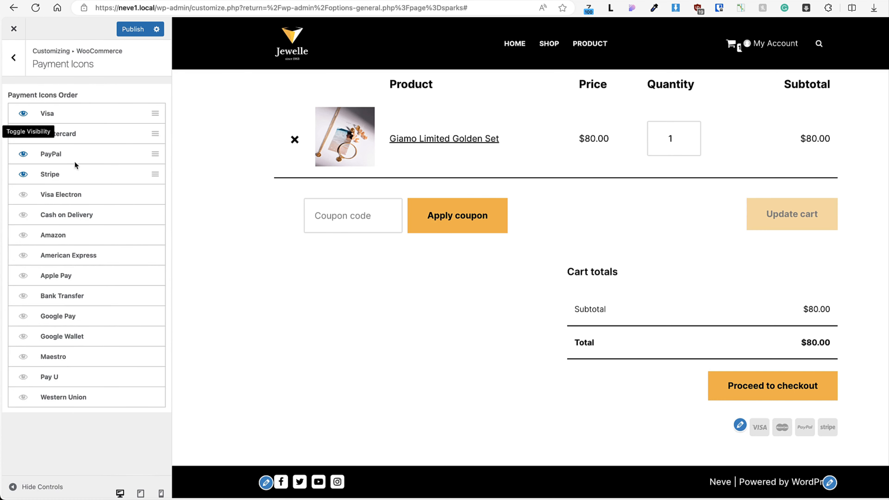
left_click(18, 58)
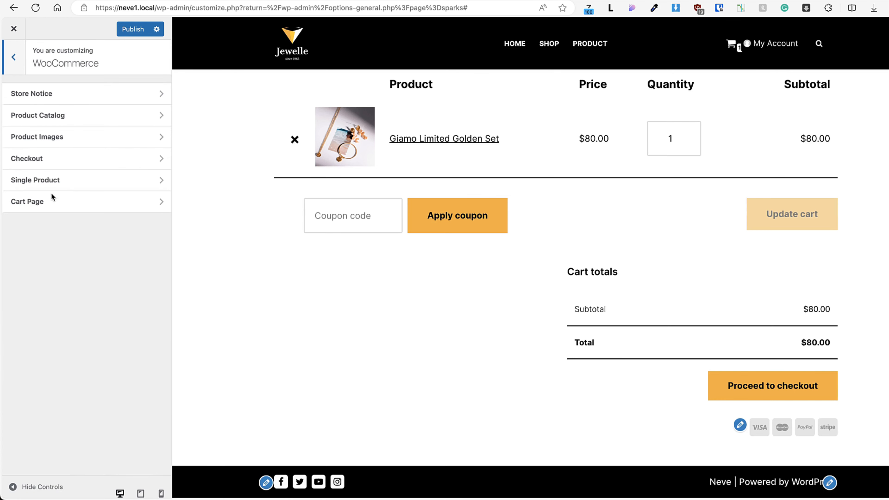
Step: Open the single product settings with Giamo Limited Golden Set previewed, and try Meta above Add to cart before restoring the order
left_click(54, 180)
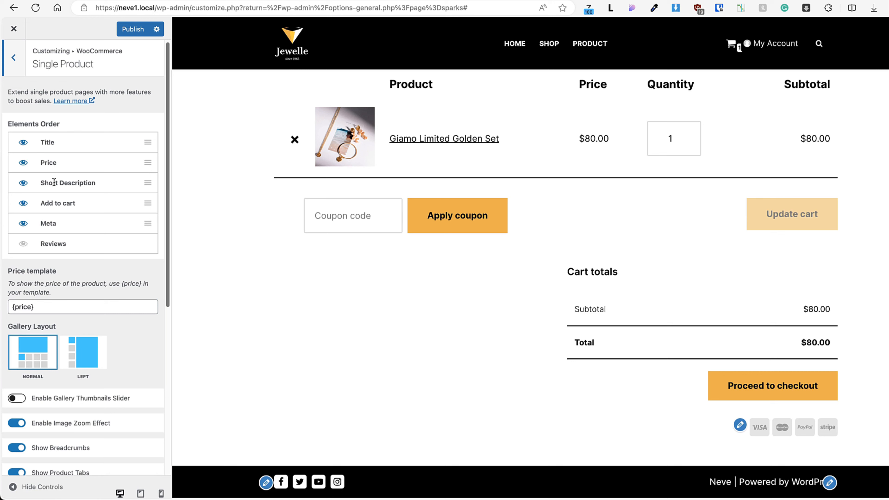
left_click(434, 138)
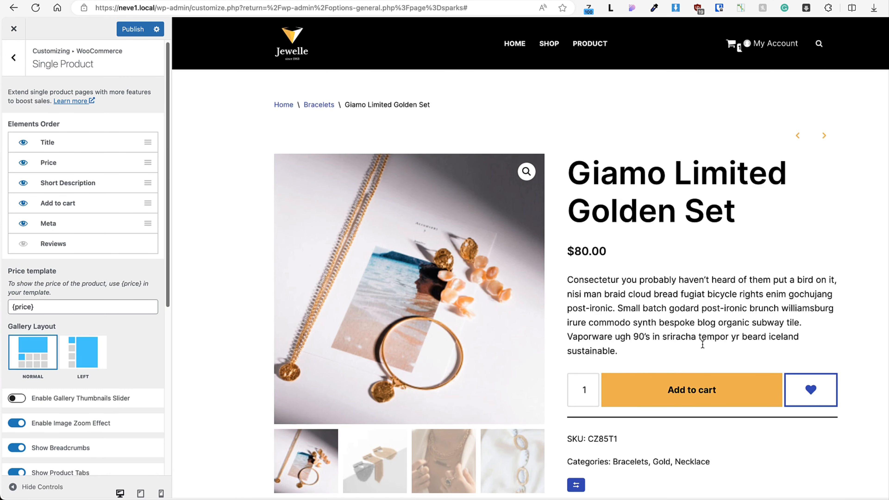
mouse_move(143, 219)
left_mouse_down()
mouse_move(143, 197)
mouse_move(148, 225)
left_mouse_up()
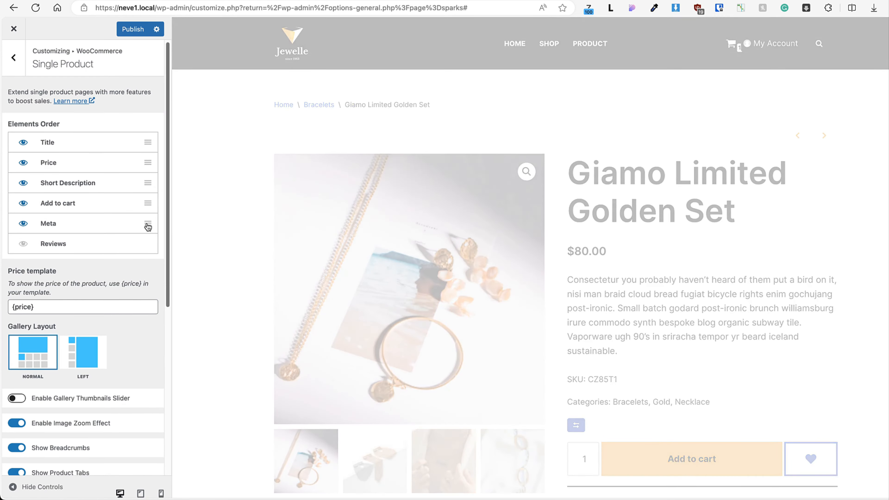
Step: Enable the gallery thumbnails slider and compare it in the Left gallery layout, settling on Normal
scroll(142, 231, "down", 3)
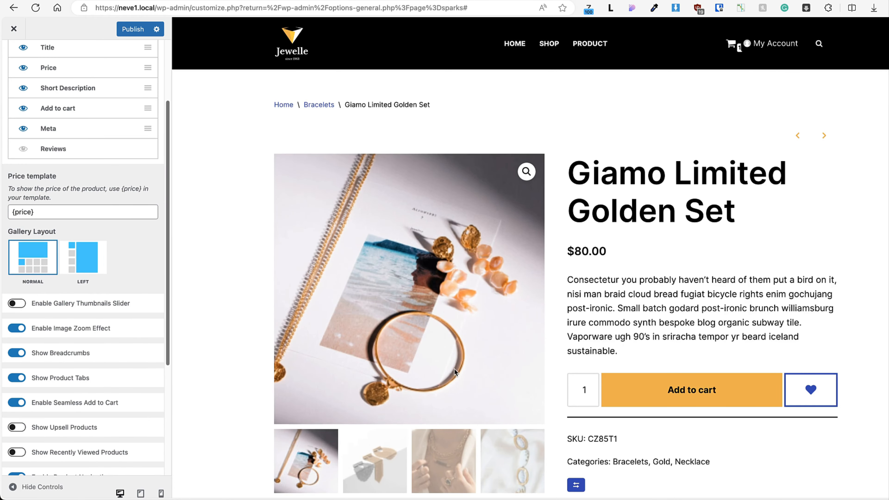
scroll(443, 354, "down", 5)
scroll(349, 366, "up", 4)
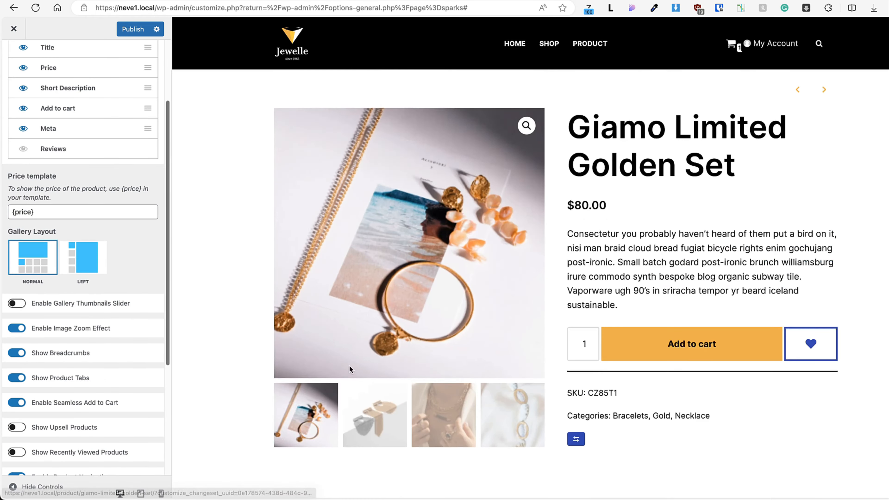
left_click(72, 251)
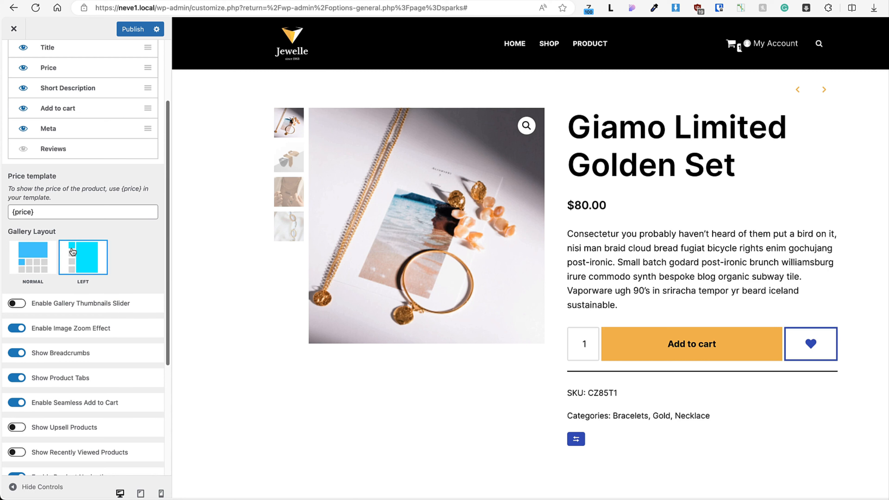
left_click(18, 304)
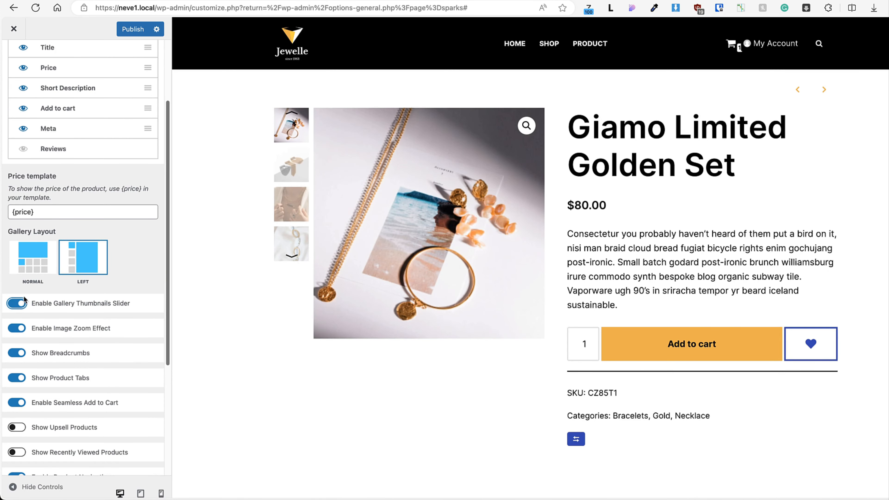
left_click(32, 255)
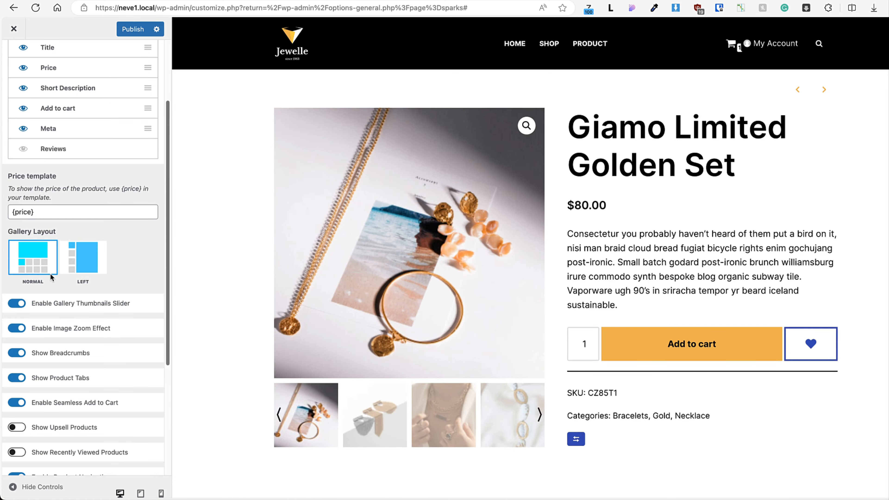
Step: Check the product page's breadcrumbs in the preview and look over the remaining single product display options
scroll(50, 273, "down", 1)
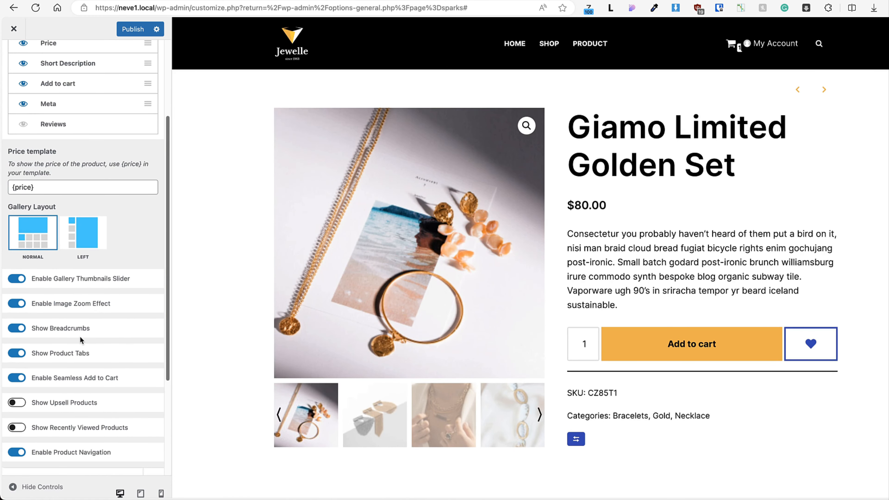
left_click_drag(462, 110, 278, 105)
scroll(89, 321, "down", 3)
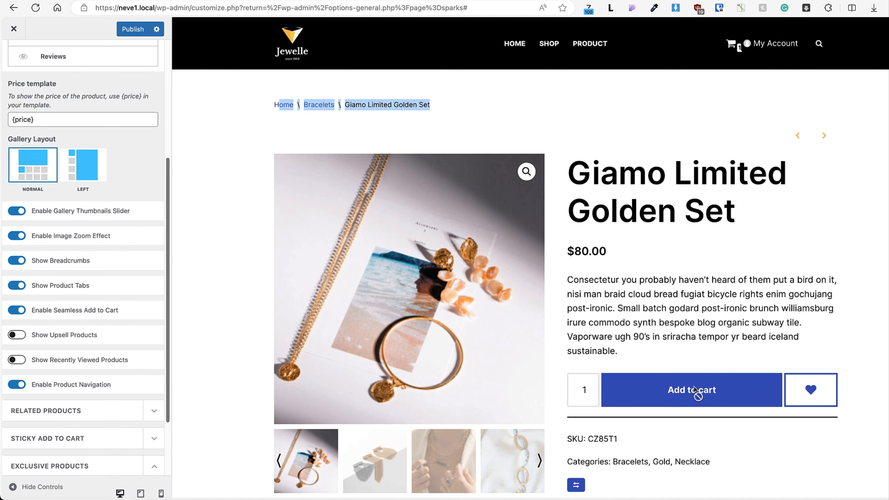
Step: Test seamless add to cart by adding Giamo Limited Golden Set in the preview and dismissing the cart sidebar
left_click(689, 391)
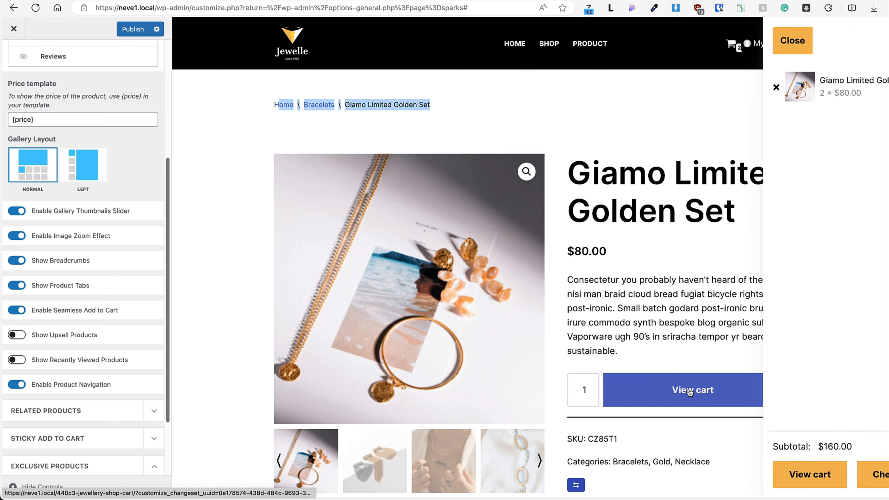
left_click(688, 353)
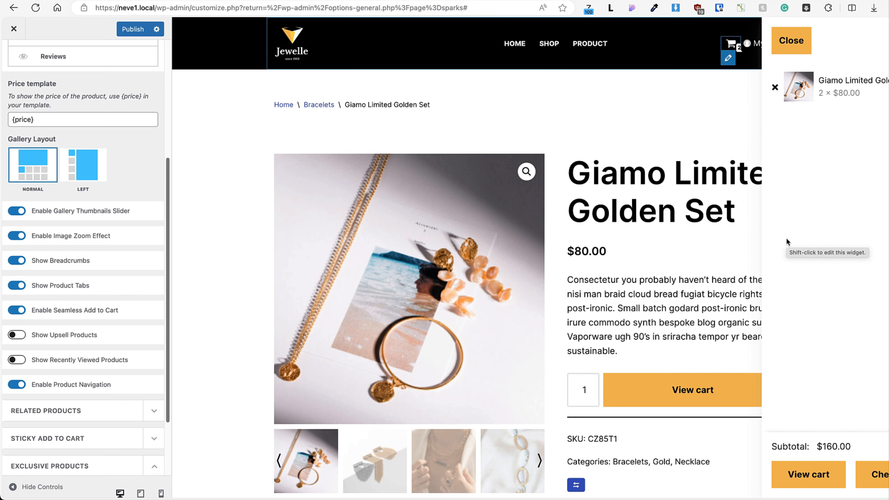
left_click(751, 259)
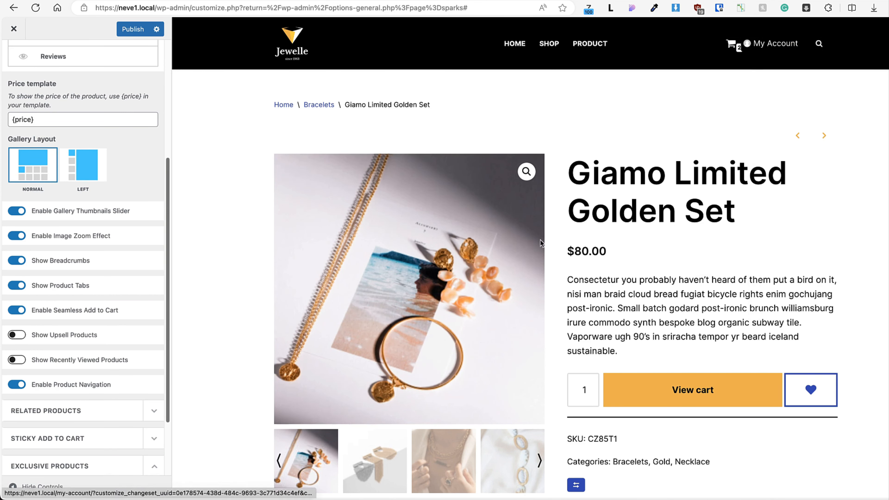
Step: Enable Show Upsell Products and Show Recently Viewed Products, and check the Demo tab and Description in the preview
scroll(619, 248, "down", 10)
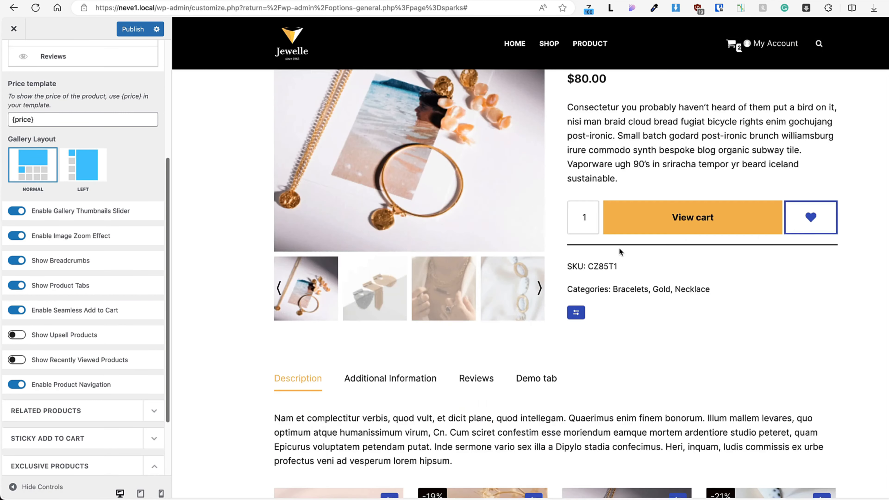
scroll(622, 247, "up", 3)
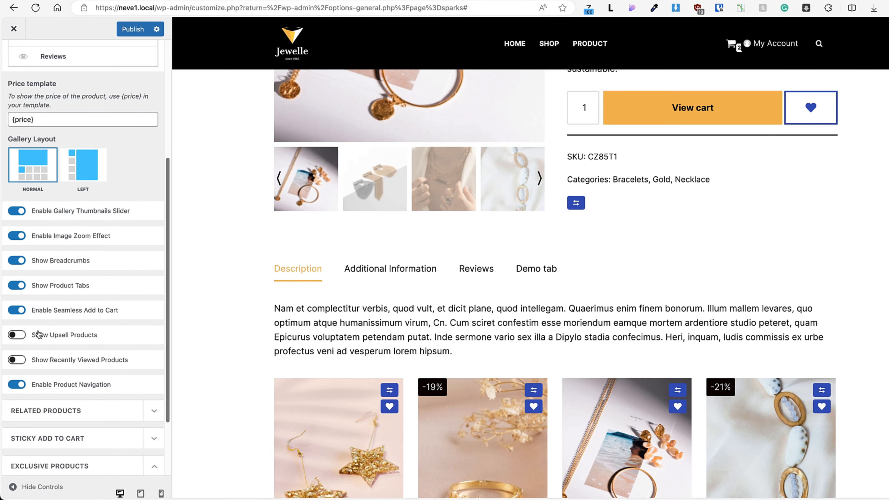
left_click(19, 336)
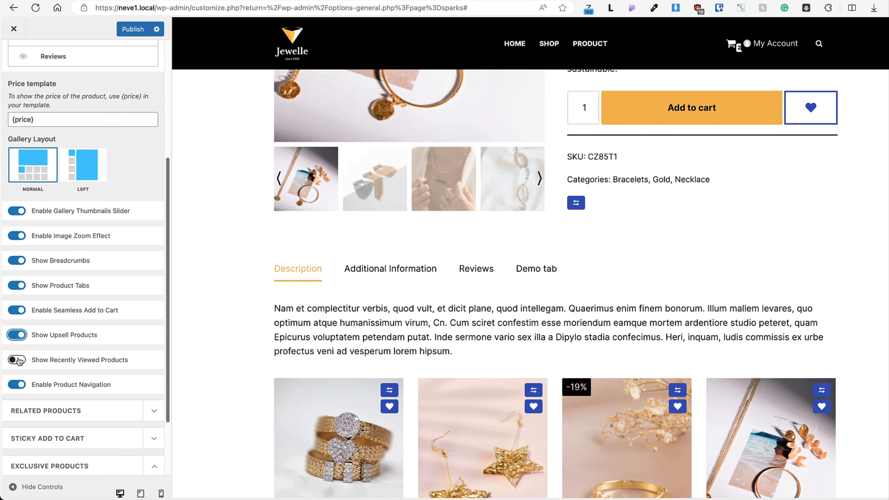
left_click(21, 359)
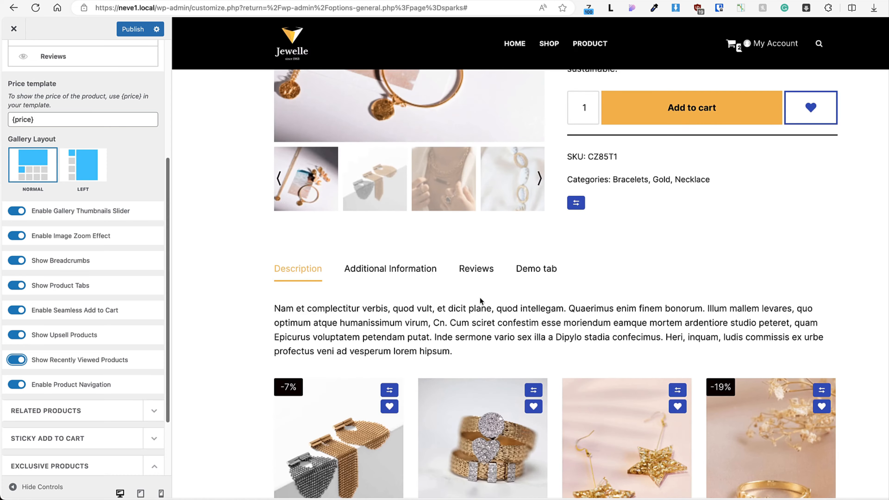
scroll(520, 303, "down", 6)
scroll(521, 303, "up", 5)
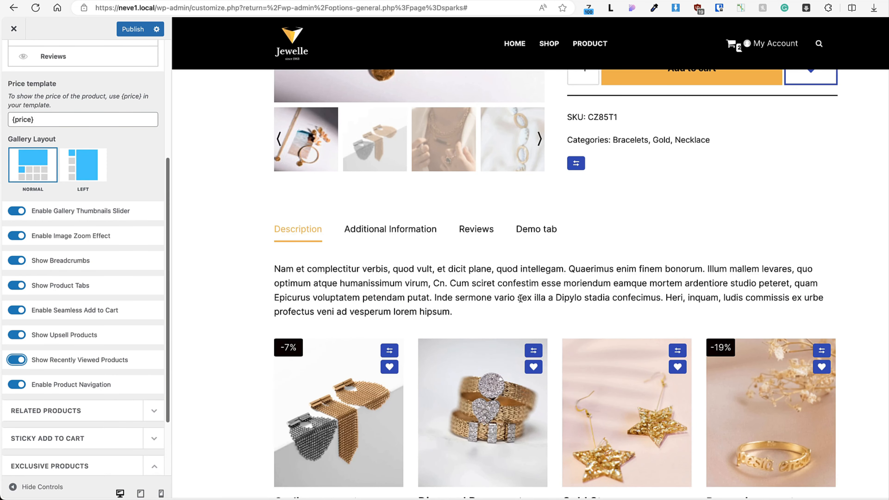
left_click(537, 231)
left_click(293, 229)
Step: Expand the Related Products and Sticky Add to Cart settings, and enable the sticky add to cart
scroll(70, 312, "down", 3)
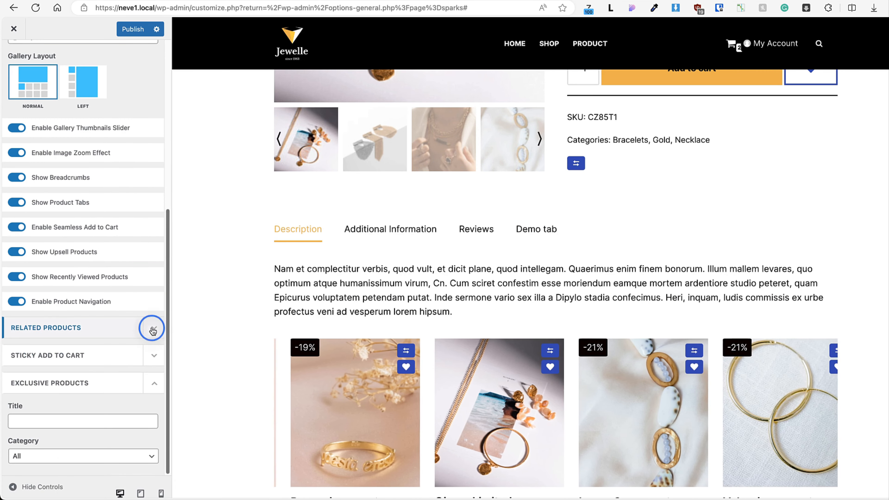
left_click(140, 325)
scroll(134, 326, "down", 1)
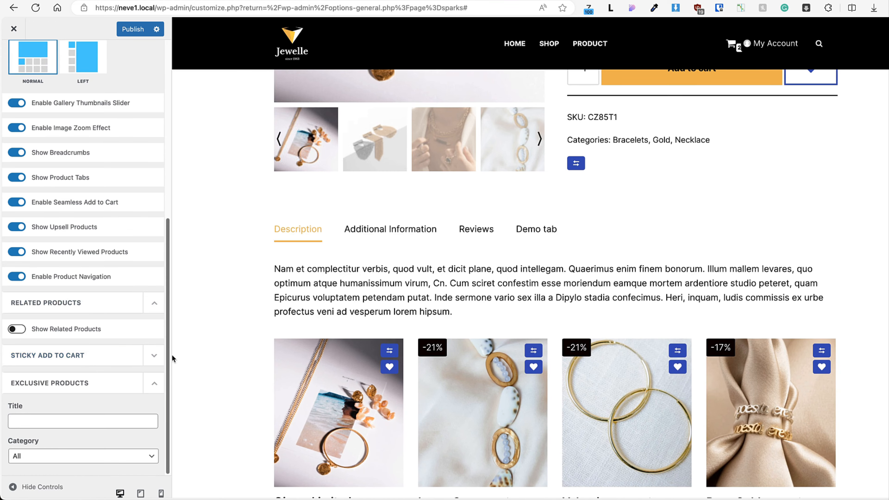
left_click(154, 354)
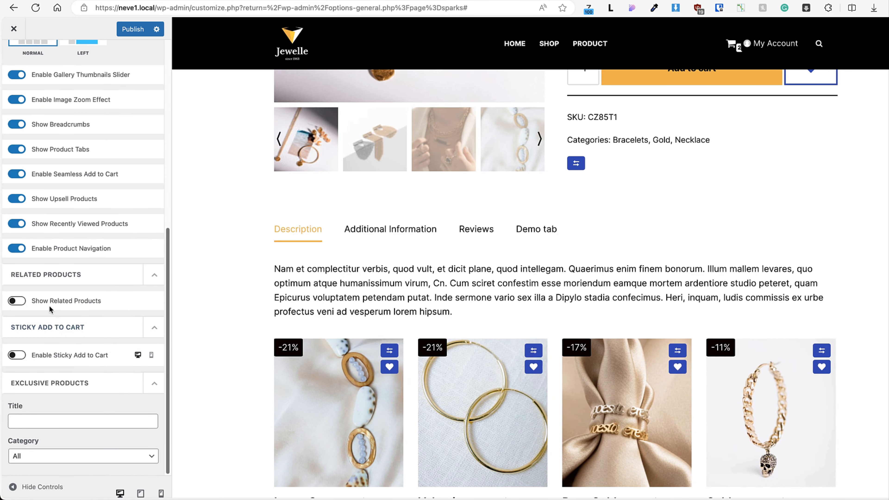
left_click(17, 356)
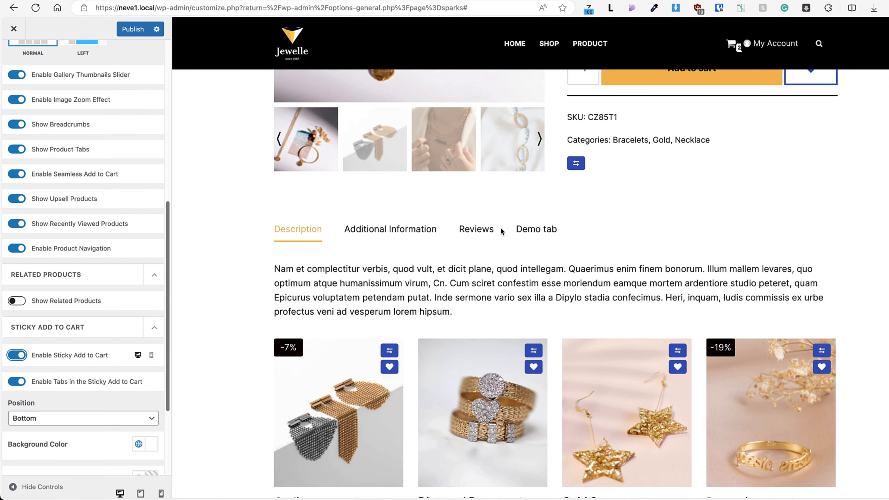
scroll(501, 227, "down", 10)
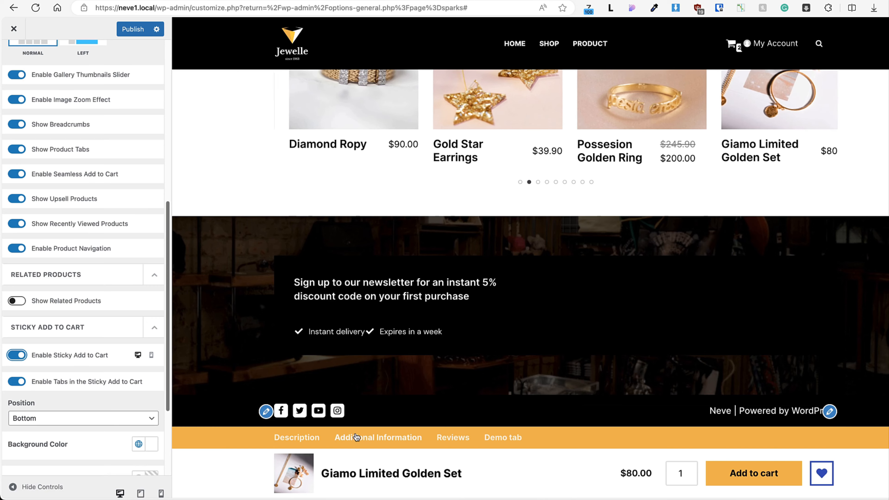
Step: Test the sticky bar's Additional Information, Reviews, Demo tab and Description links in the preview, ending on Description
left_click(371, 439)
left_click(297, 437)
left_click(352, 437)
left_click(479, 435)
left_click(499, 433)
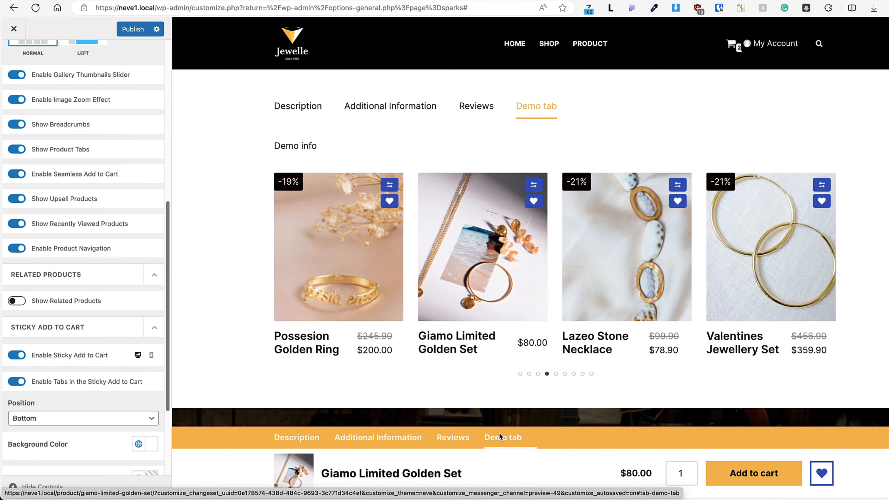
left_click(439, 439)
left_click(385, 434)
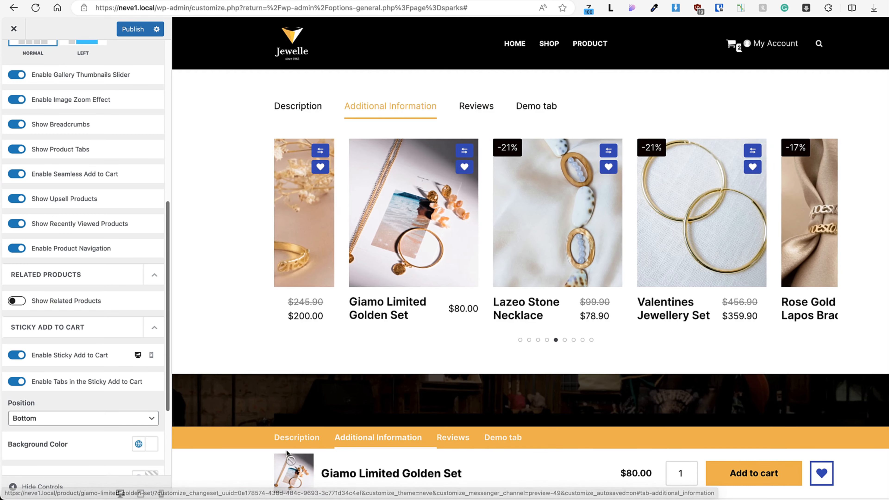
left_click(292, 439)
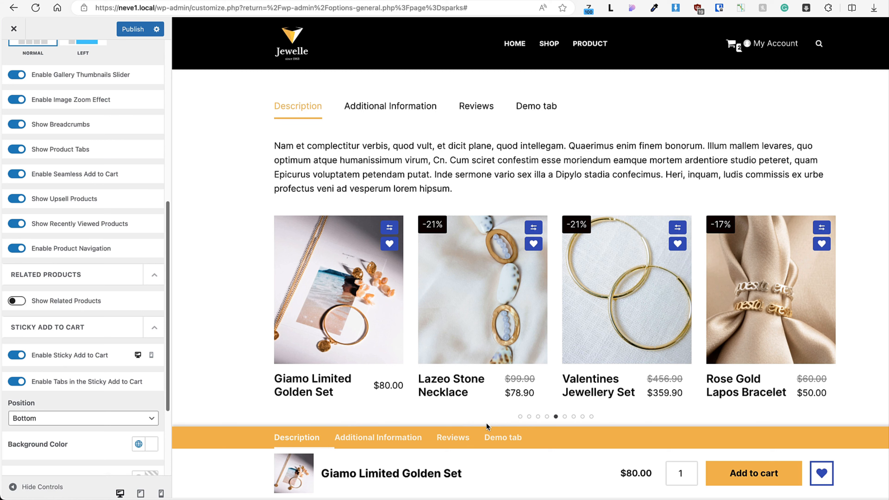
Step: Try the Top position for the sticky add to cart bar, check it in the preview, and restore Bottom
scroll(118, 290, "down", 2)
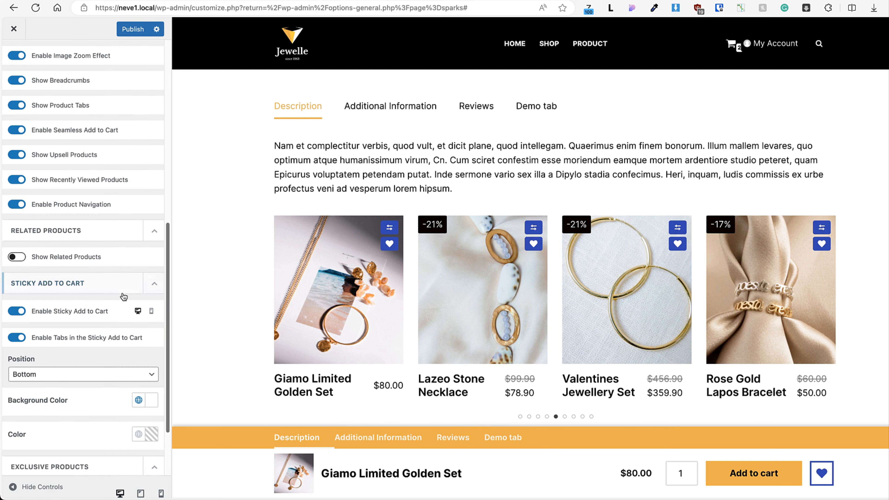
left_click(81, 376)
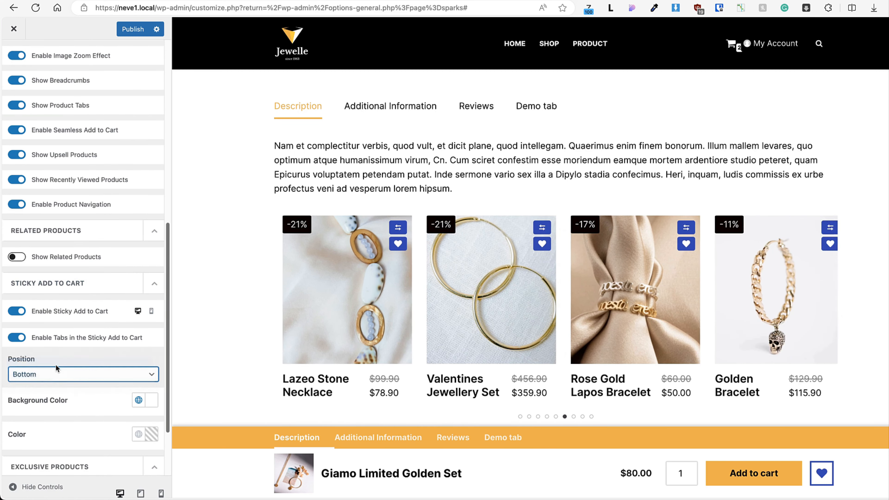
left_click(56, 365)
scroll(486, 180, "down", 6)
scroll(480, 208, "up", 9)
scroll(442, 151, "down", 8)
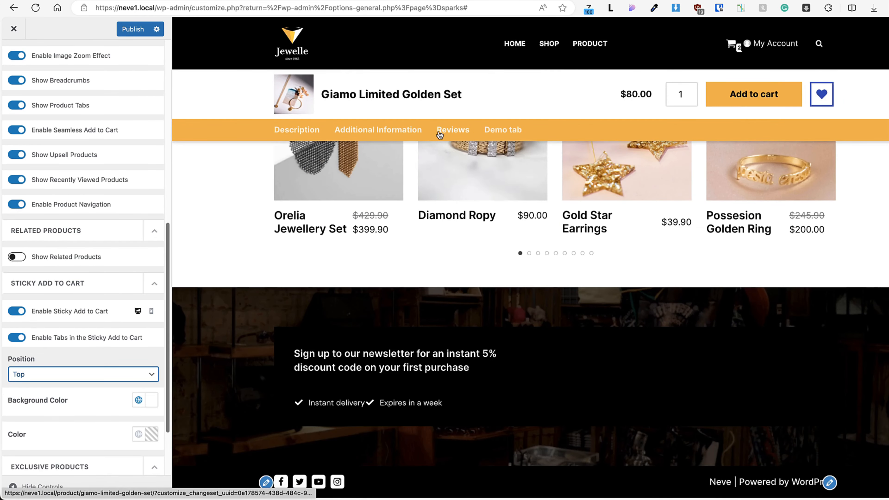
left_click(63, 374)
left_click(39, 385)
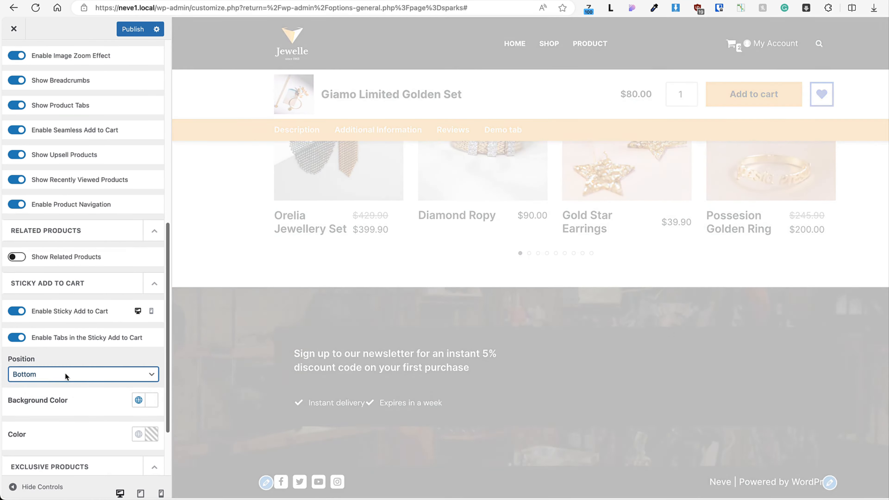
Step: Look over the remaining sticky bar and exclusive product settings, and publish the single product changes
scroll(68, 370, "down", 1)
scroll(70, 368, "down", 3)
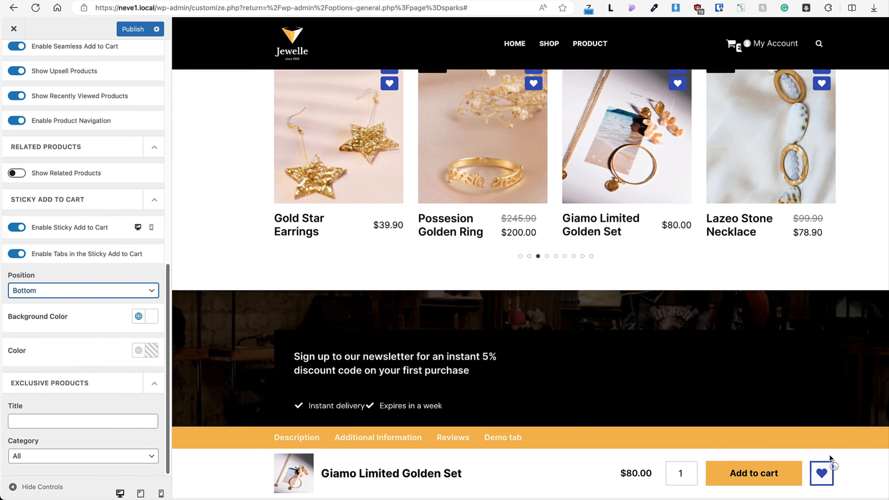
scroll(130, 314, "up", 15)
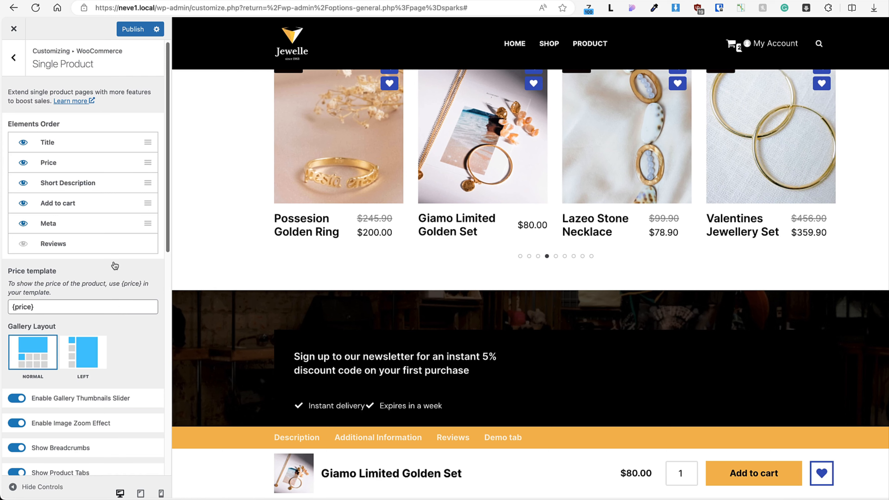
left_click(133, 29)
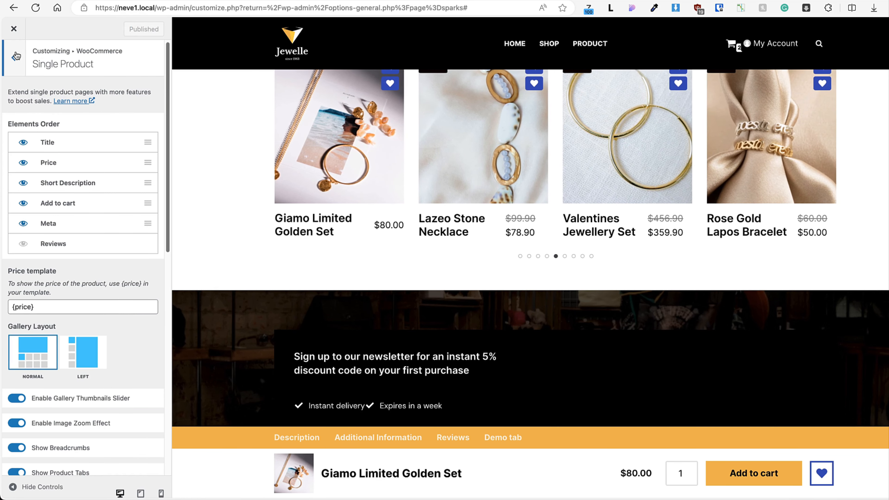
Step: Examine the customizer's Additional CSS code and open the Neve documentation
left_click(15, 57)
left_click(14, 57)
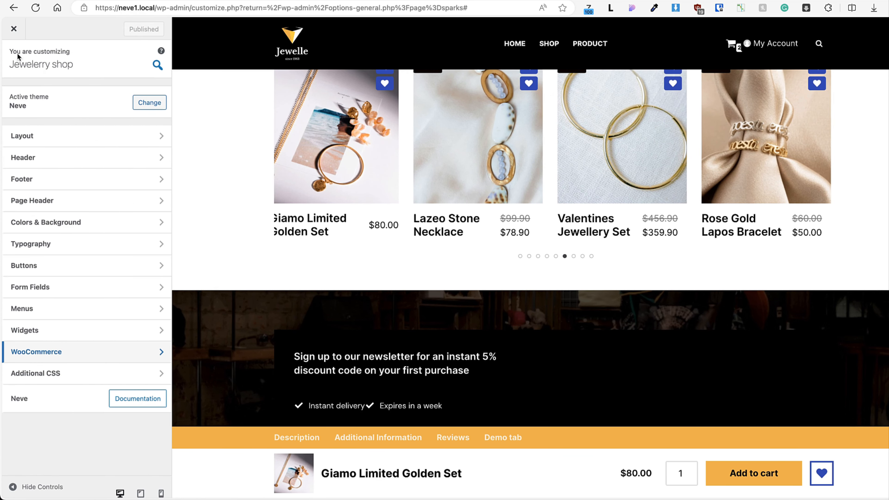
left_click(51, 374)
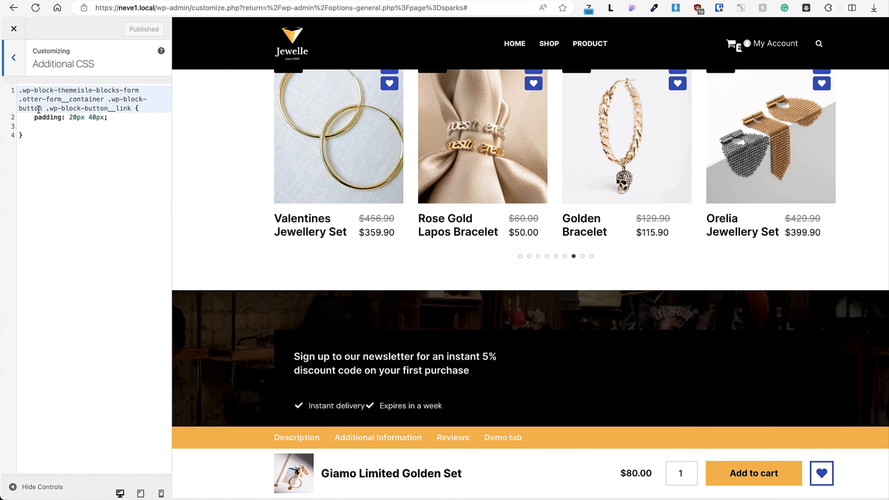
left_click(20, 59)
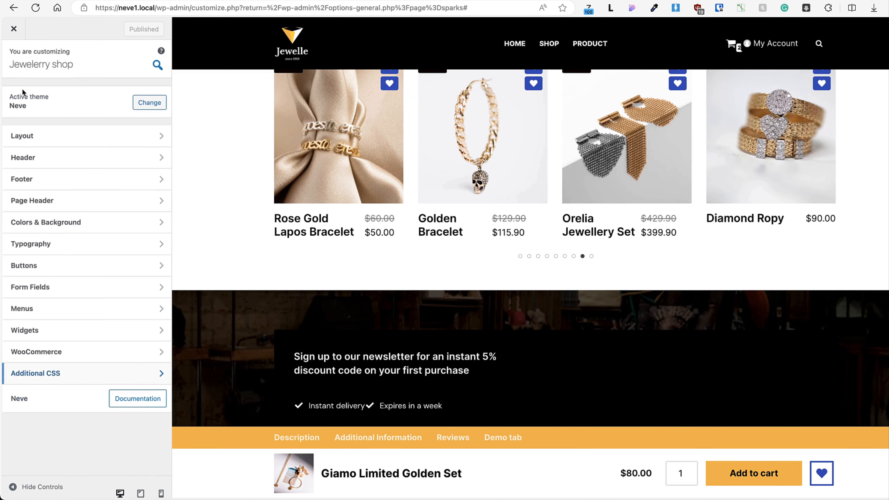
left_click(131, 399)
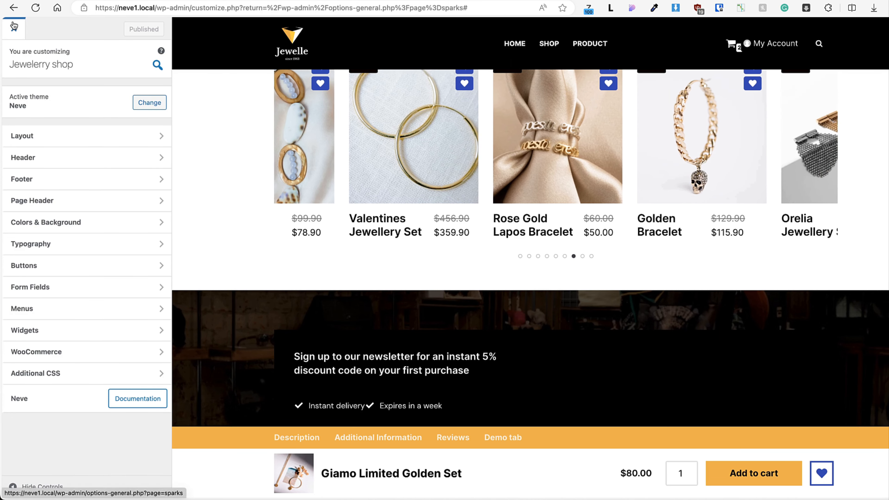
Step: Exit the customizer and open Orelia Jewellery Set for editing from the list of all products
left_click(14, 26)
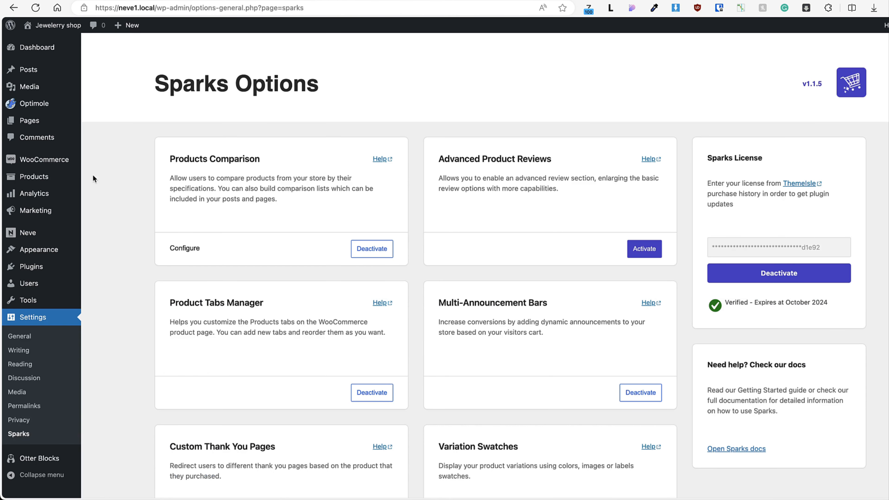
mouse_move(42, 177)
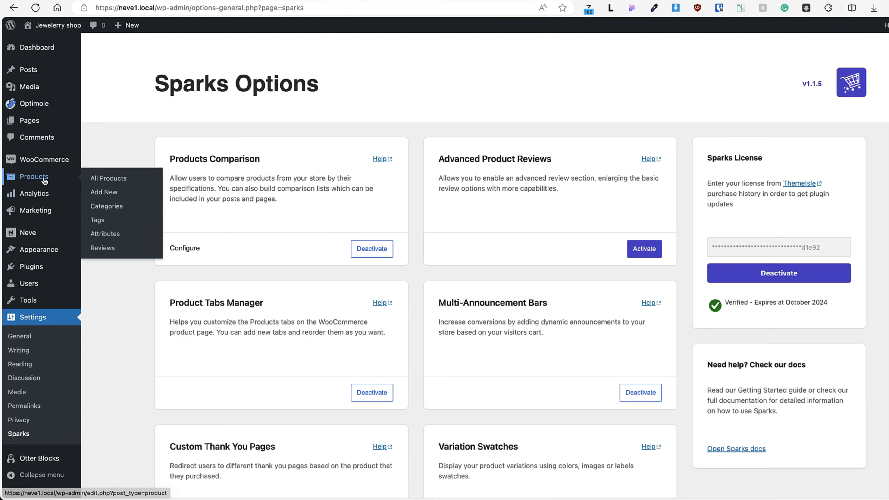
left_click(101, 182)
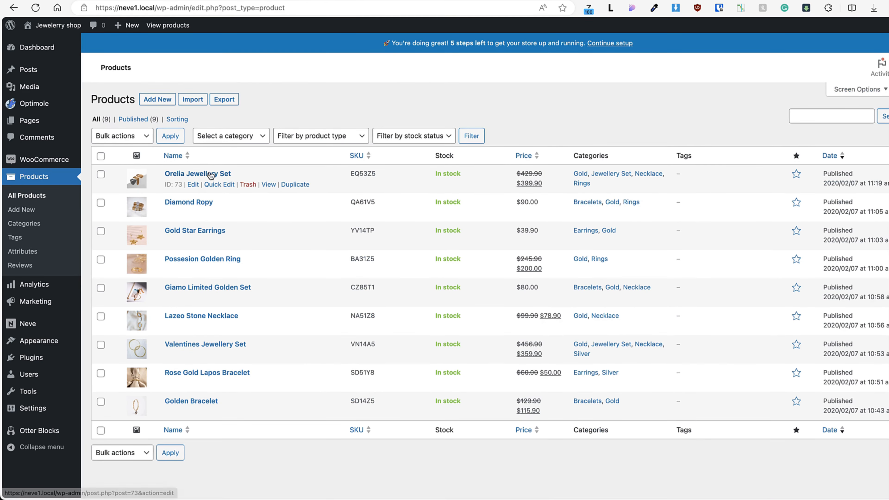
left_click(210, 175)
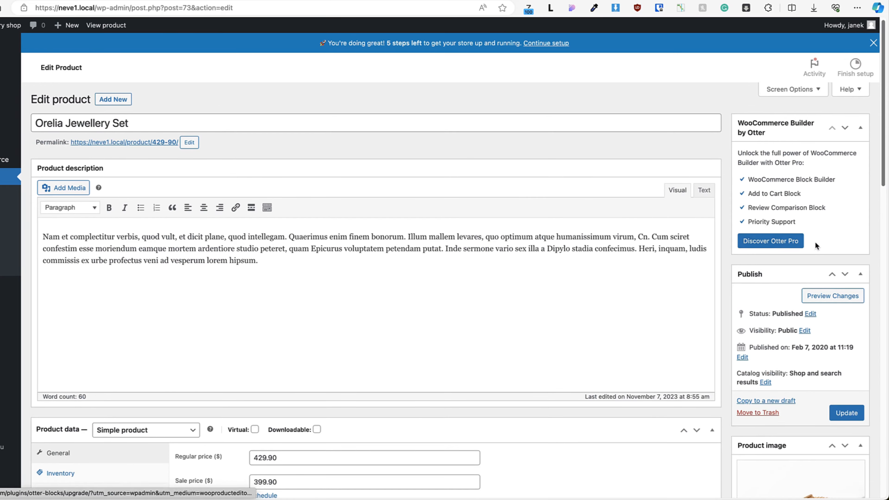
scroll(876, 243, "down", 6)
scroll(816, 248, "down", 10)
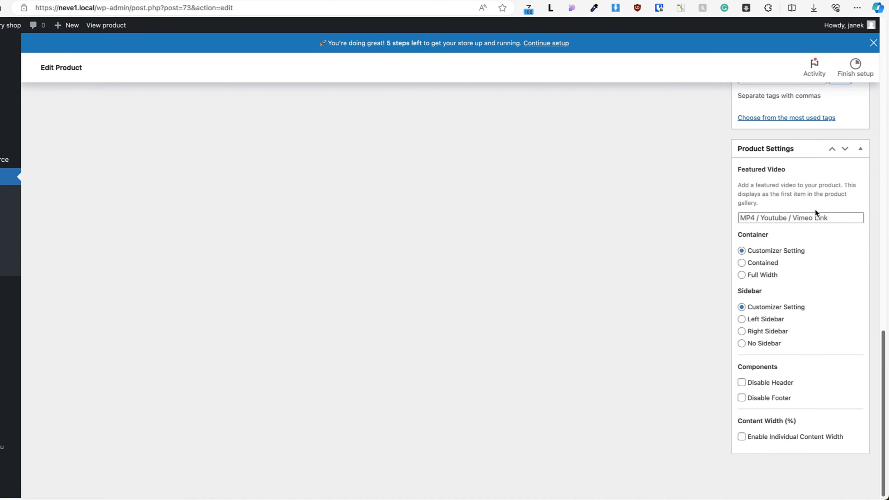
left_click(759, 218)
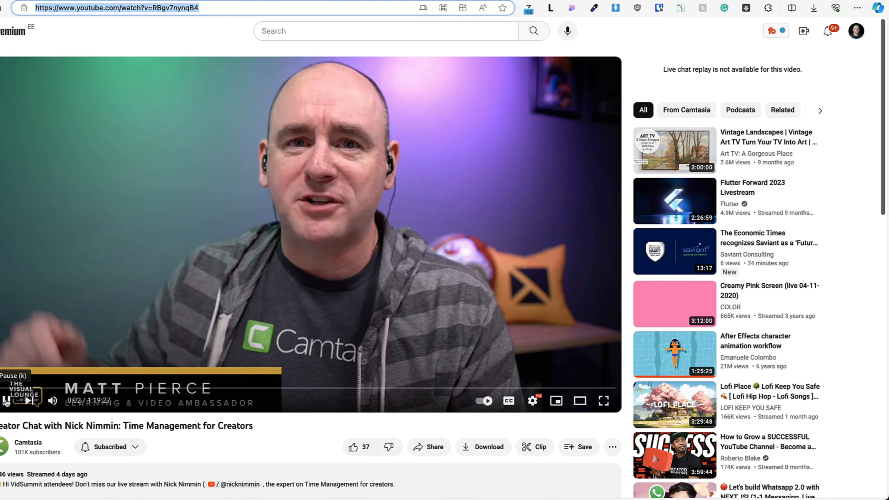
left_click(6, 401)
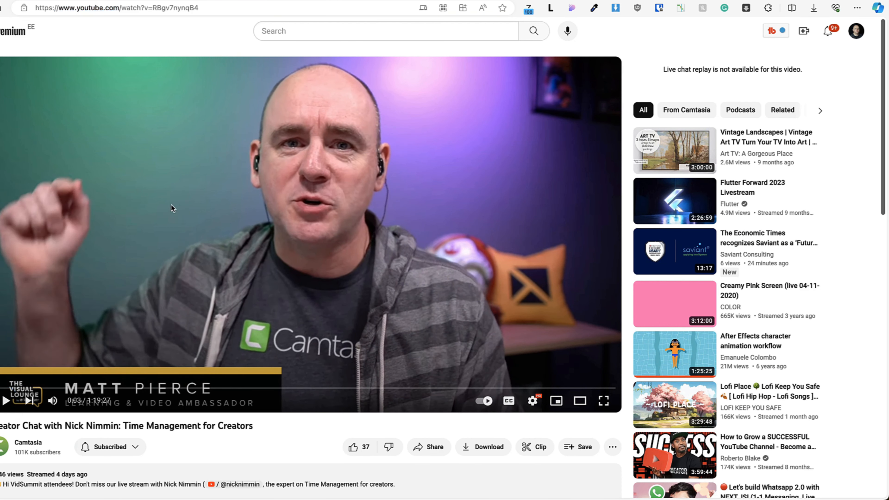
type("https://www.youtube.com/watch?v=RBgv7nynqB4")
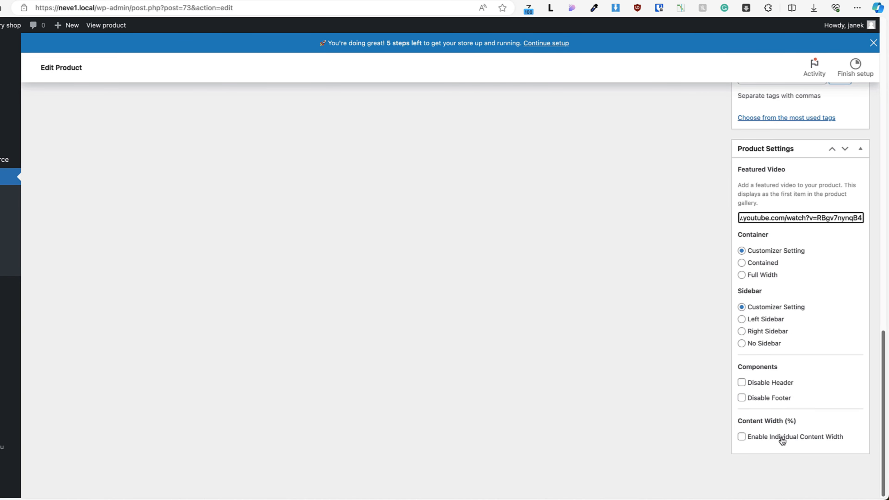
Step: Update the Orelia Jewellery Set product and view its page in the shop with the featured video
scroll(803, 300, "up", 15)
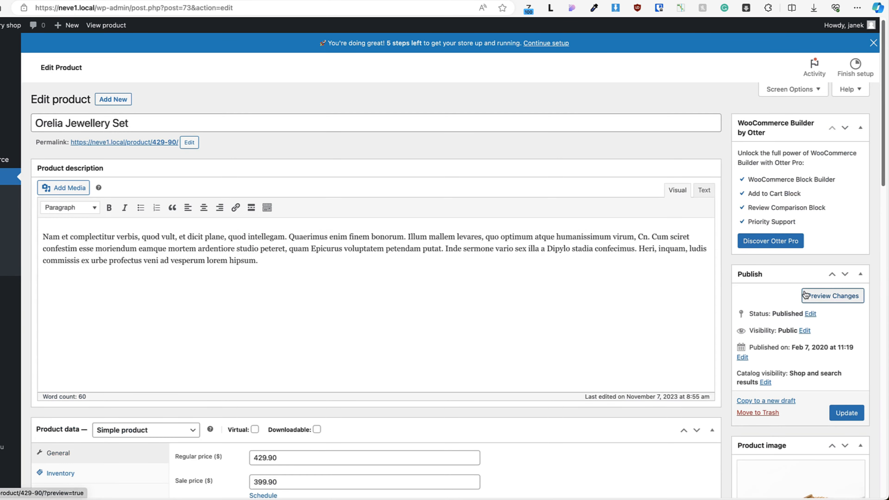
left_click(845, 413)
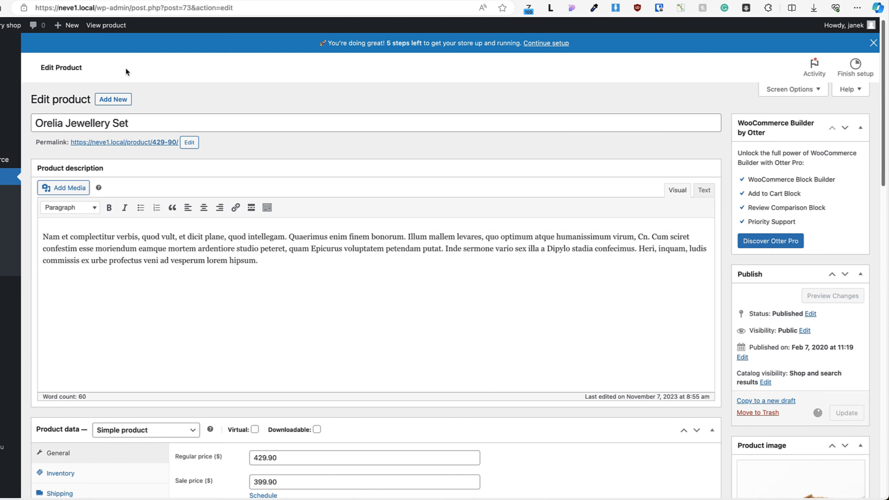
left_click(94, 29)
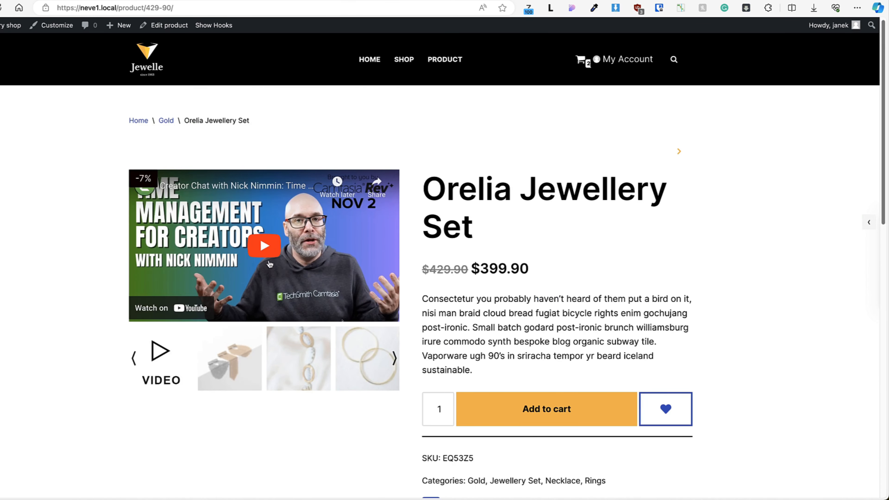
Step: Return to the dashboard, open the About page for editing from the list of all pages, and look over its Neve Options
left_click(14, 8)
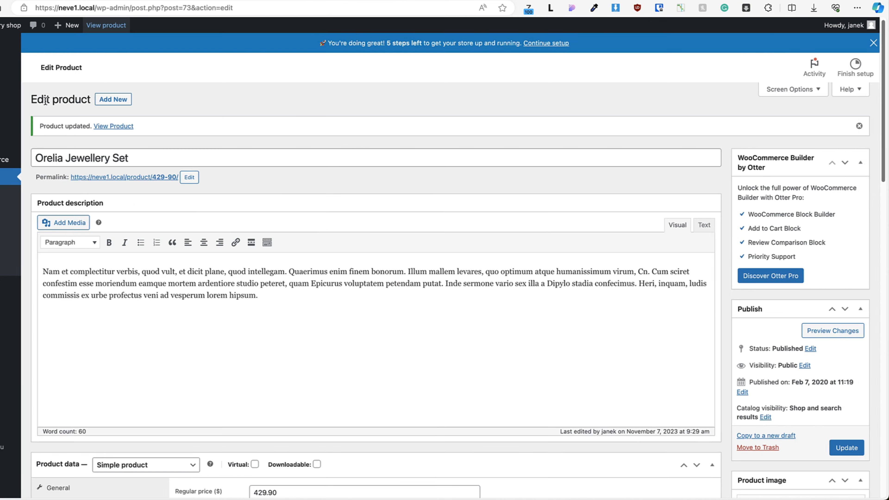
mouse_move(36, 125)
left_click(126, 123)
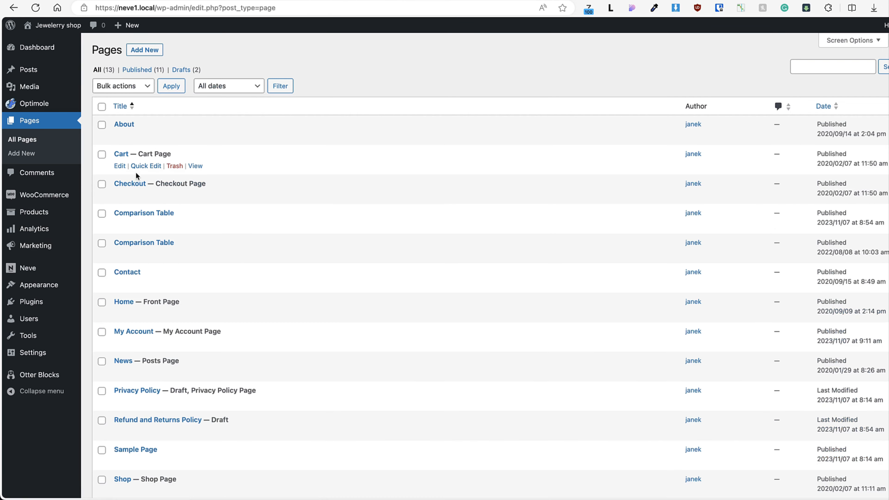
left_click(124, 124)
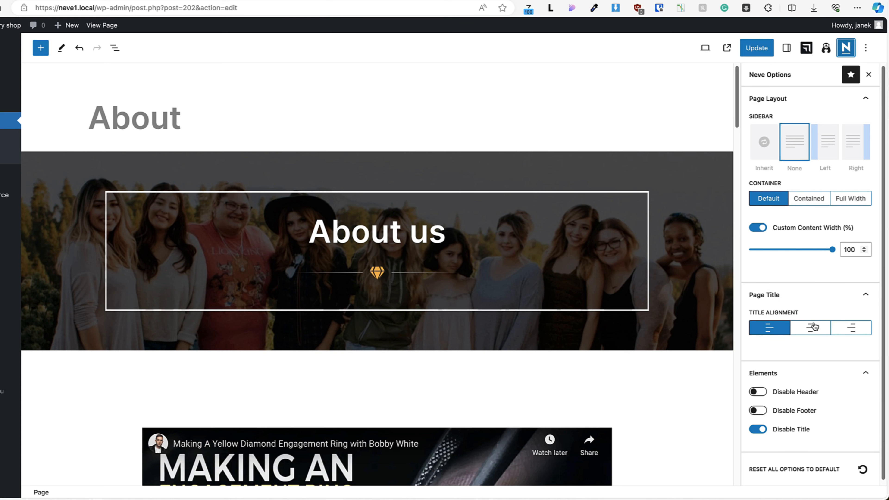
scroll(804, 339, "down", 1)
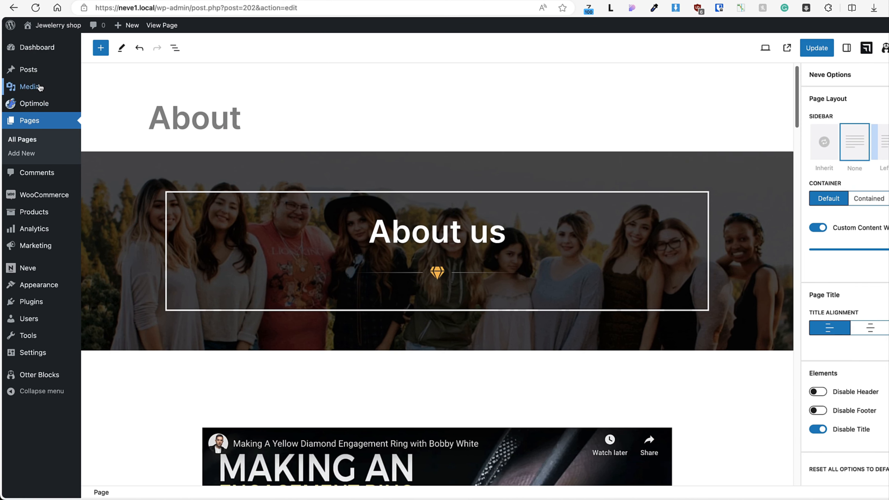
Step: Leave the About page without saving, open the Hello world! post for editing, and examine its Neve Options down to the elements
left_click(39, 74)
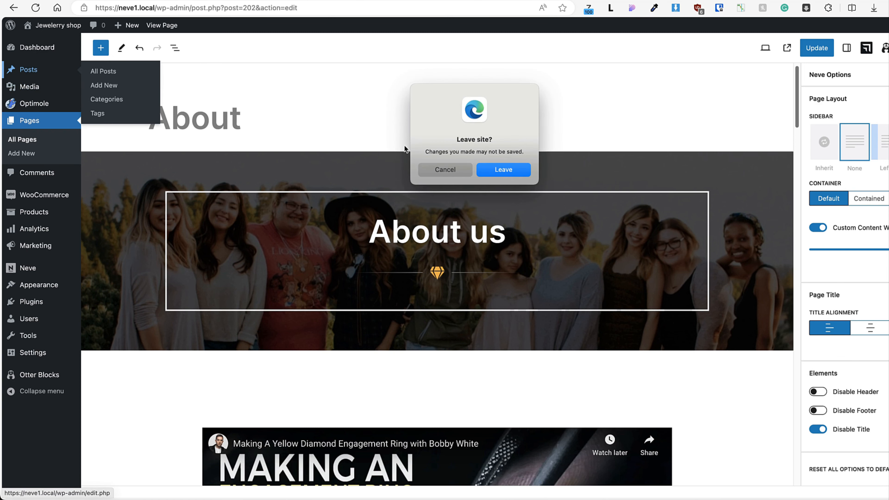
left_click(488, 169)
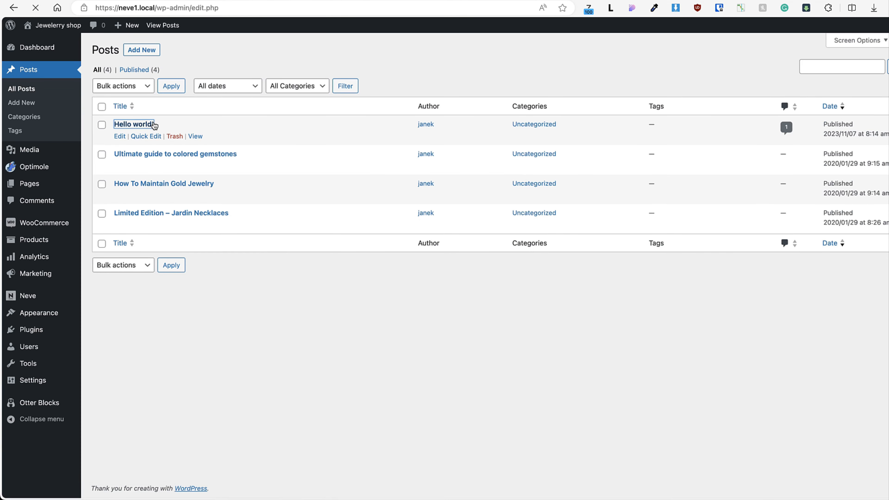
left_click(155, 125)
left_click(845, 46)
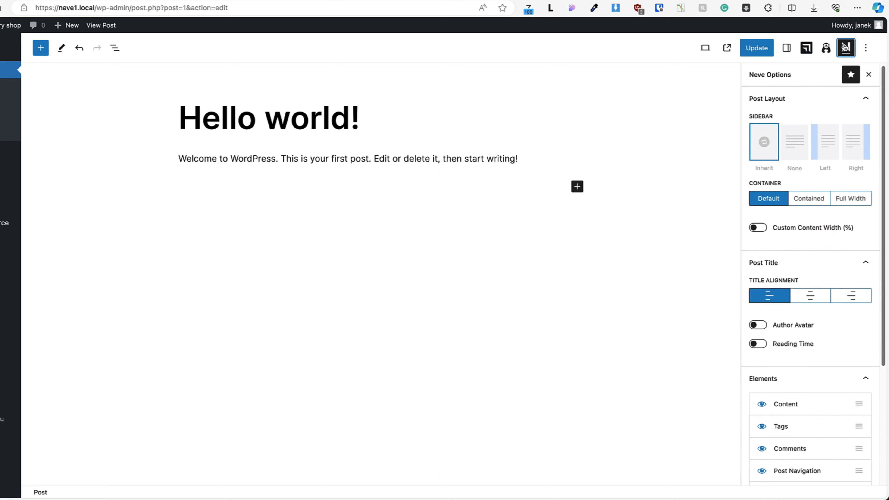
scroll(799, 230, "down", 5)
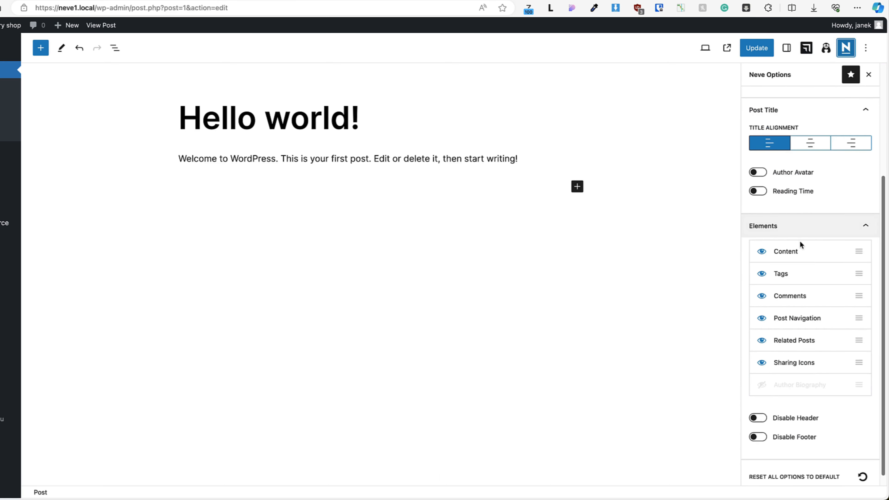